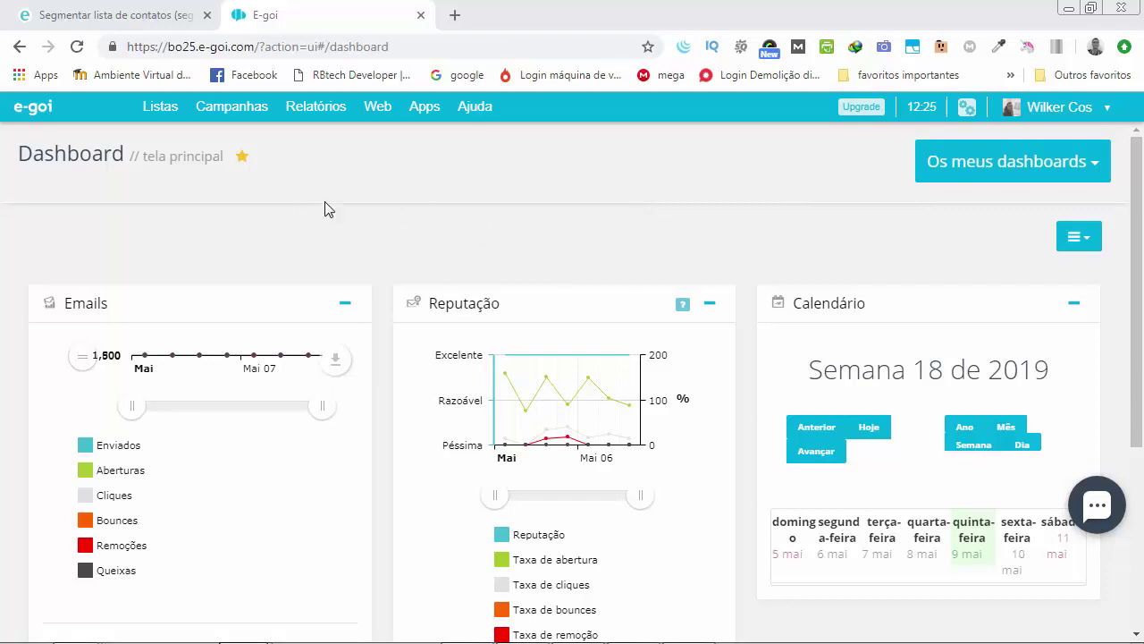
Open the contacts of the list "Contatos do Cursos WL" from the contact lists
click(159, 115)
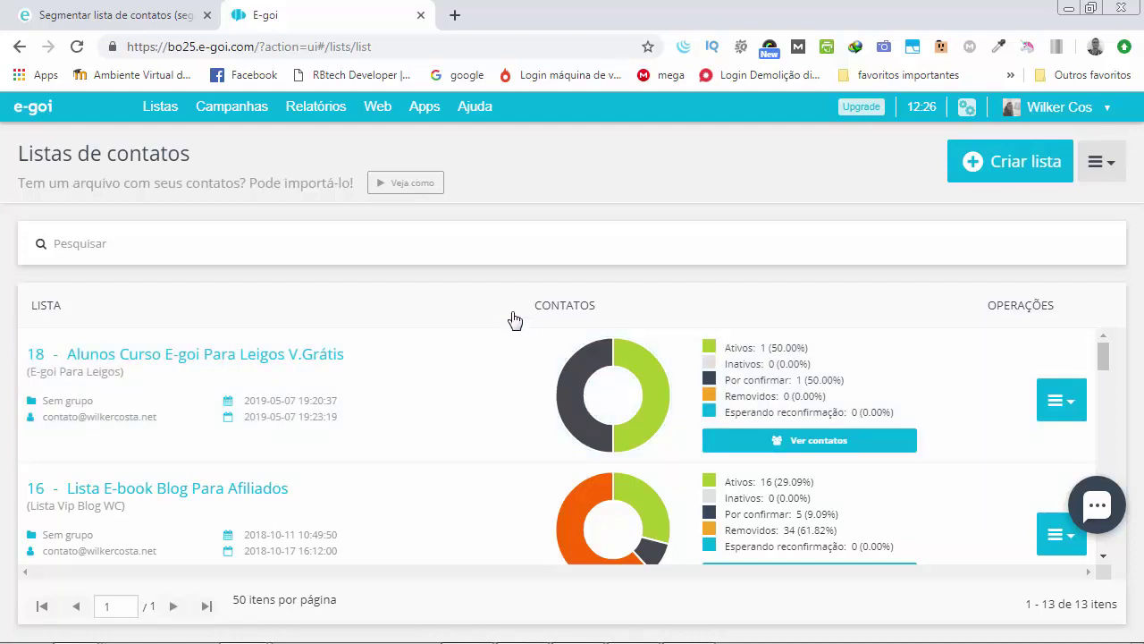
scroll(511, 319, down, 1)
scroll(487, 350, down, 2)
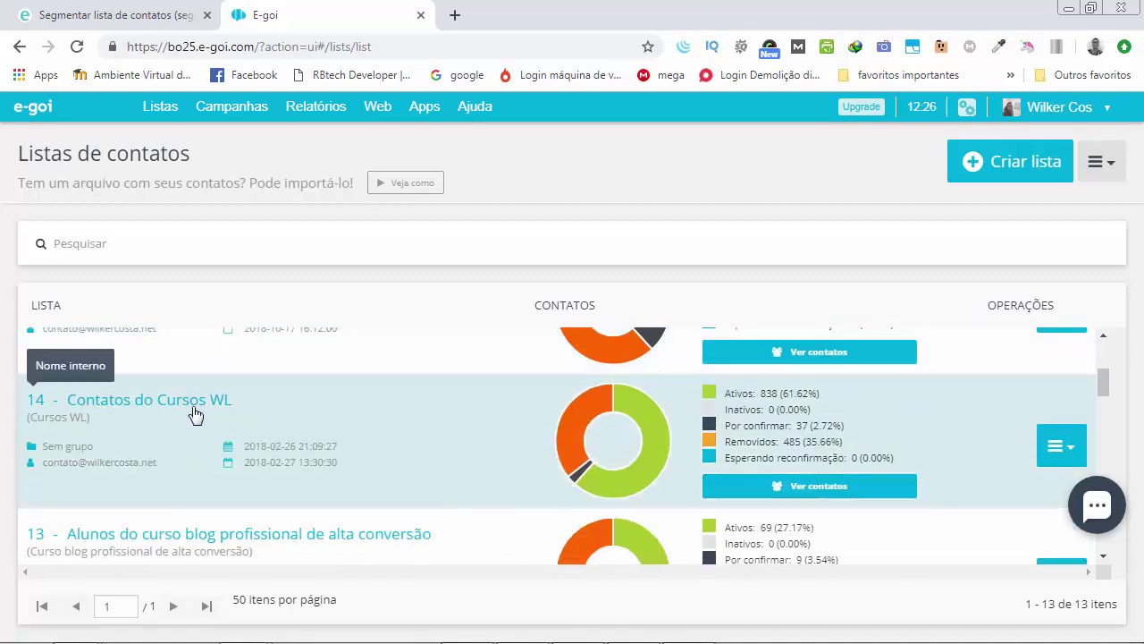
click(809, 494)
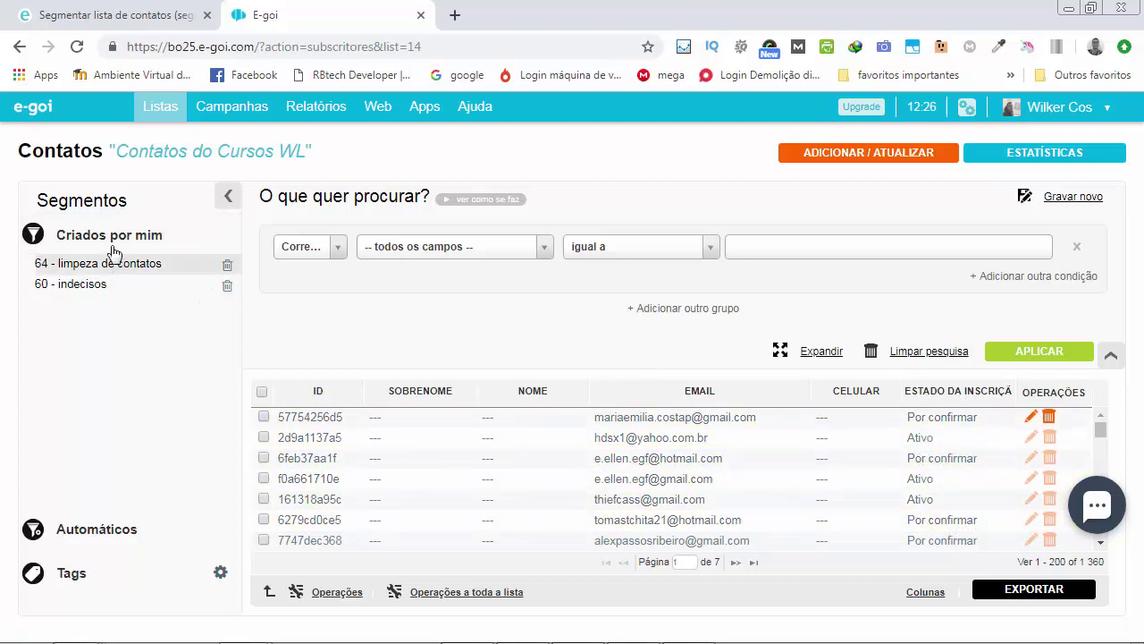
Look through the list's automatic segments and tags, and return to the self-created segments
click(226, 197)
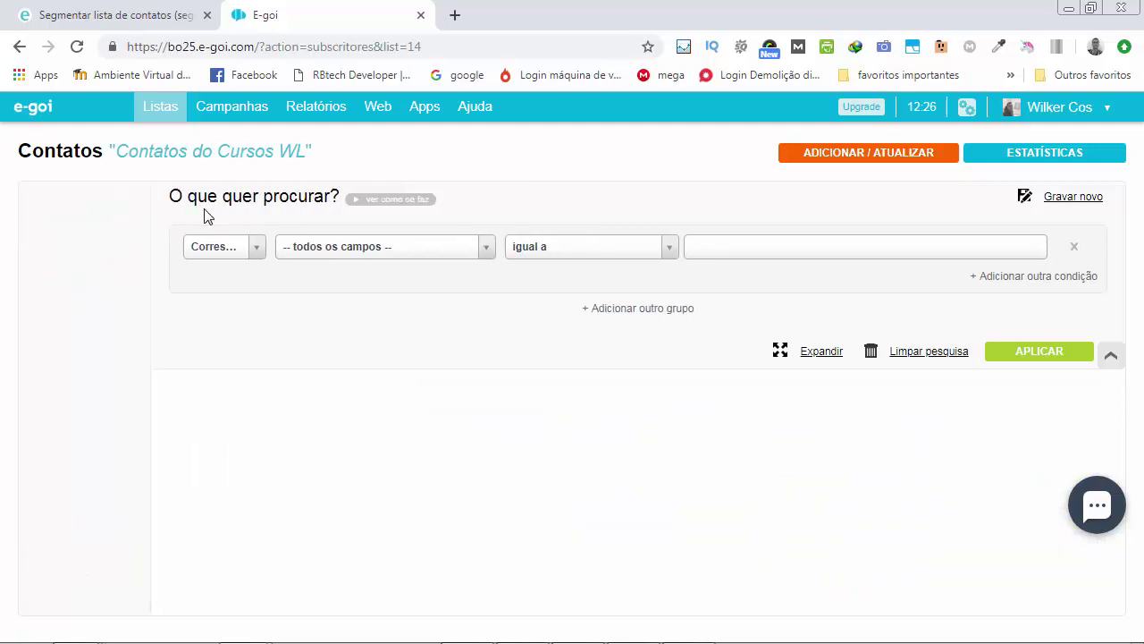
click(31, 198)
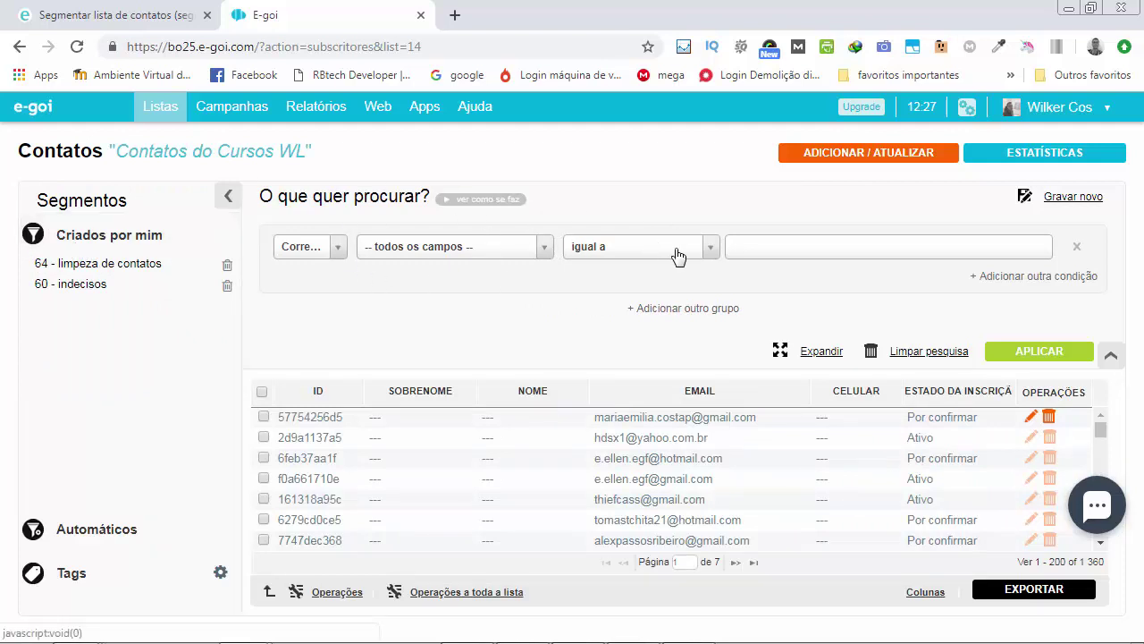
click(121, 531)
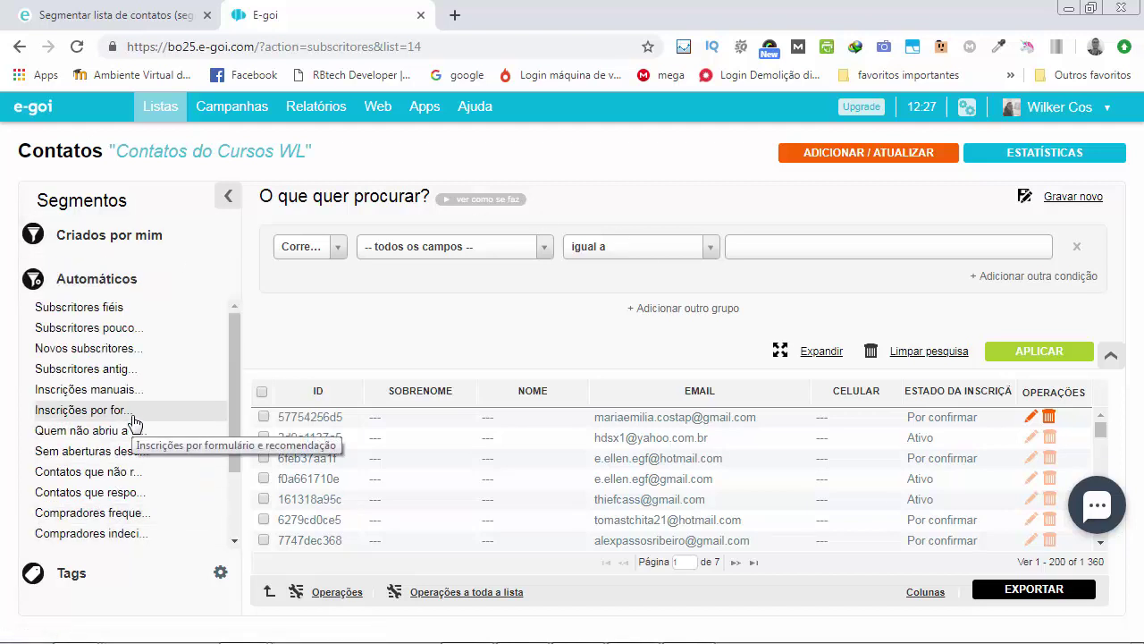
scroll(135, 420, down, 2)
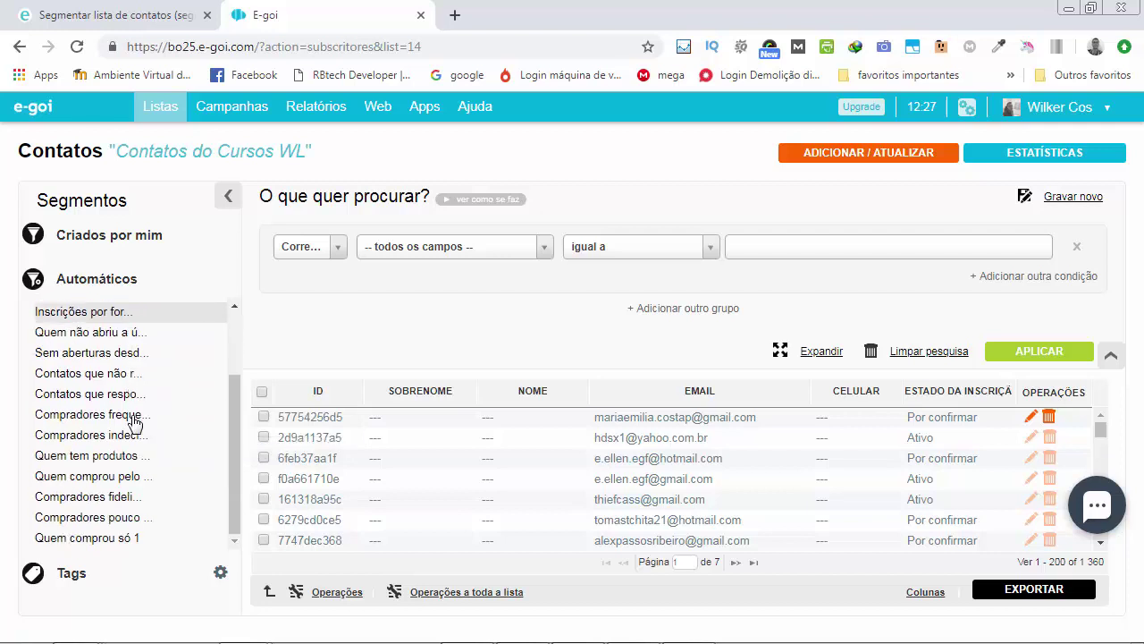
click(73, 574)
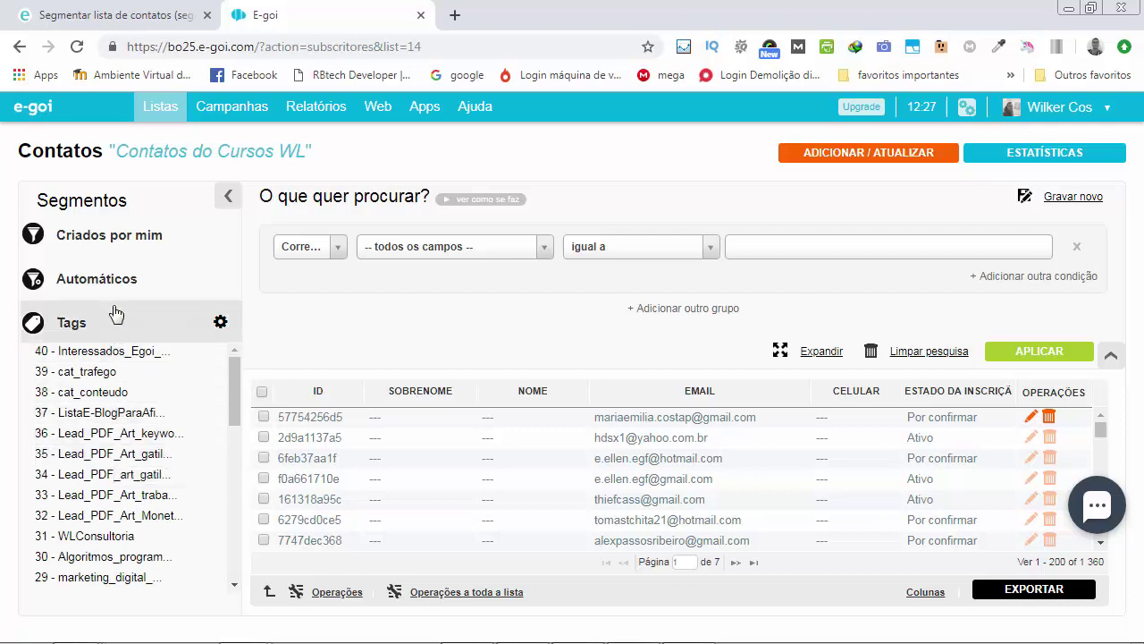
click(126, 234)
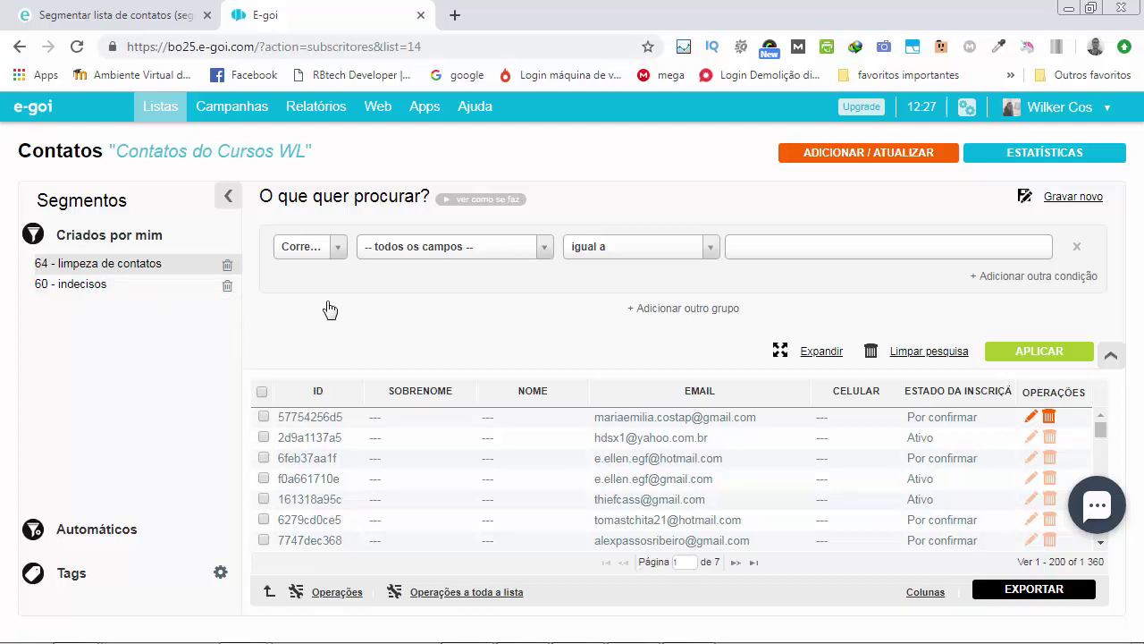
Open the segment "64 - limpeza de contatos" and examine its conditions, contacts and available bulk operations
click(98, 265)
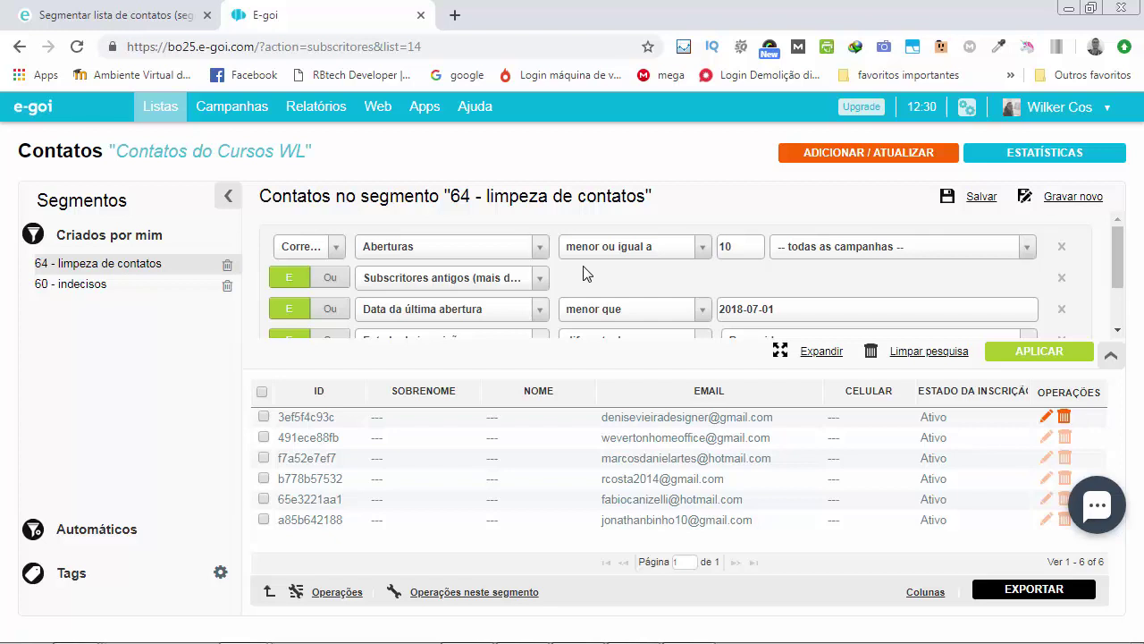
scroll(590, 274, down, 2)
scroll(593, 273, up, 2)
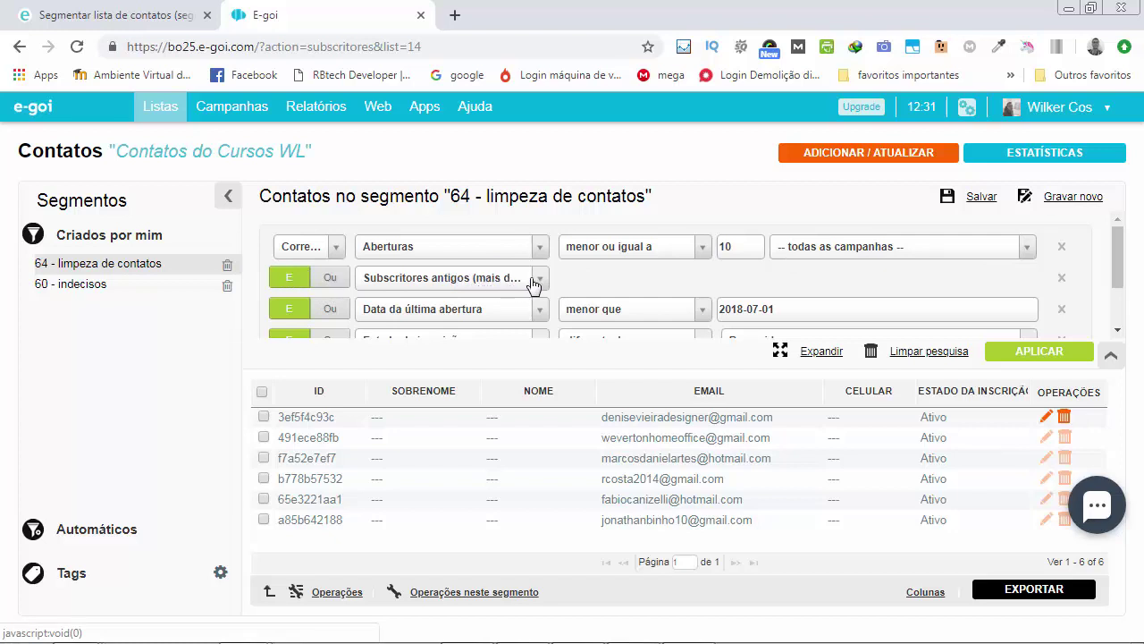
scroll(536, 286, down, 1)
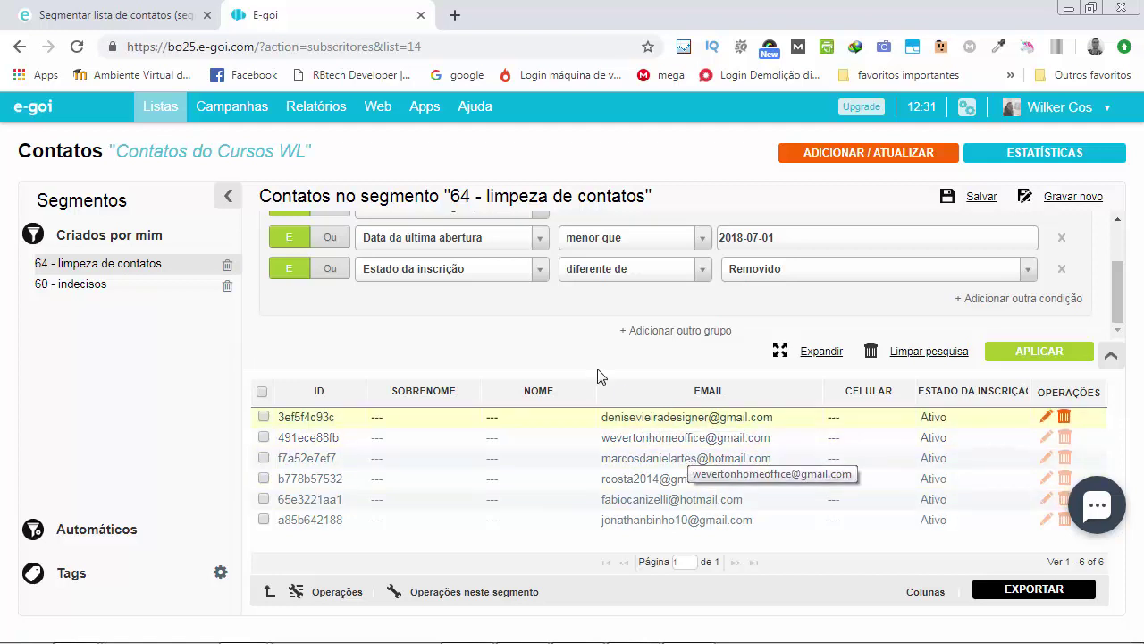
scroll(439, 276, up, 2)
scroll(441, 277, down, 2)
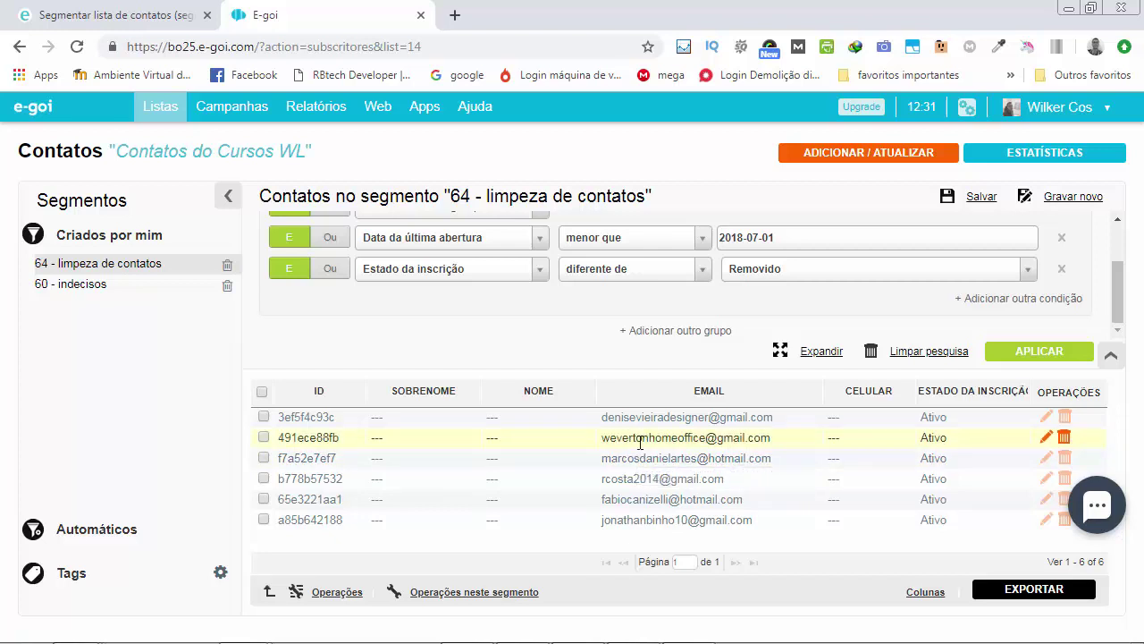
click(513, 597)
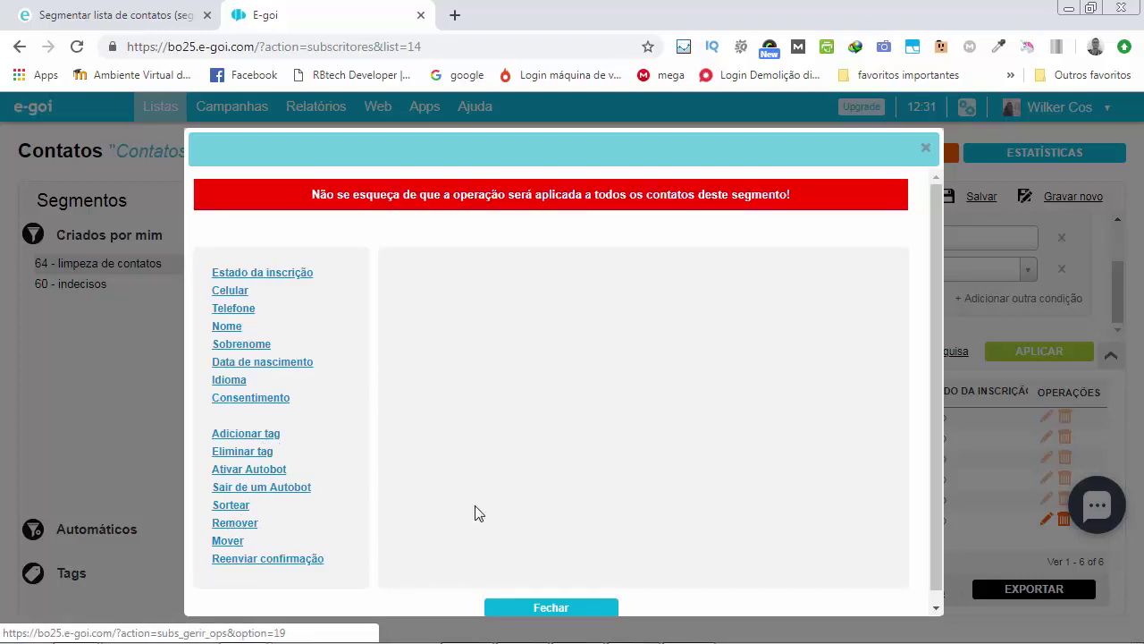
click(926, 152)
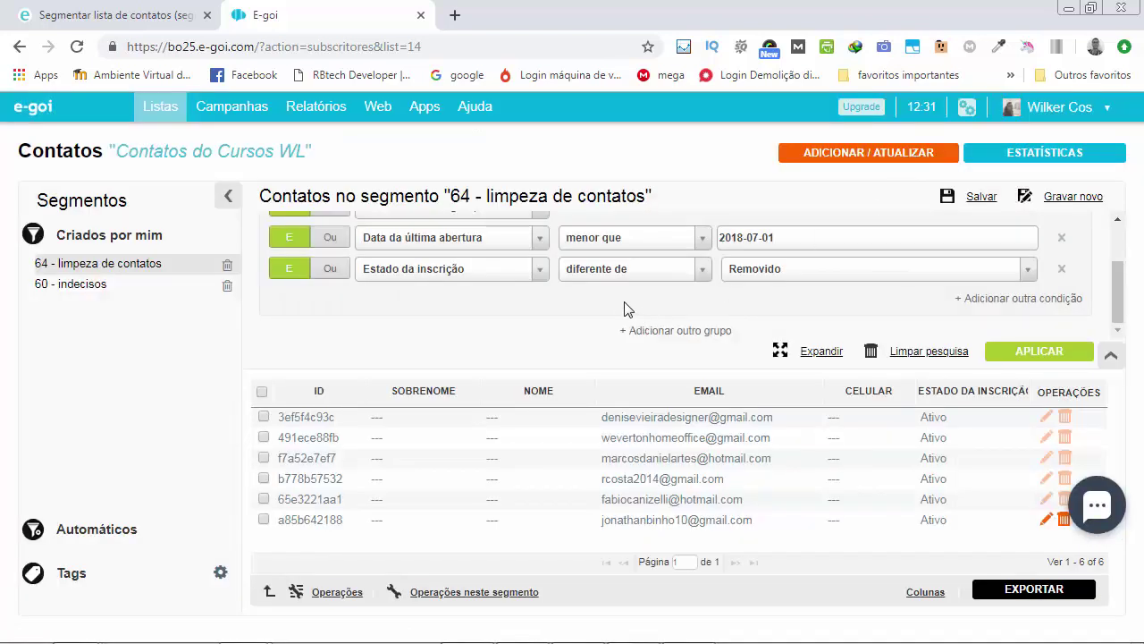
Examine the field choices behind the Aberturas and Subscritores antigos conditions, plus the segment's last-opening date and subscription status conditions
scroll(623, 308, up, 2)
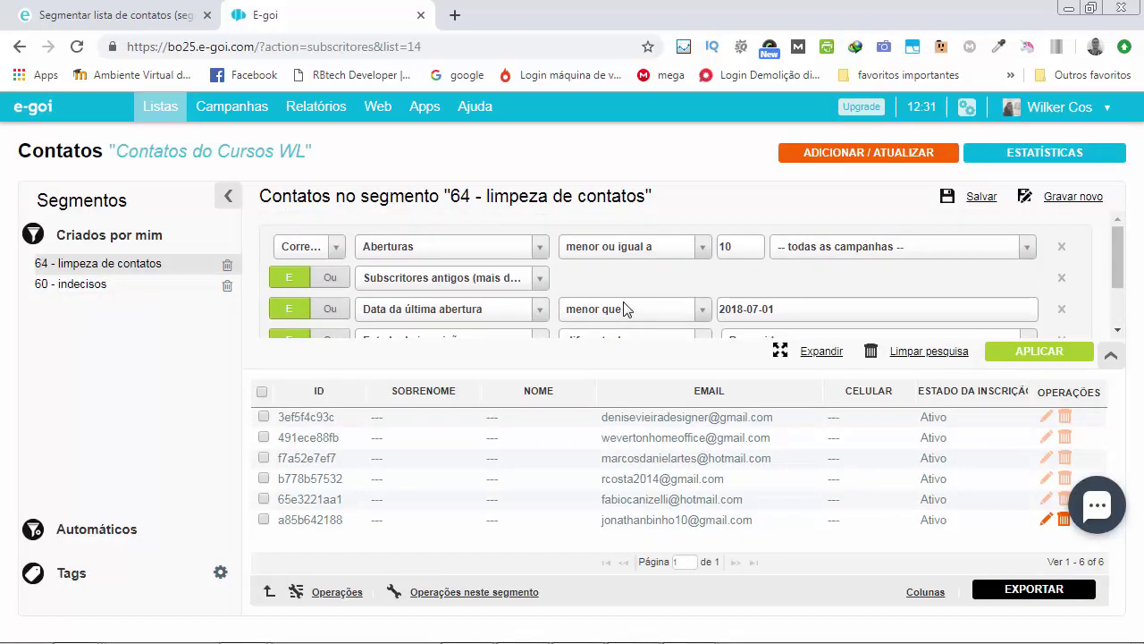
click(333, 250)
click(336, 253)
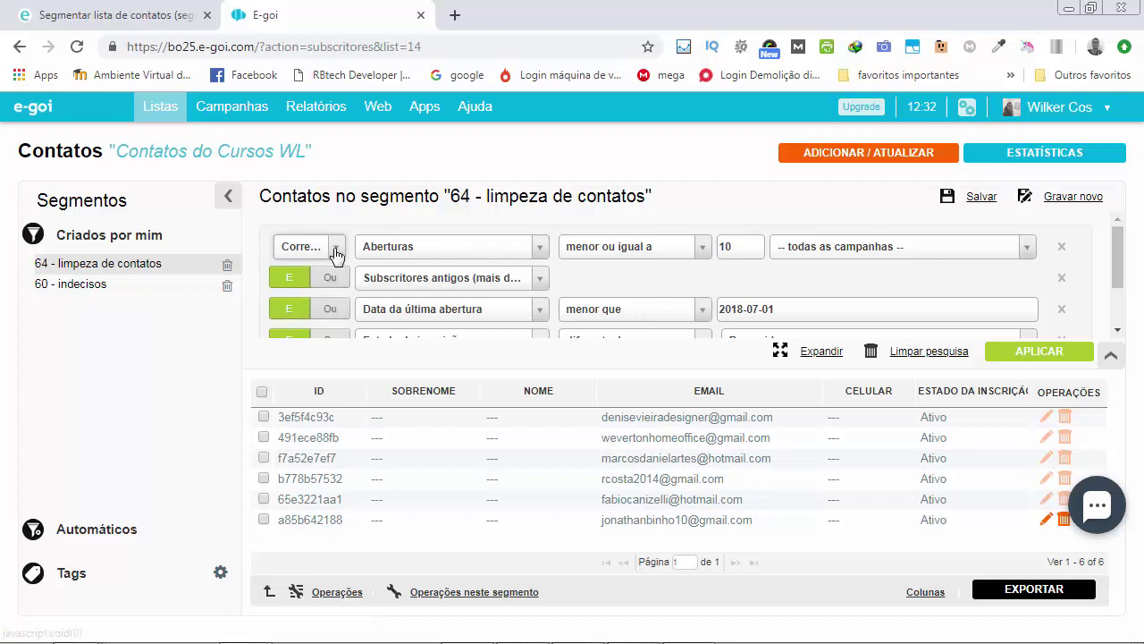
click(409, 254)
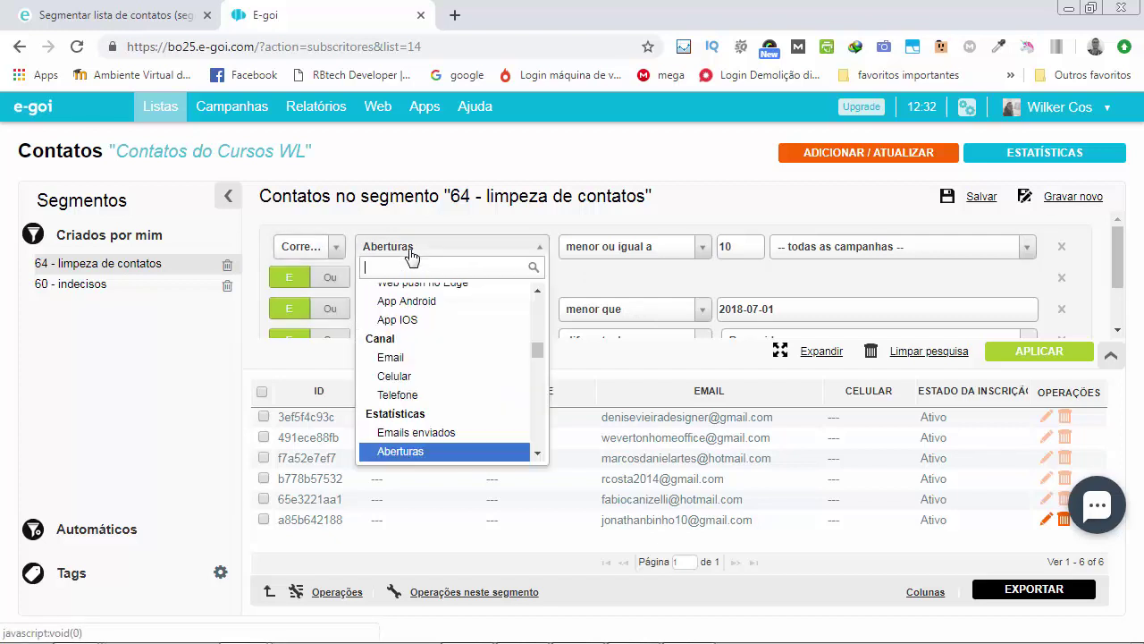
click(411, 452)
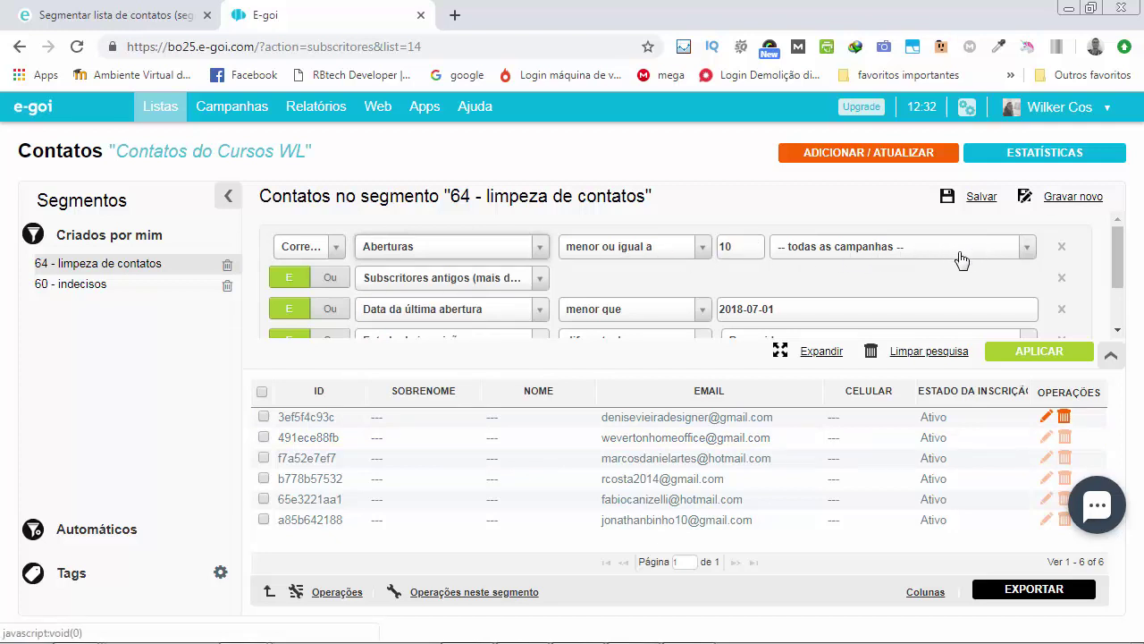
click(546, 281)
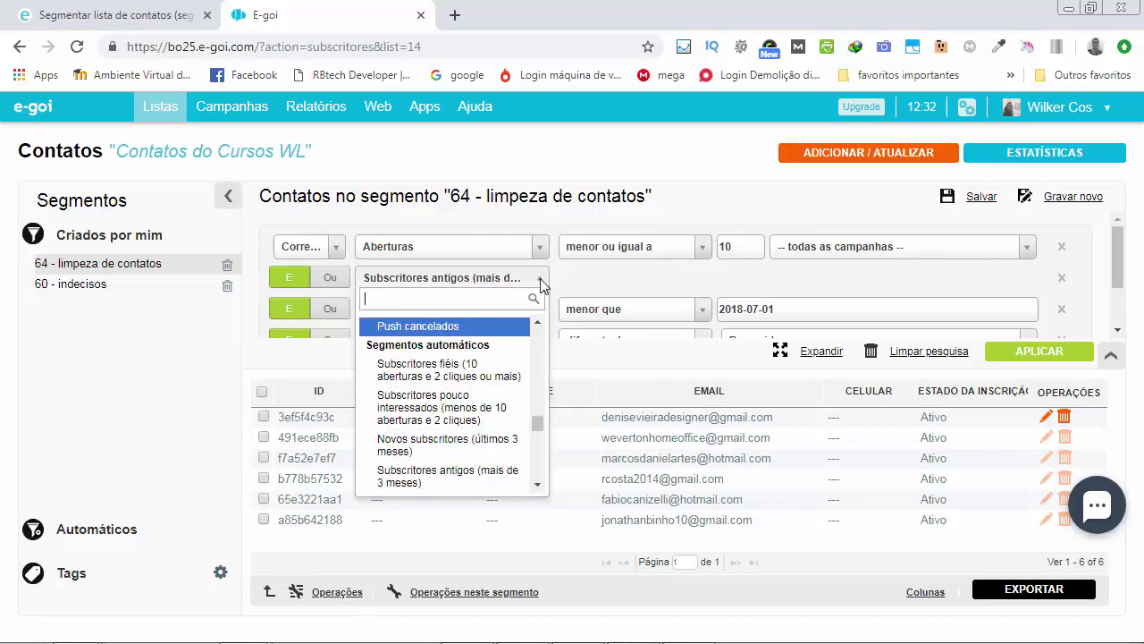
click(540, 283)
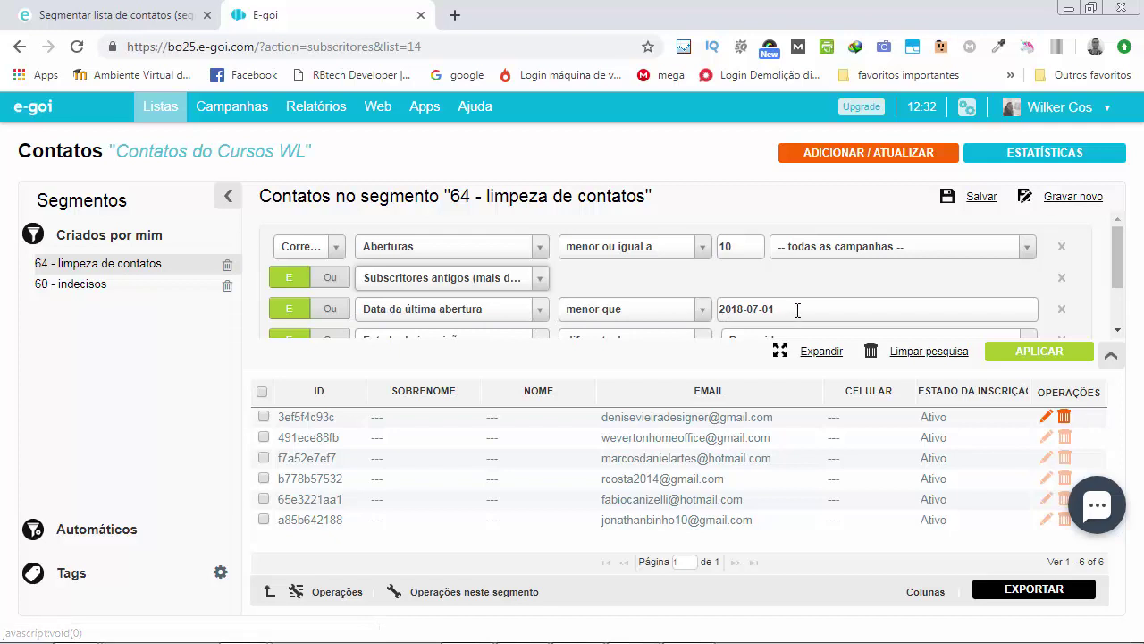
scroll(787, 298, down, 2)
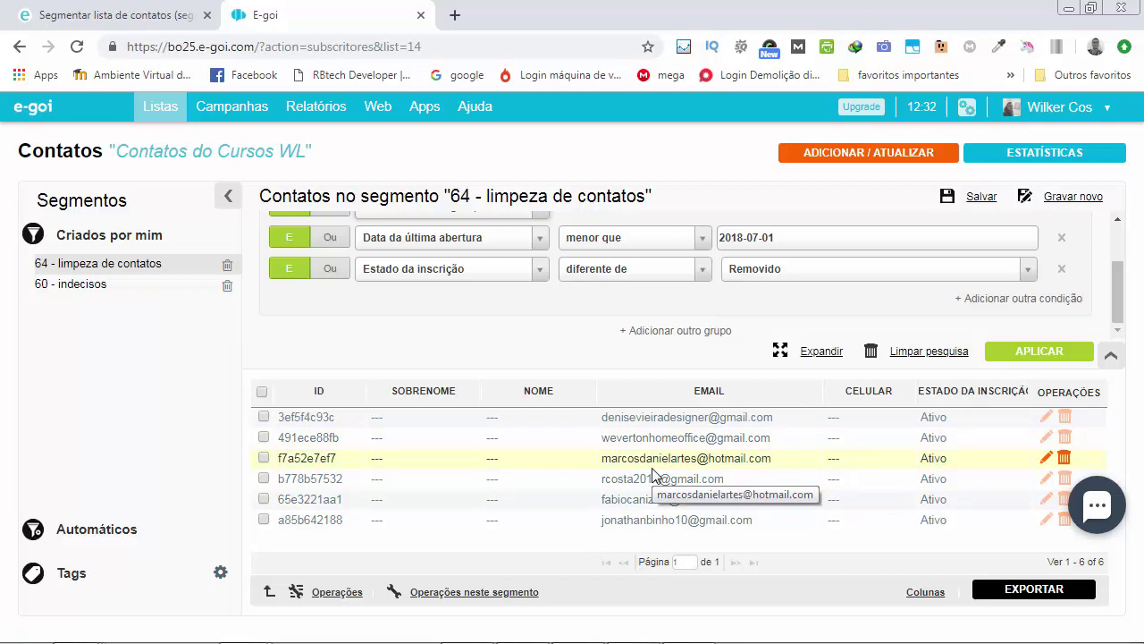
Open the segment "60 - indecisos" and examine its condition, contacts and available bulk operations
click(92, 286)
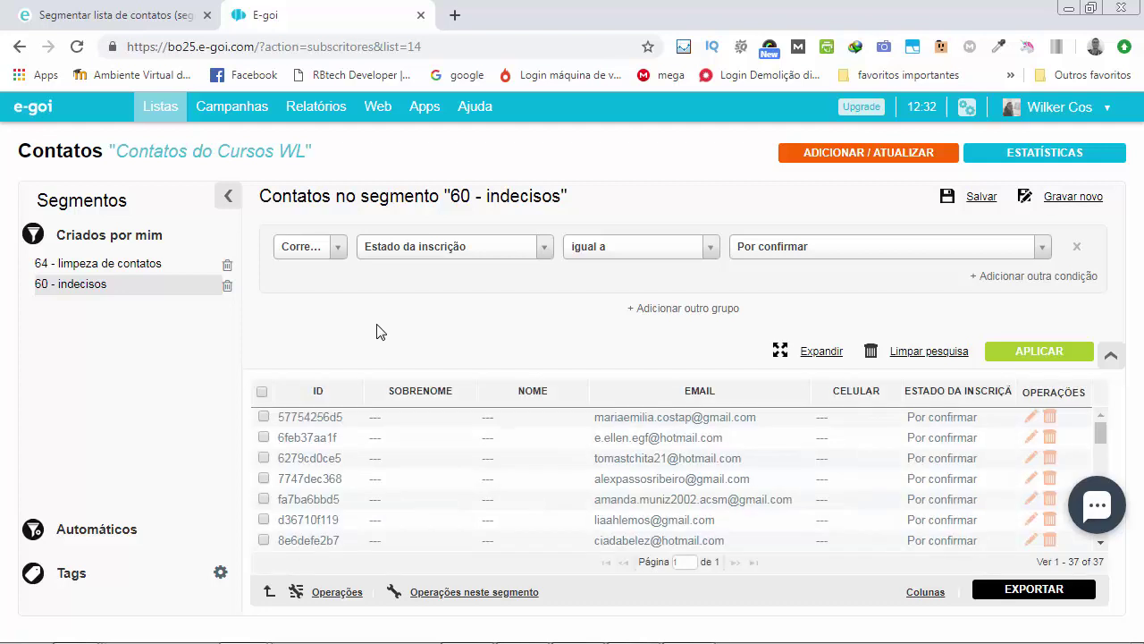
click(338, 248)
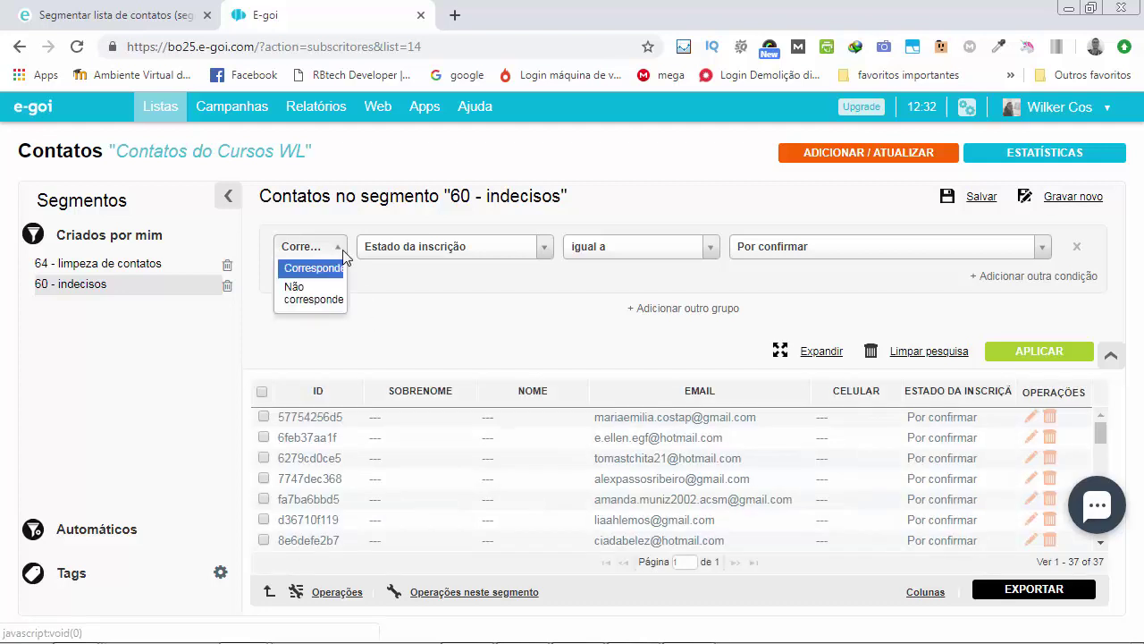
click(545, 250)
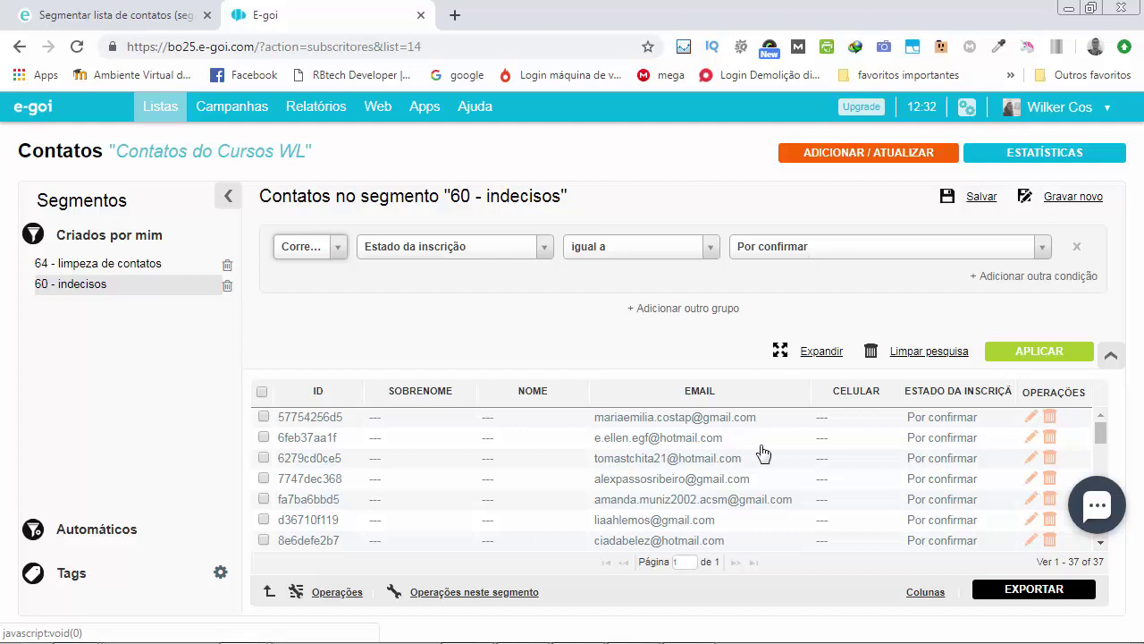
scroll(762, 476, down, 5)
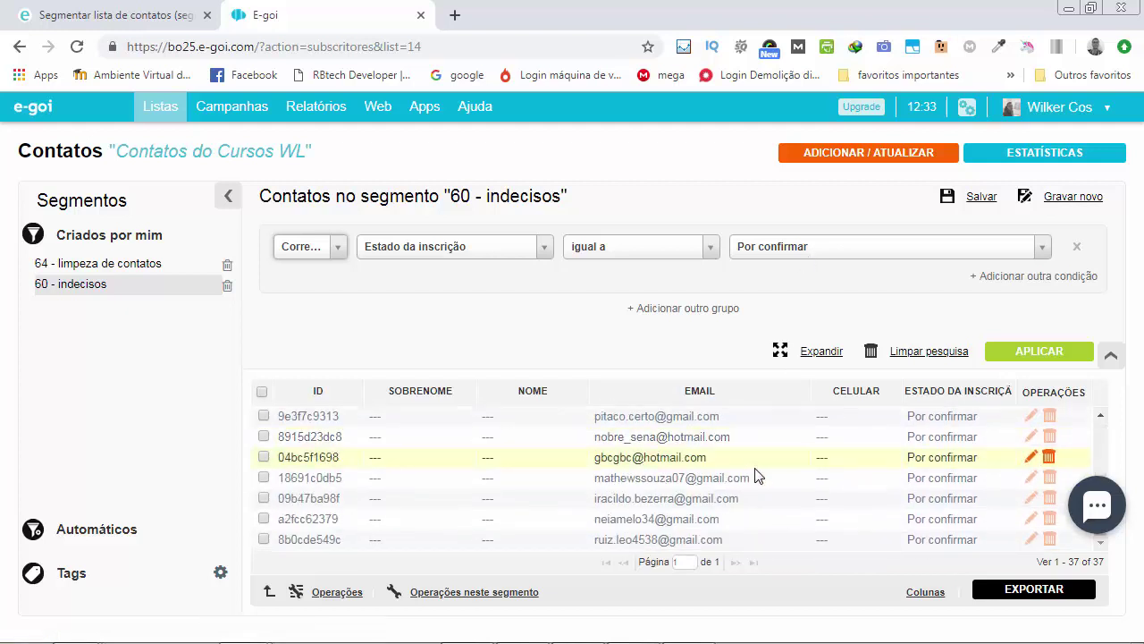
scroll(756, 475, up, 5)
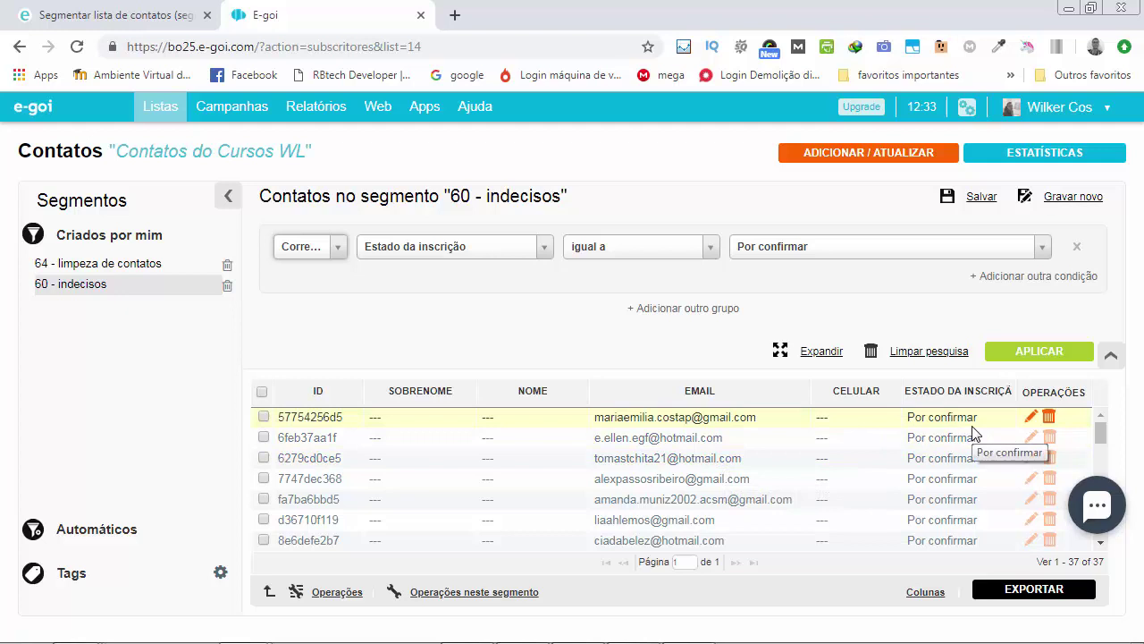
click(482, 592)
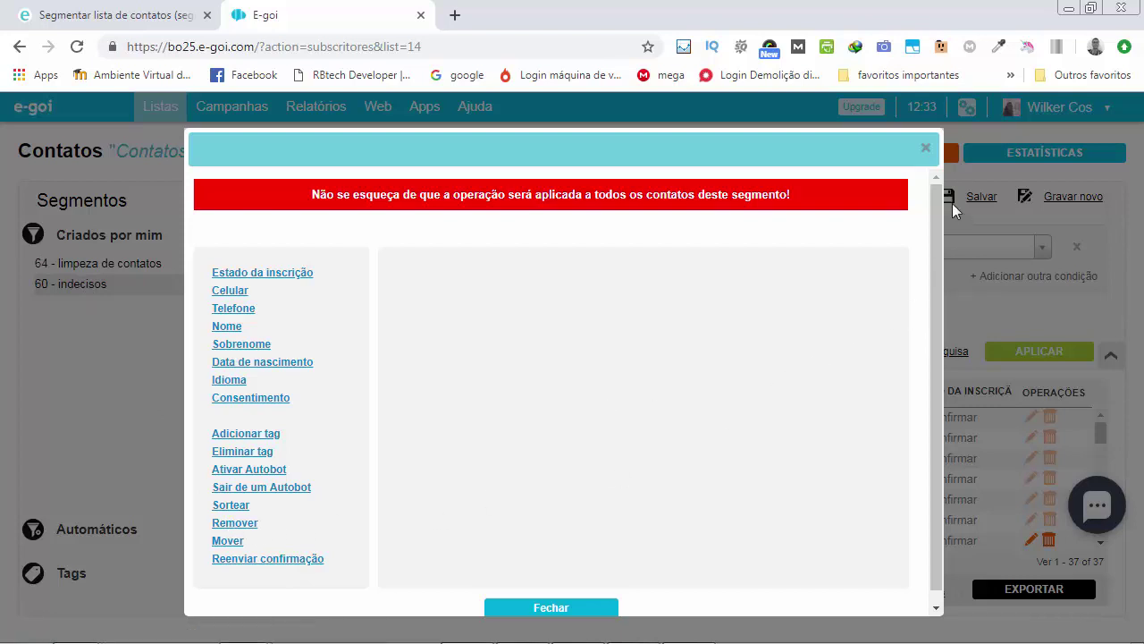
click(927, 150)
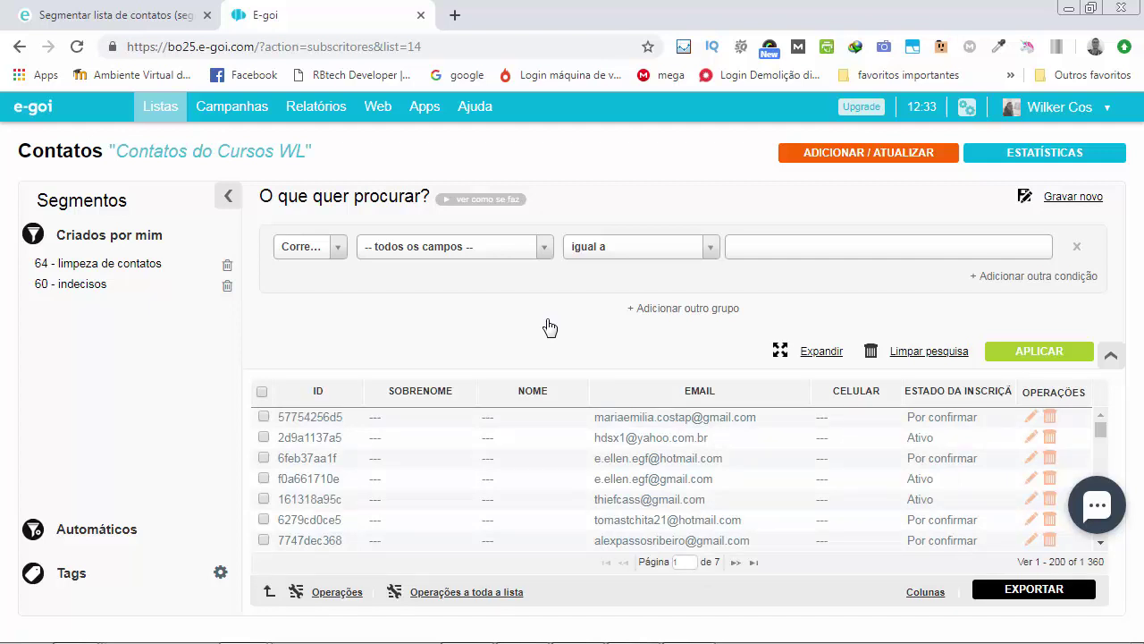
Set the new search condition to match contacts by the Email field
click(343, 253)
click(332, 267)
click(550, 252)
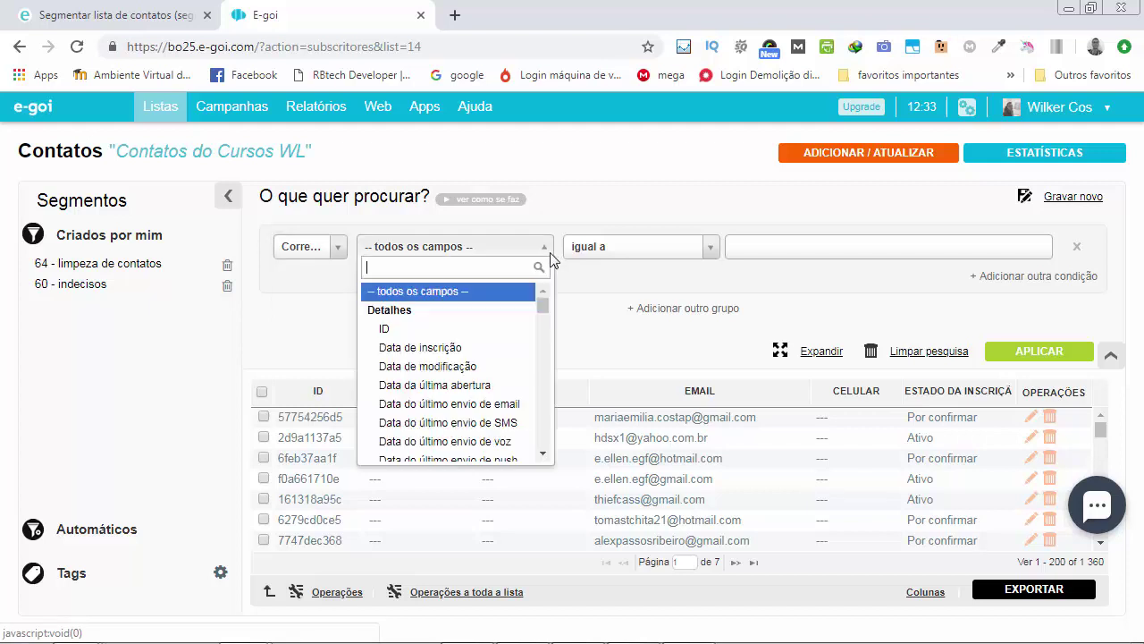
scroll(487, 365, down, 5)
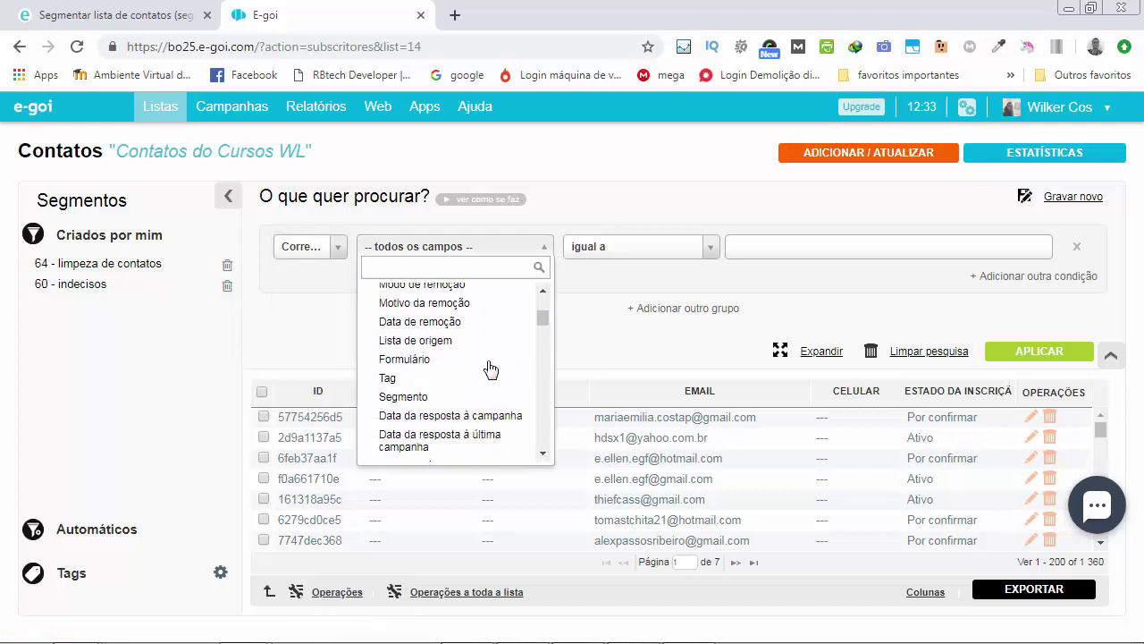
scroll(490, 366, down, 6)
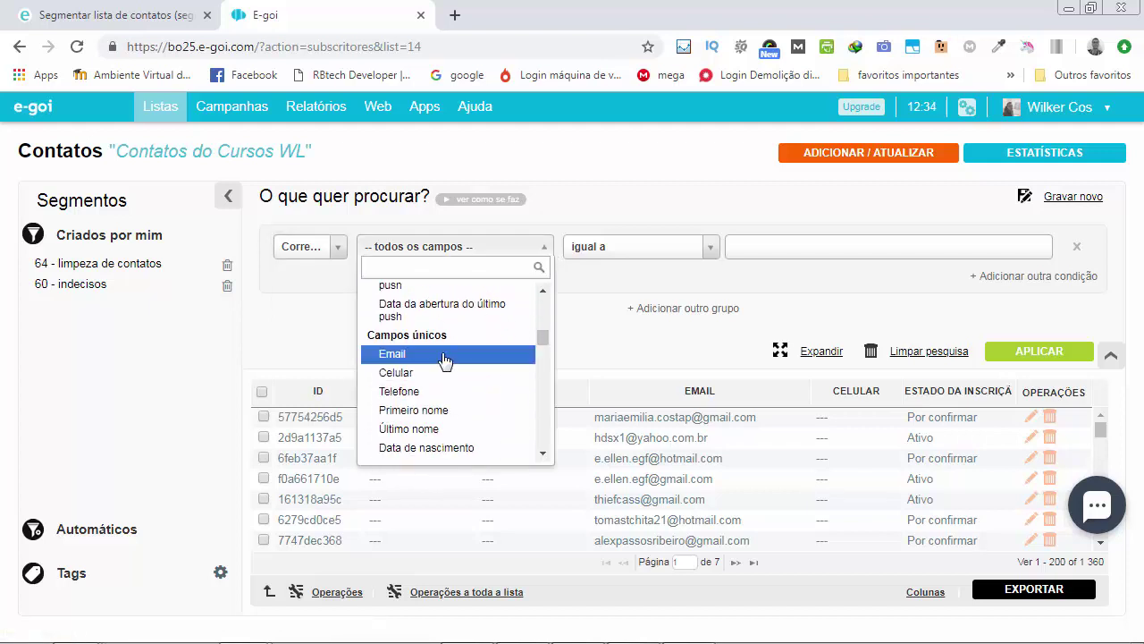
click(419, 355)
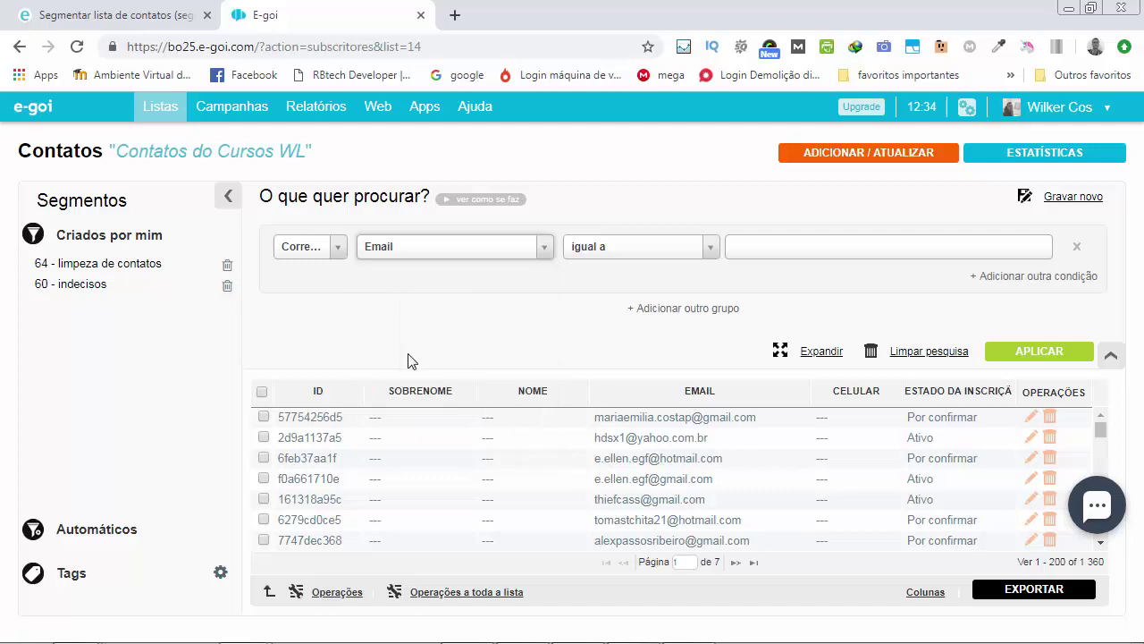
Set the Email condition to "contém" with the value hotmail.com, keeping the match type Corresponde
click(710, 249)
click(612, 381)
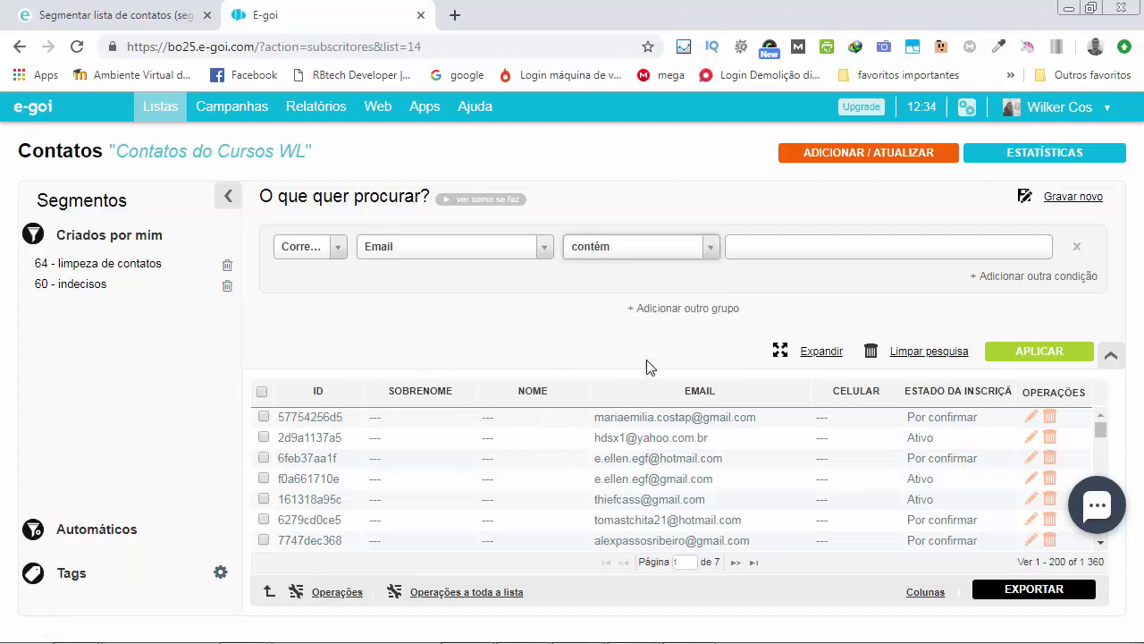
click(775, 253)
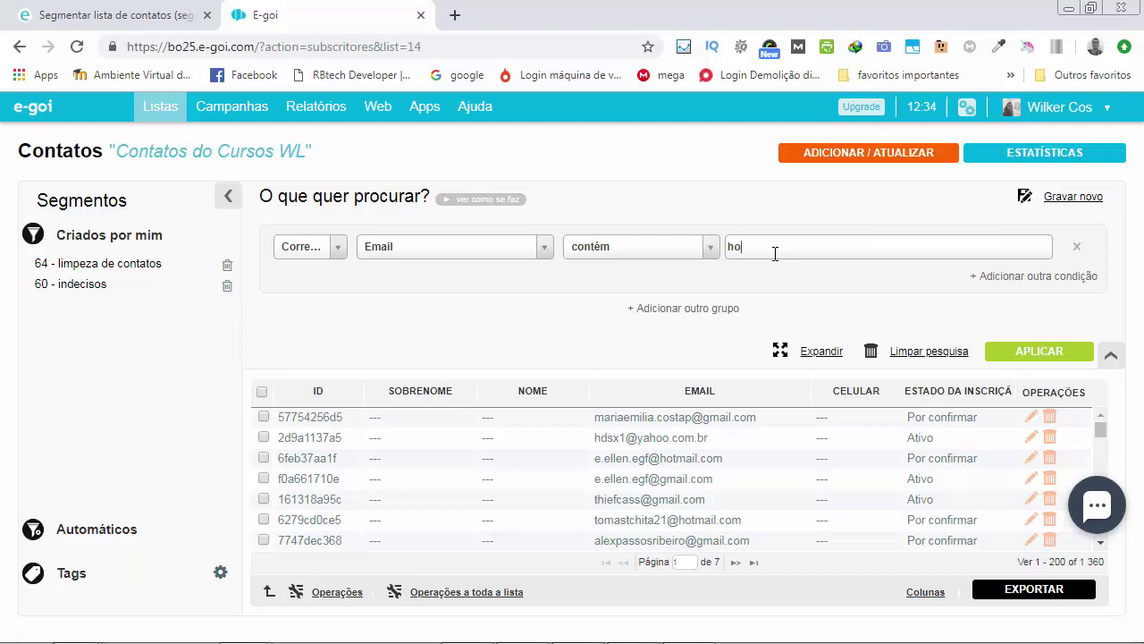
text(hotmail.com)
click(333, 254)
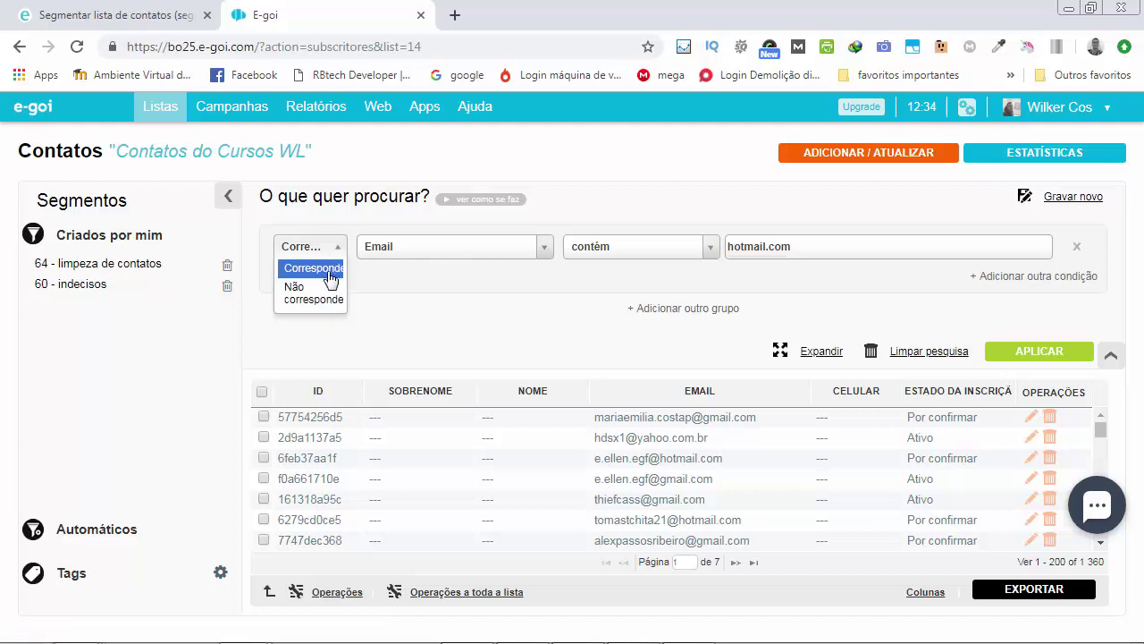
click(344, 253)
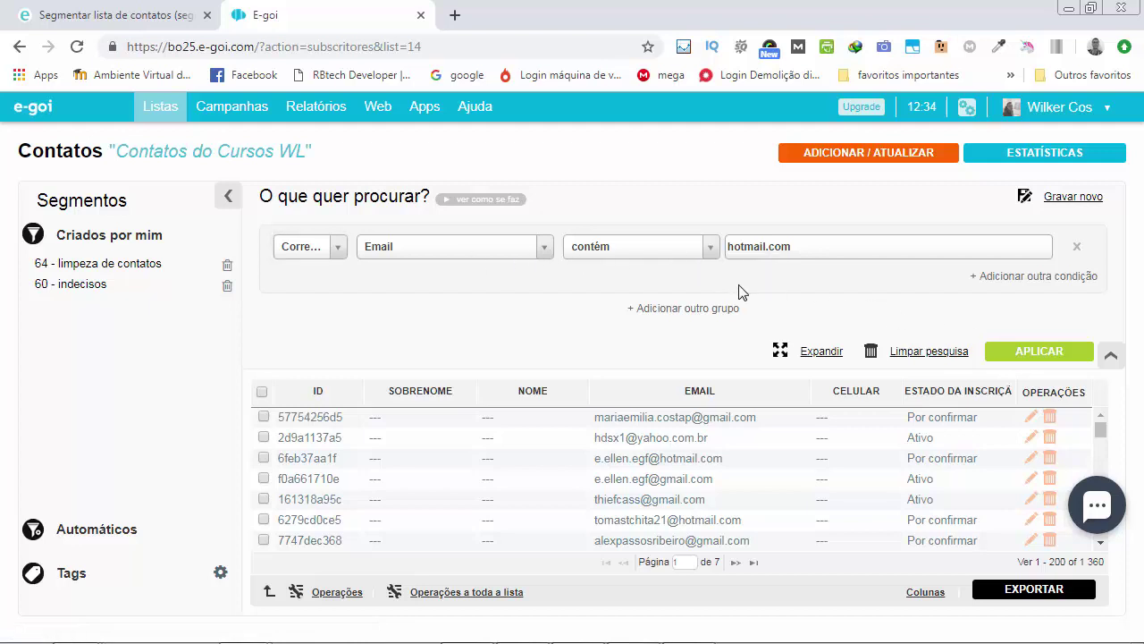
Apply the hotmail.com filter and look through the matching contacts
click(929, 351)
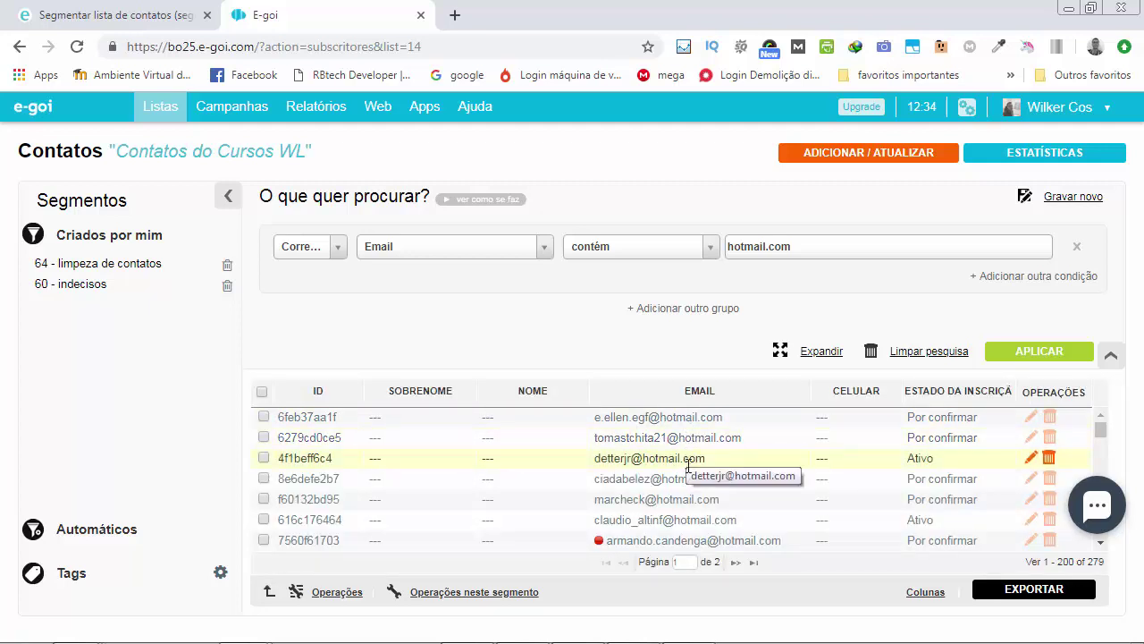
scroll(696, 494, down, 6)
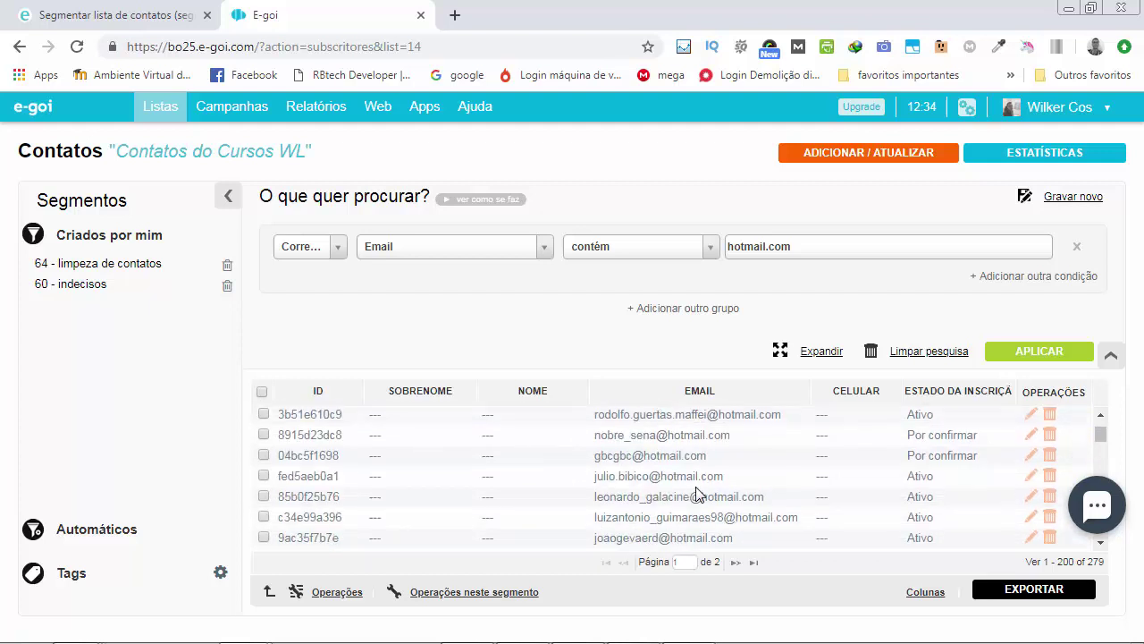
scroll(697, 494, down, 4)
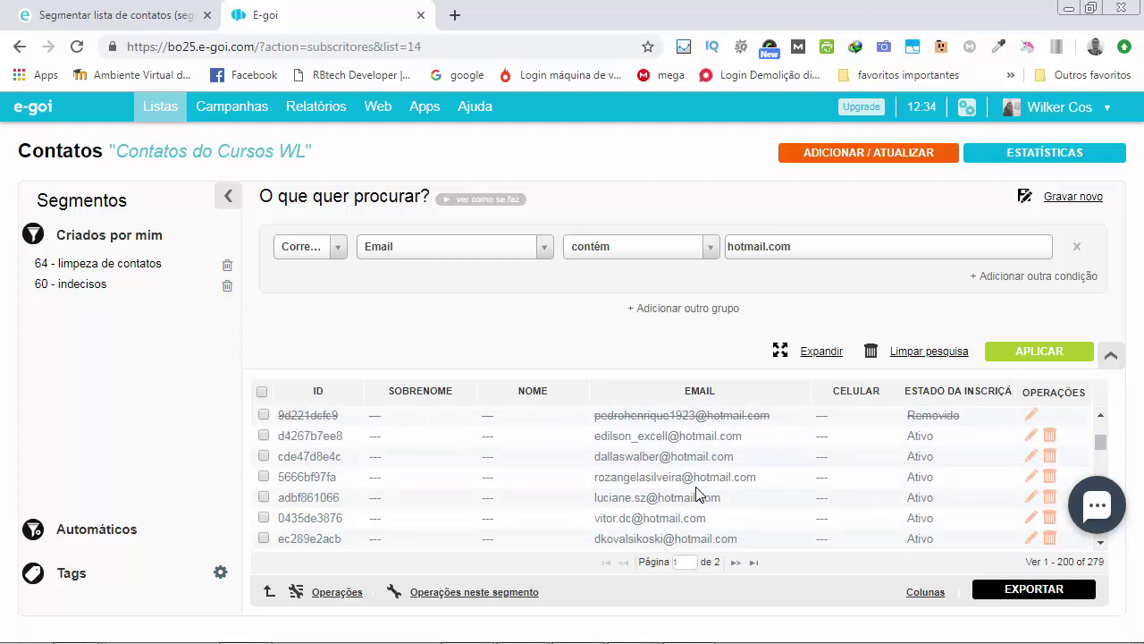
scroll(696, 494, down, 8)
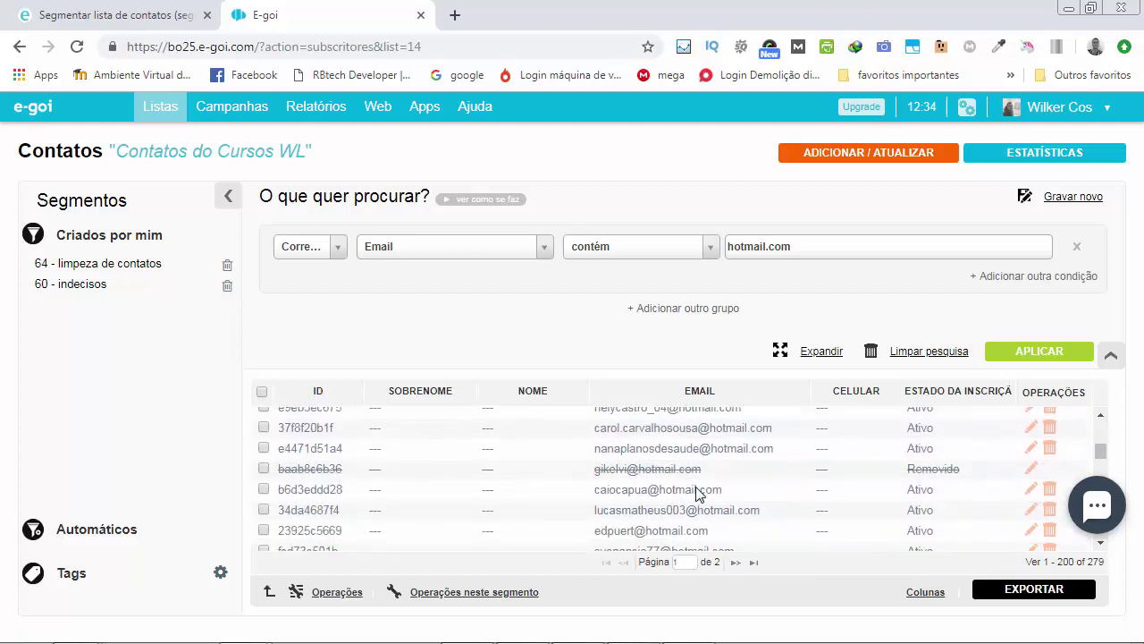
scroll(697, 495, up, 15)
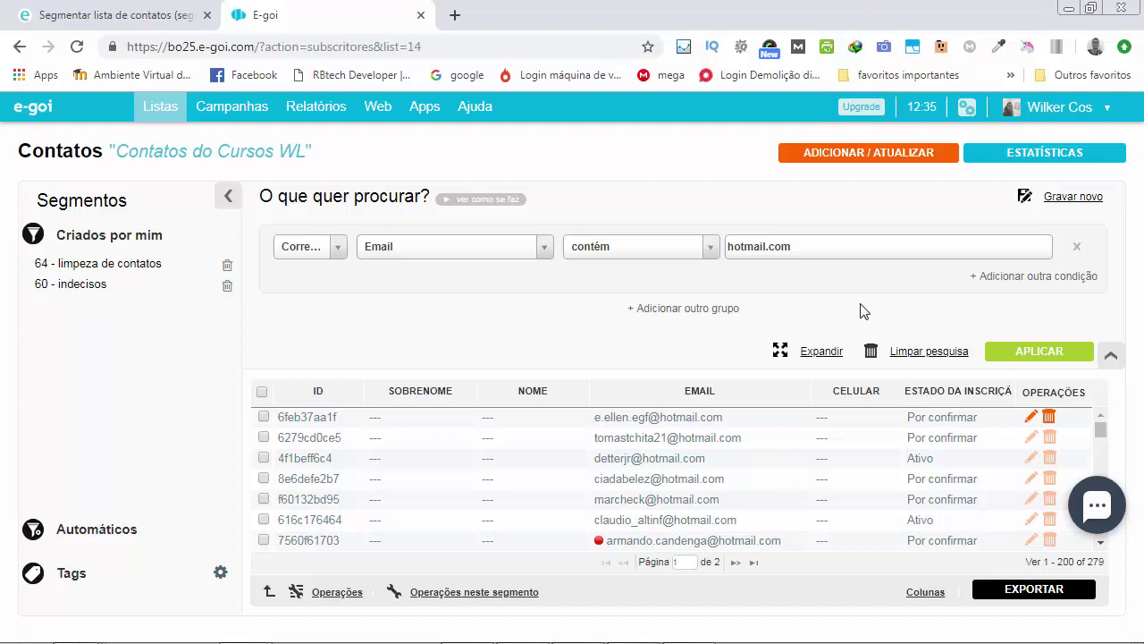
Save the filter as a new segment named "contatos hotmail"
click(1068, 199)
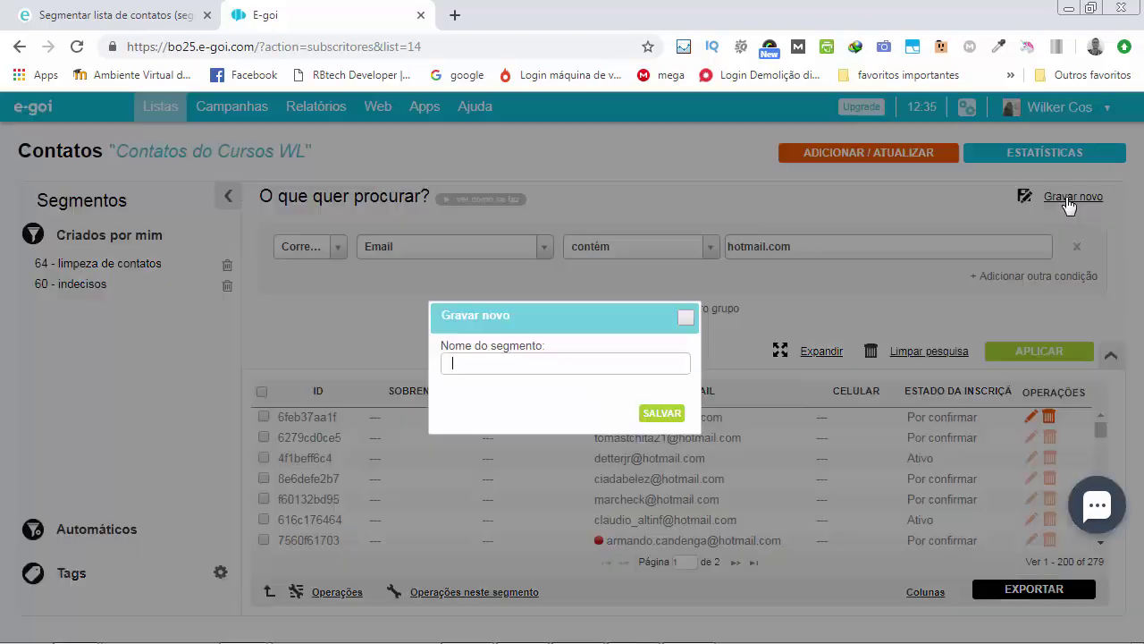
text(contatos hotmail)
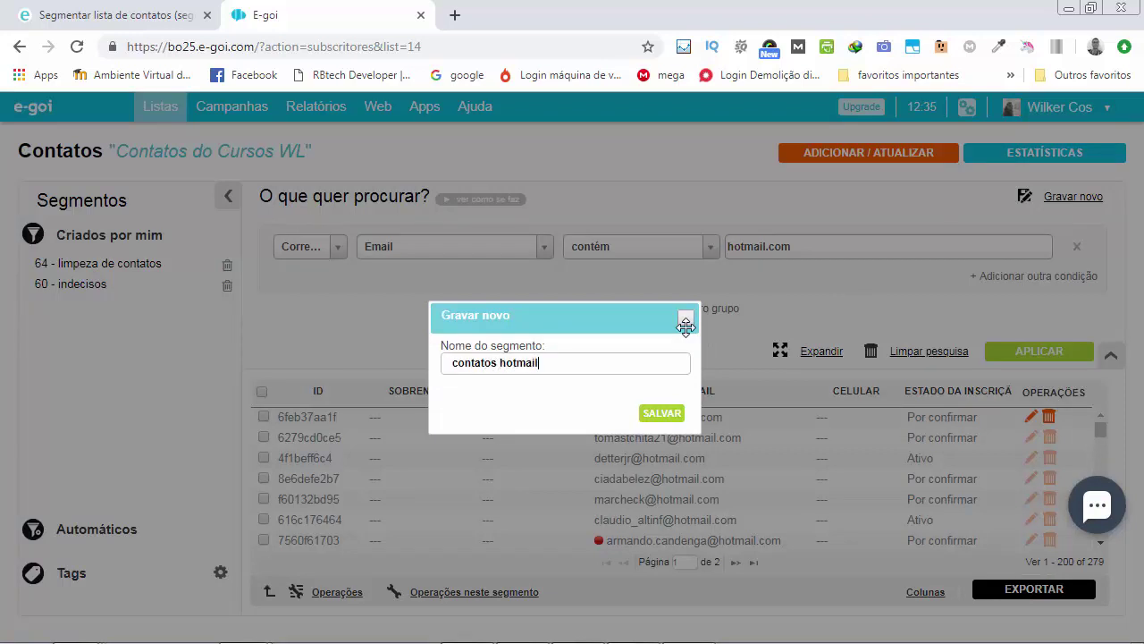
click(671, 415)
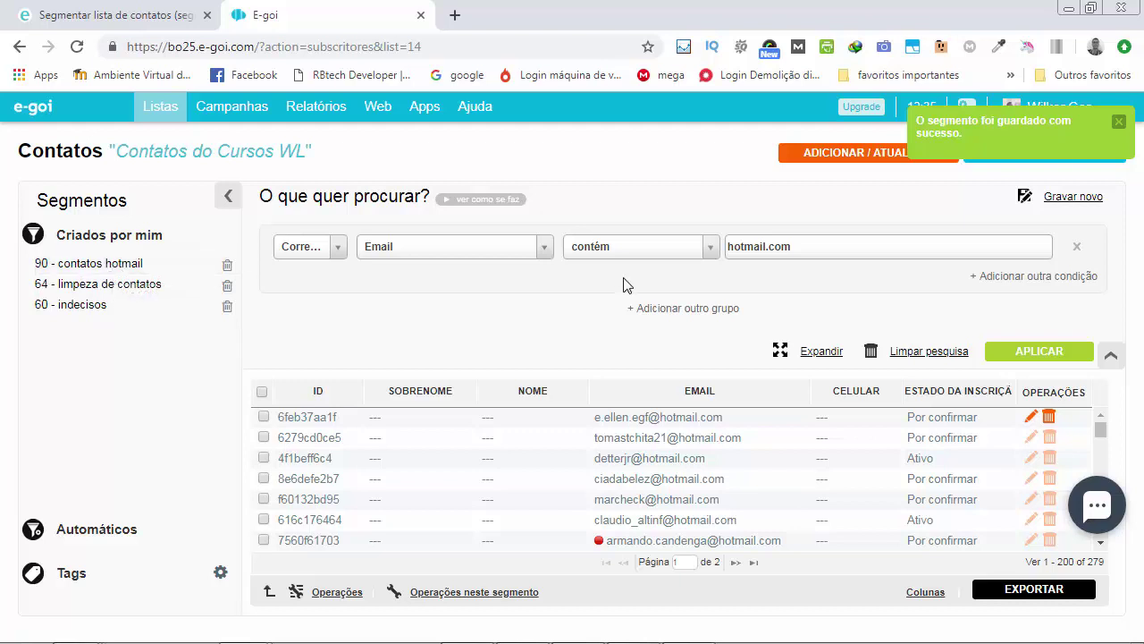
Change the Email condition's value to gmail.com, apply it and look through the matching contacts
click(765, 247)
double_click(736, 247)
text(gmail)
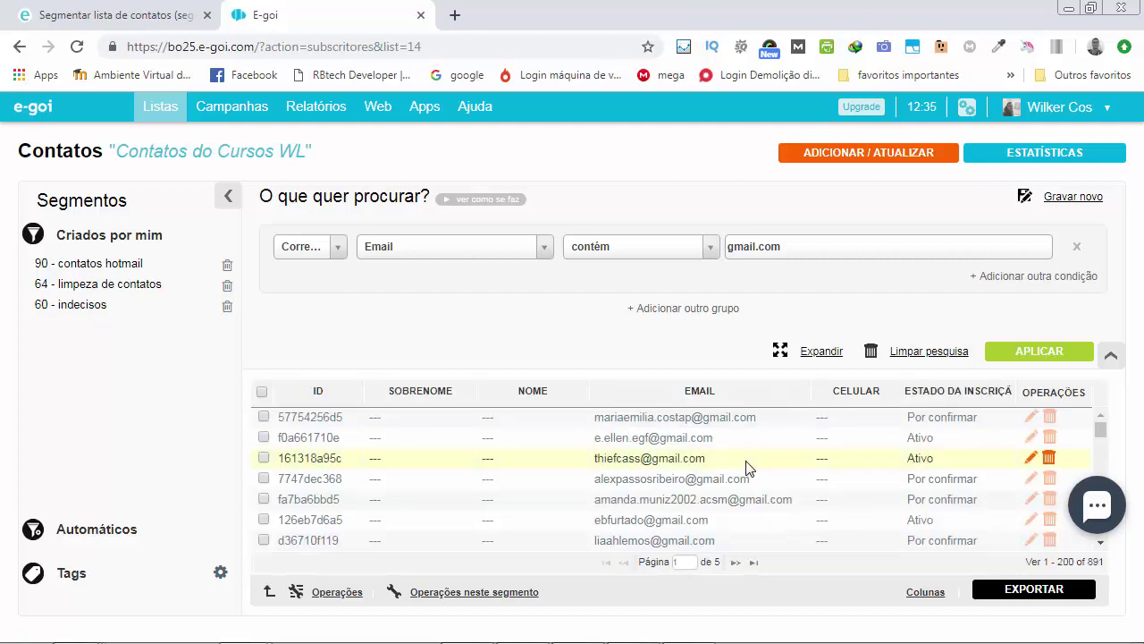
scroll(748, 467, down, 4)
scroll(748, 468, up, 4)
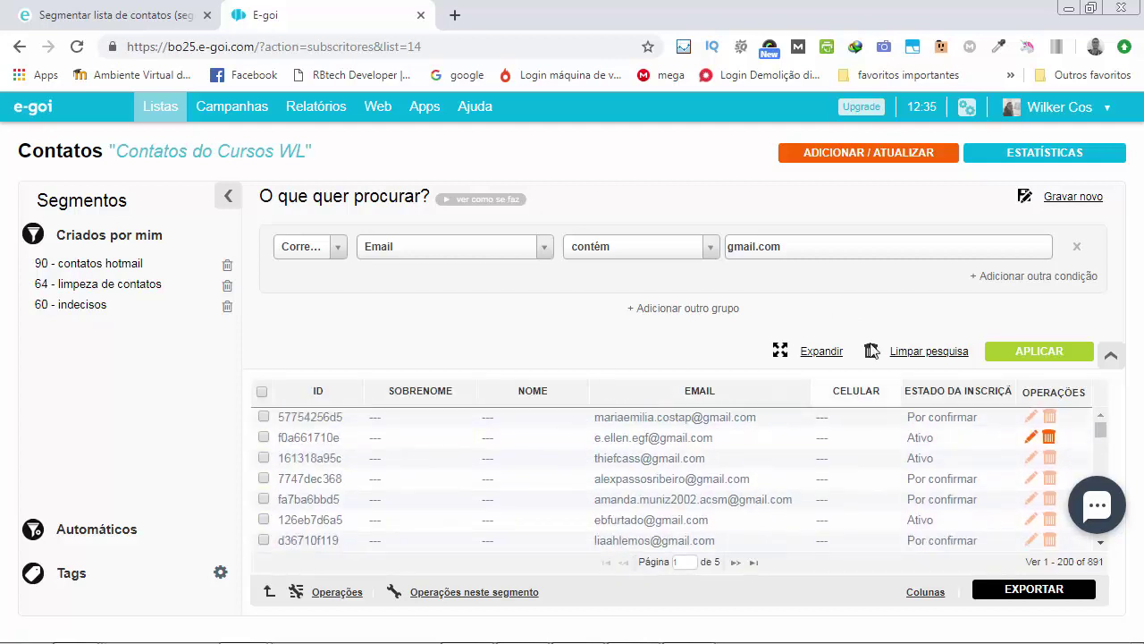
Save the gmail.com filter as a new segment named "contatos gmail"
click(1073, 196)
text(contatos )
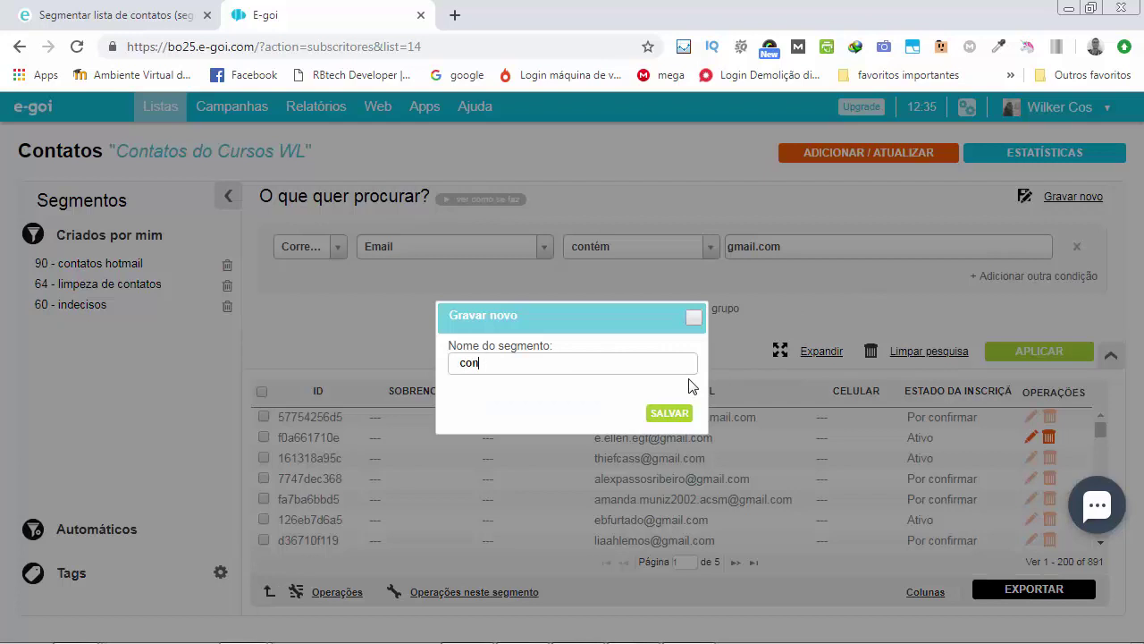
text(gmail)
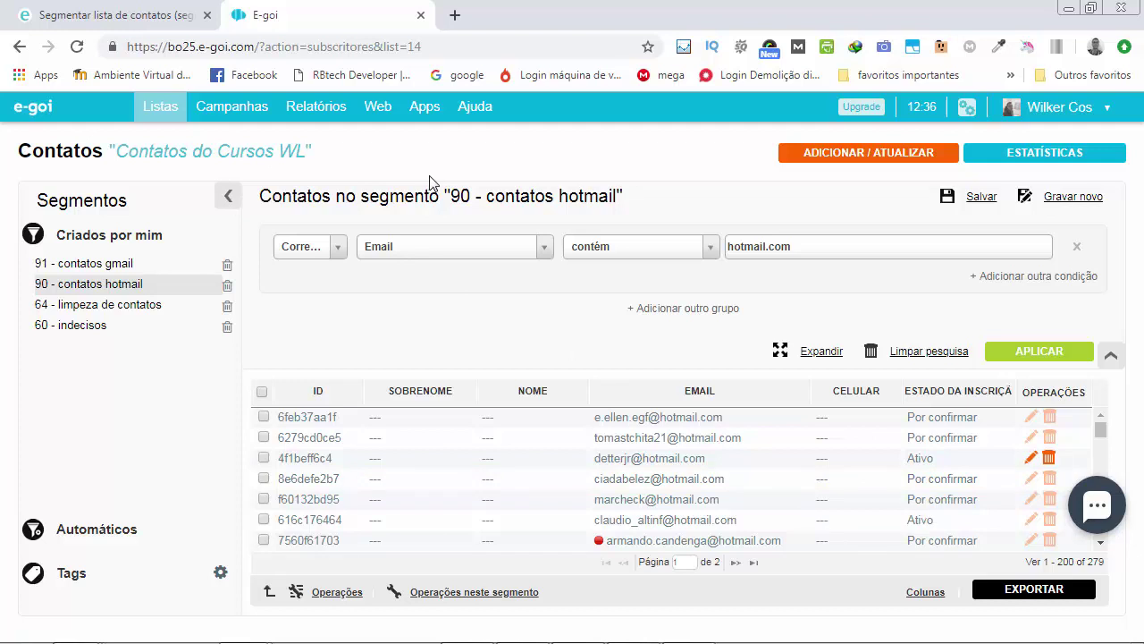
Open the automatic segment "Subscritores fiéis" from the unfiltered list and examine its match options, condition definition and contacts
mouse_move(161, 112)
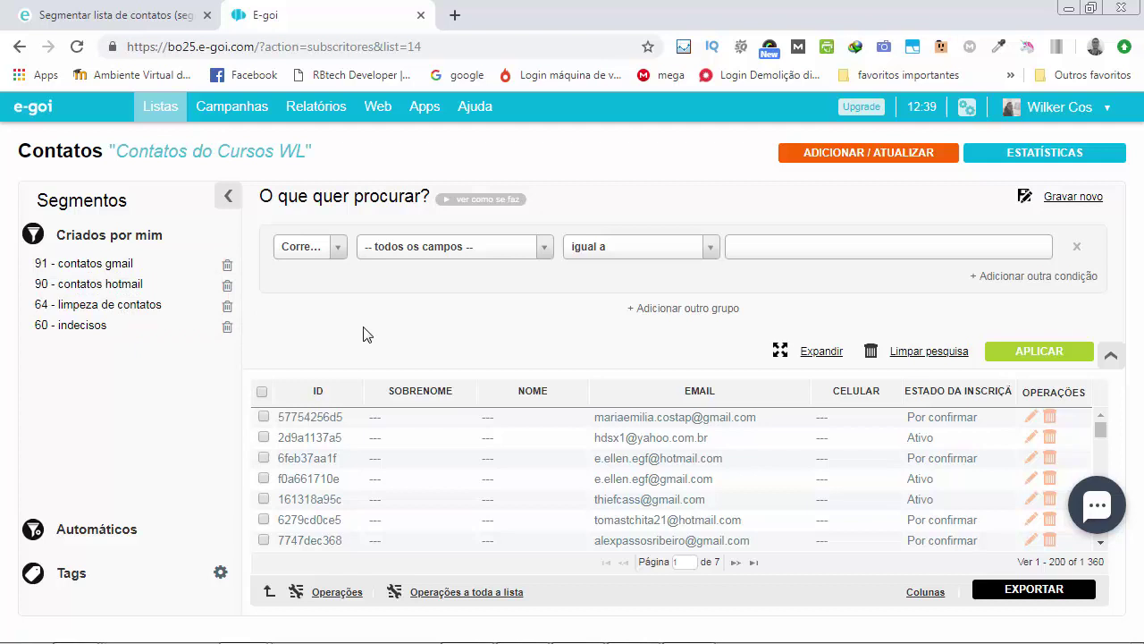
click(125, 527)
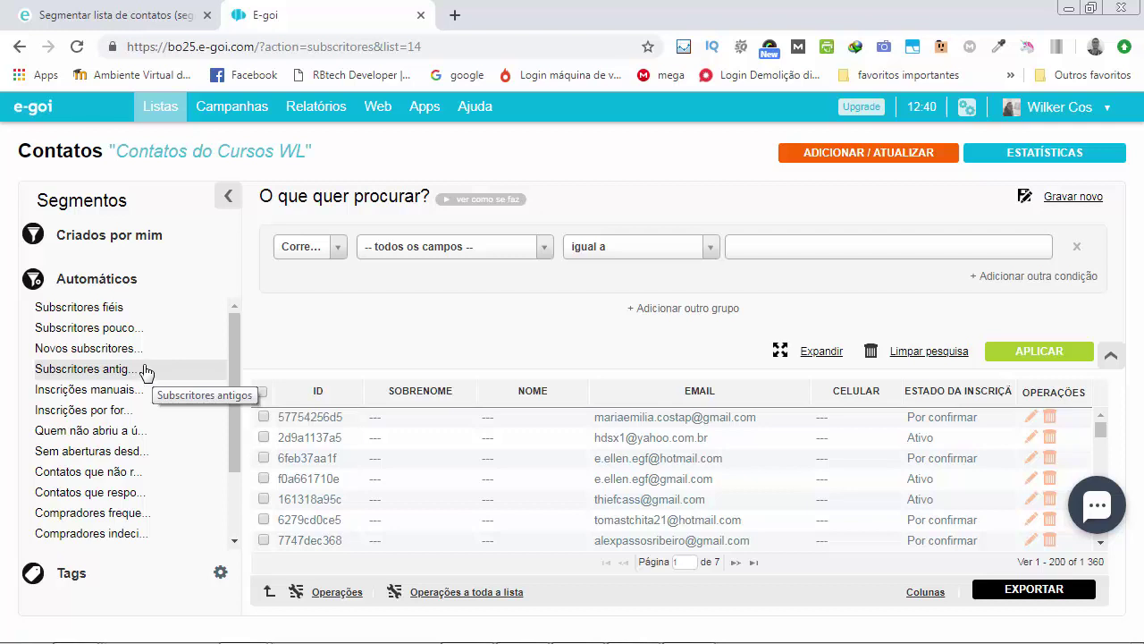
click(111, 316)
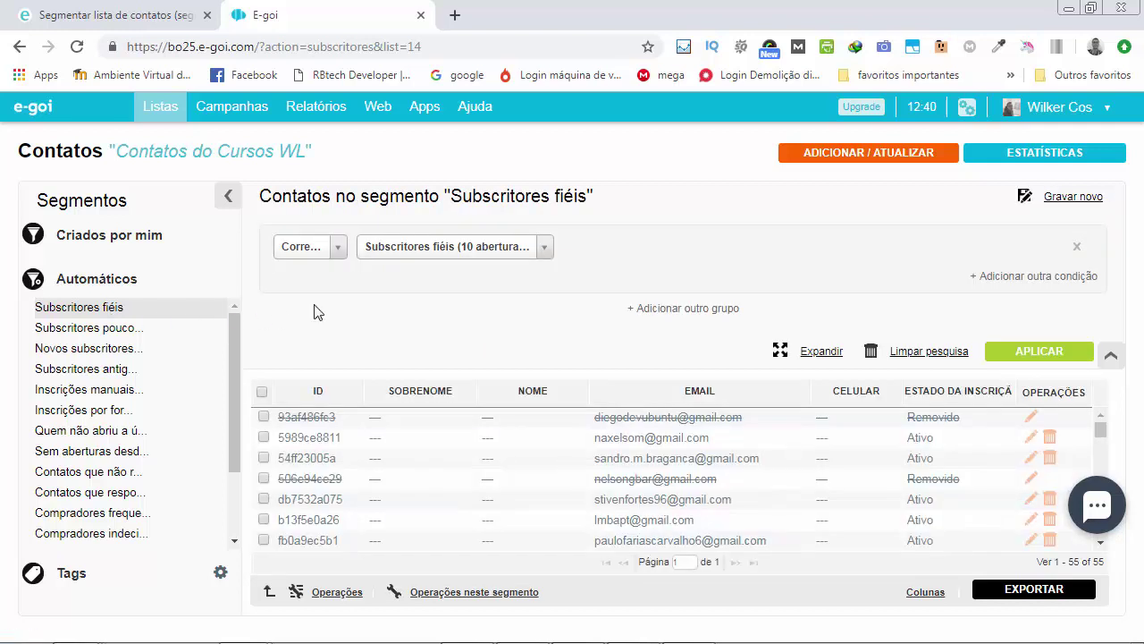
click(339, 257)
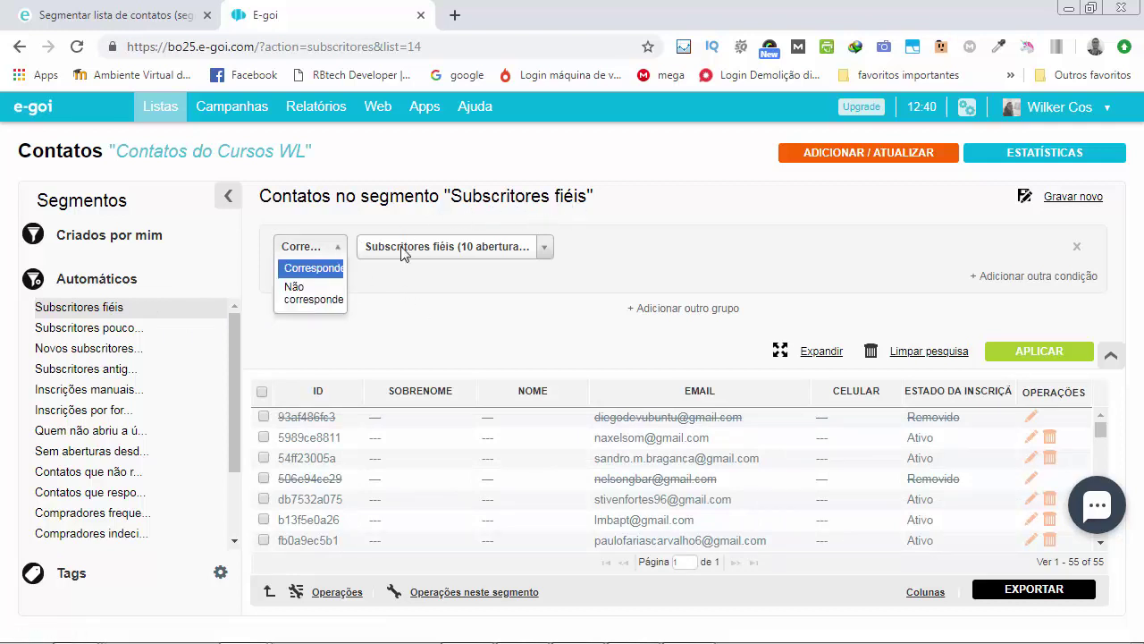
click(542, 255)
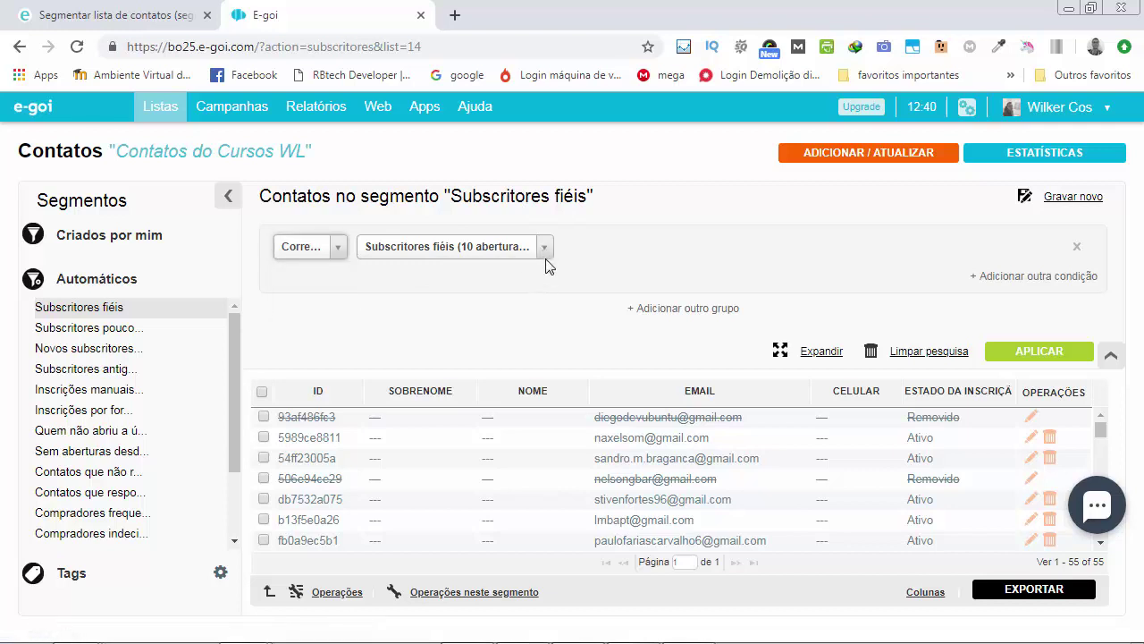
click(543, 255)
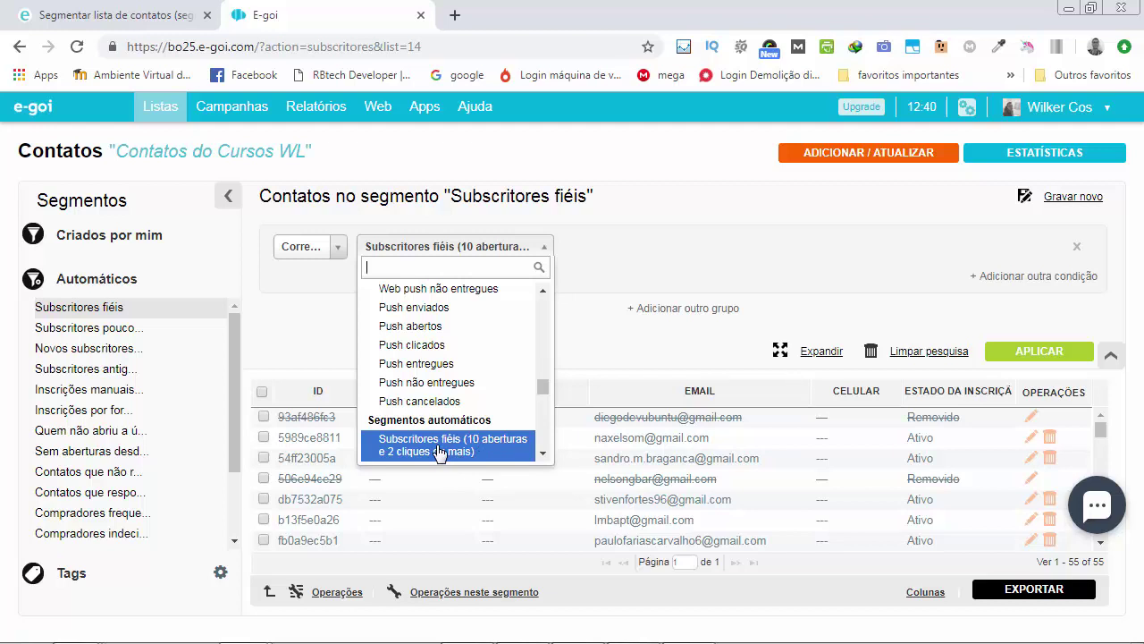
click(583, 341)
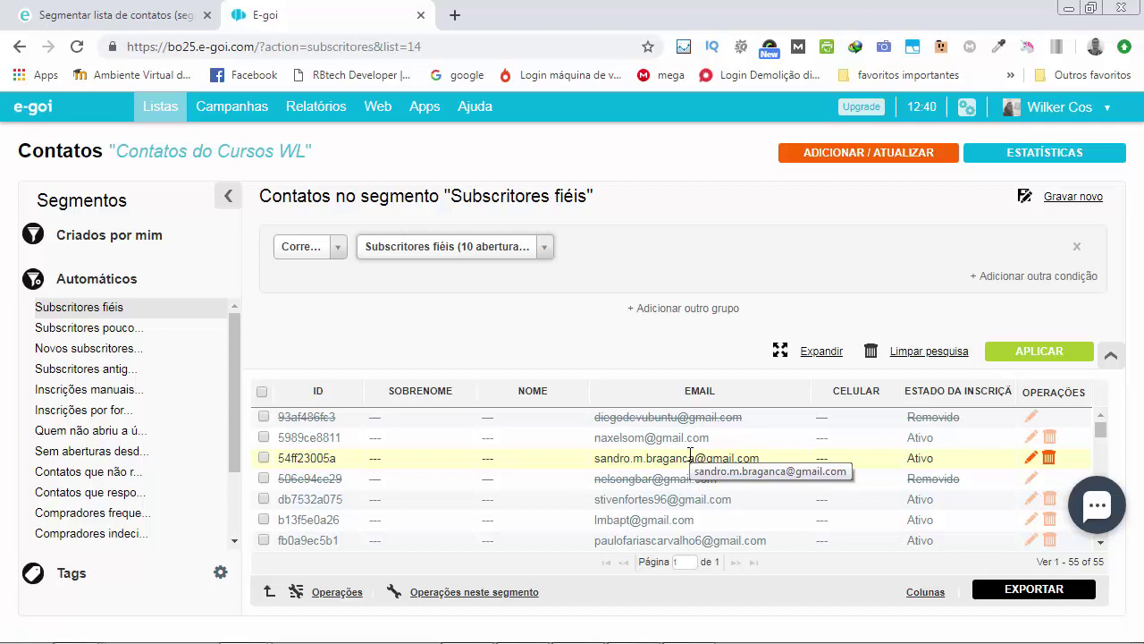
scroll(689, 454, down, 3)
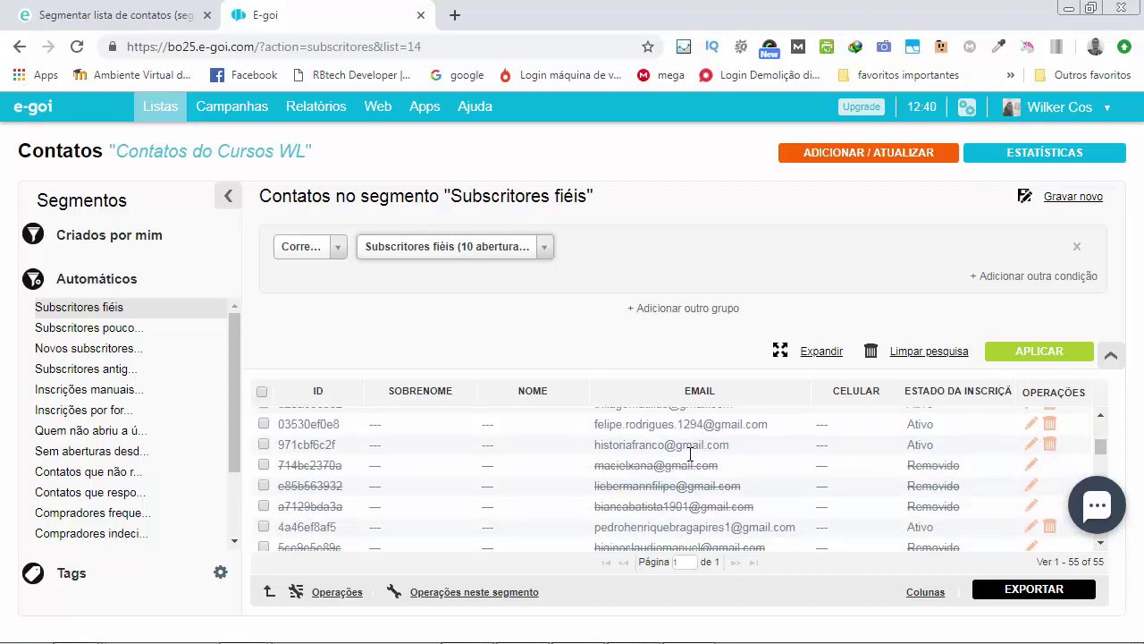
scroll(690, 454, up, 2)
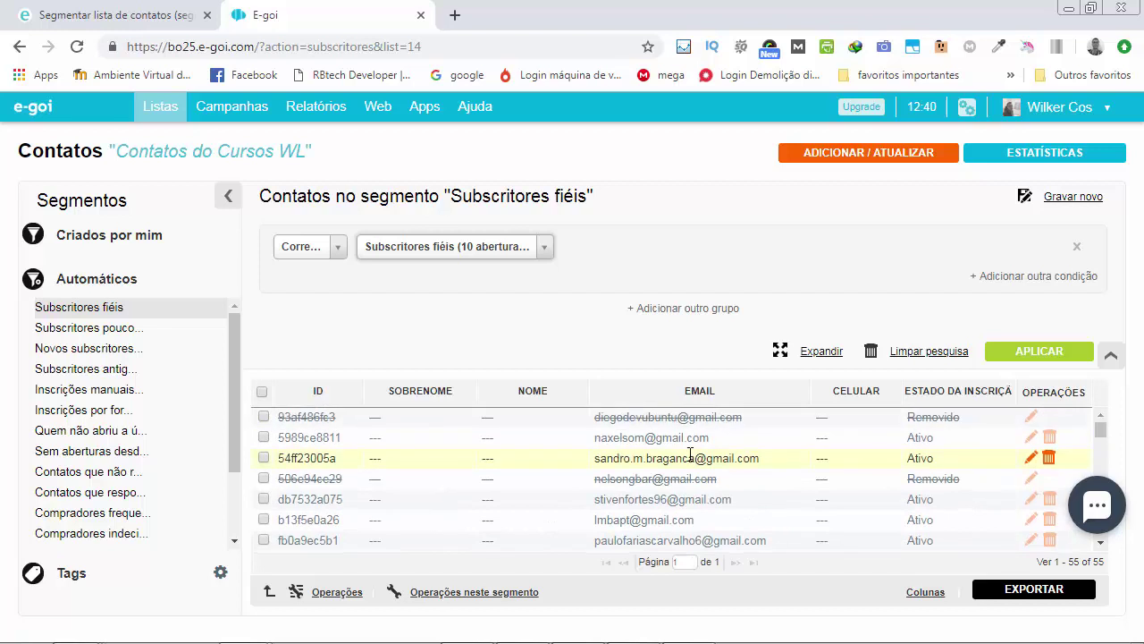
Open the automatic segment "Subscritores pouco interessados", examine its condition definition and look through the other automatic segments
click(110, 329)
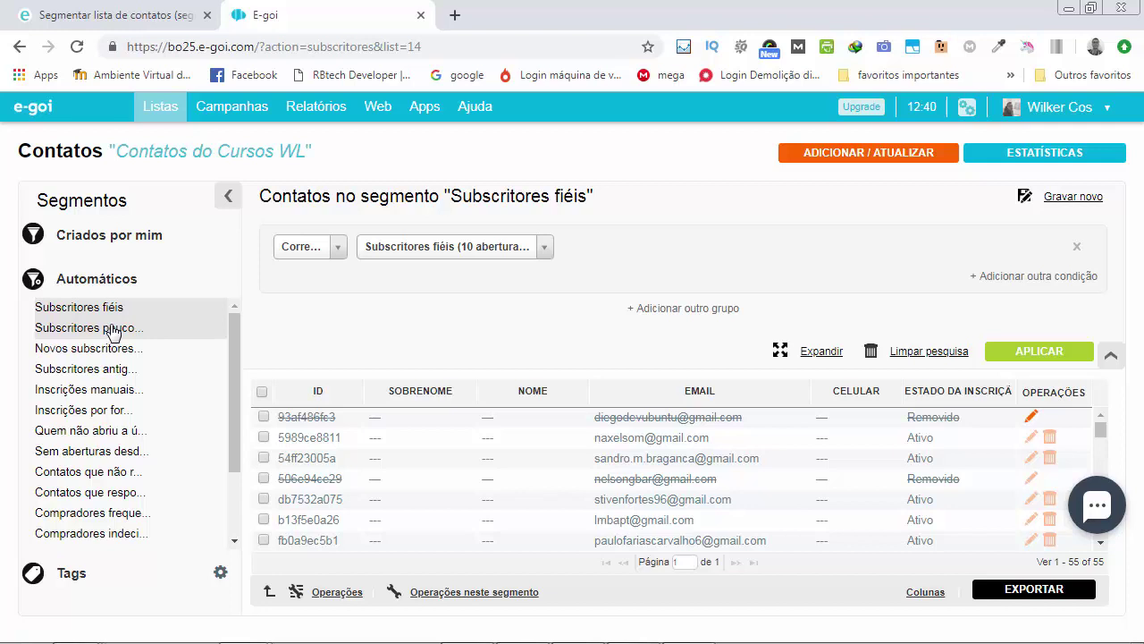
scroll(90, 358, down, 2)
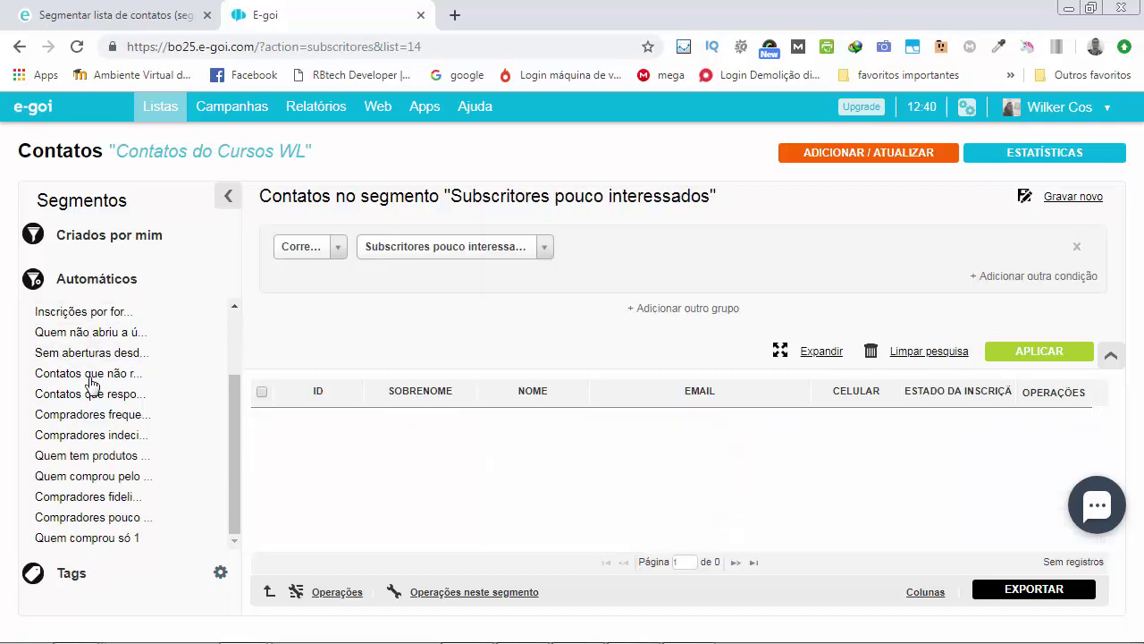
scroll(116, 415, up, 2)
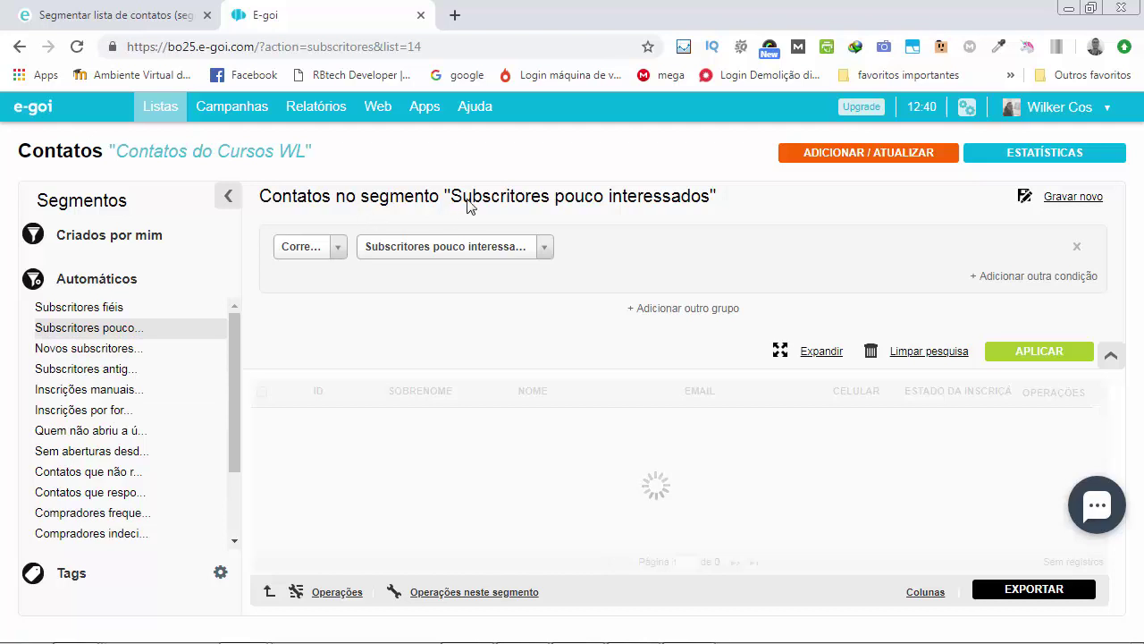
click(504, 254)
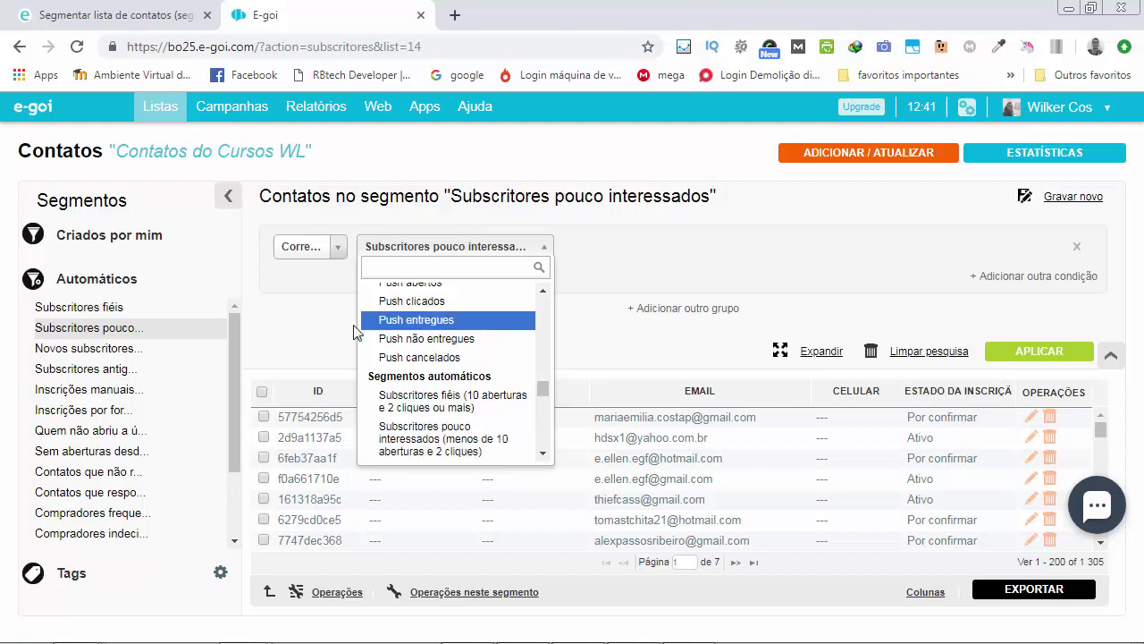
click(325, 327)
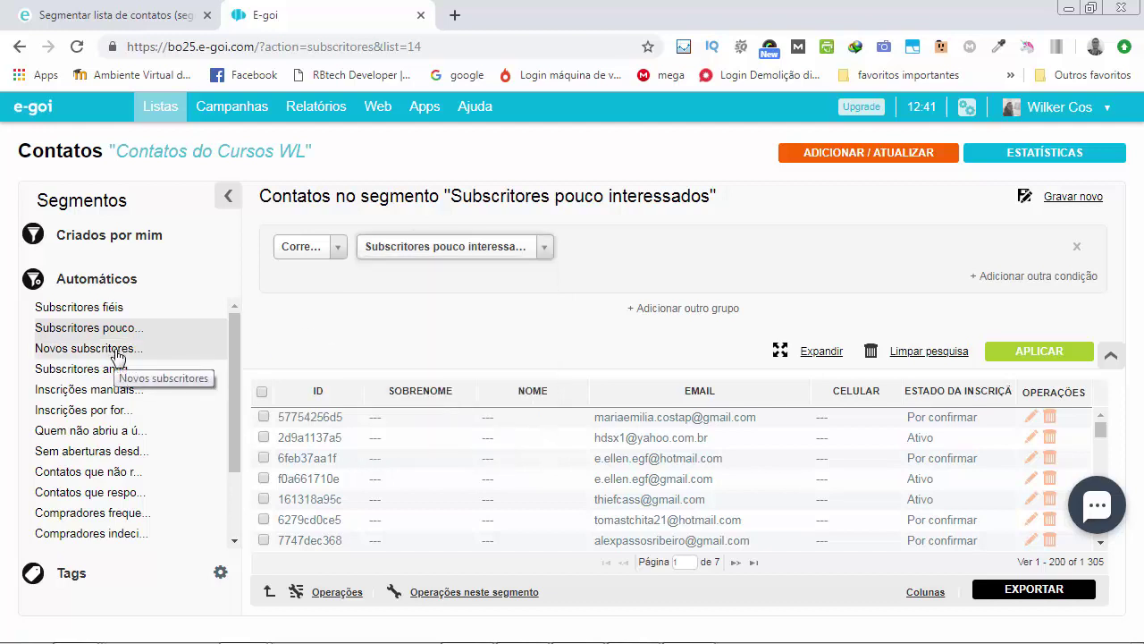
scroll(117, 357, down, 3)
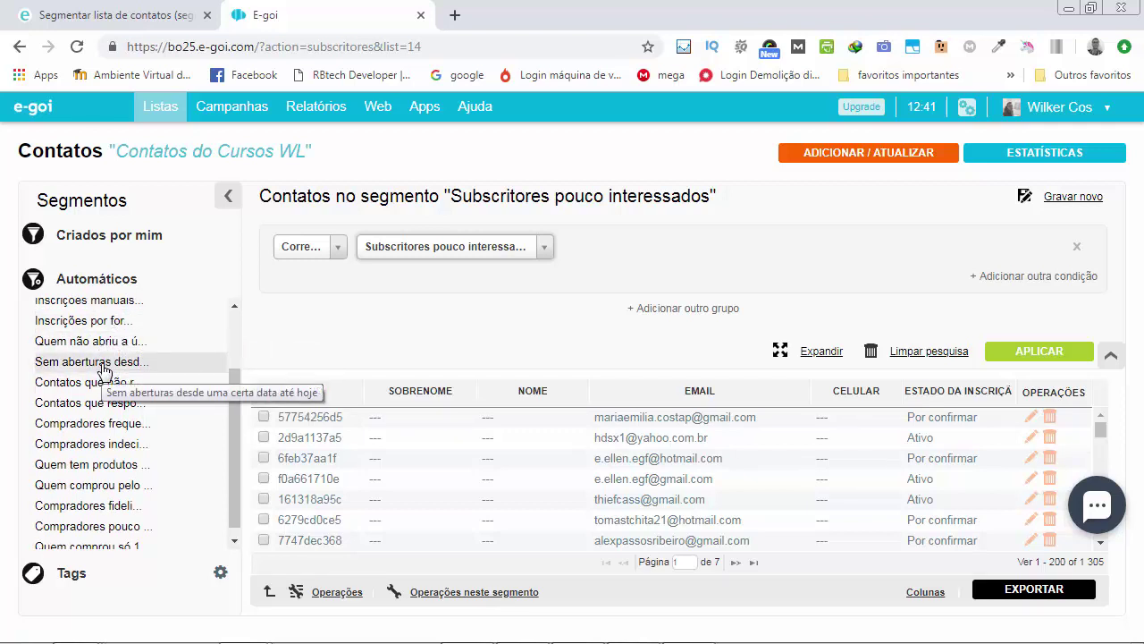
Look through the automatic segments and examine the condition definition of "Novos subscritores"
scroll(104, 370, down, 1)
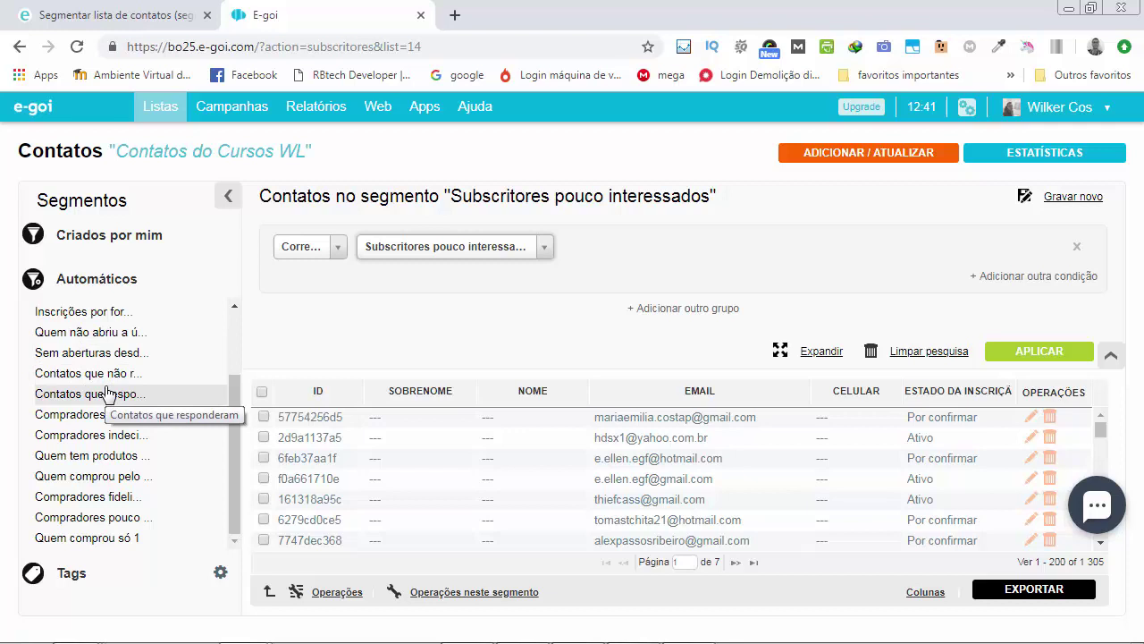
scroll(106, 393, up, 2)
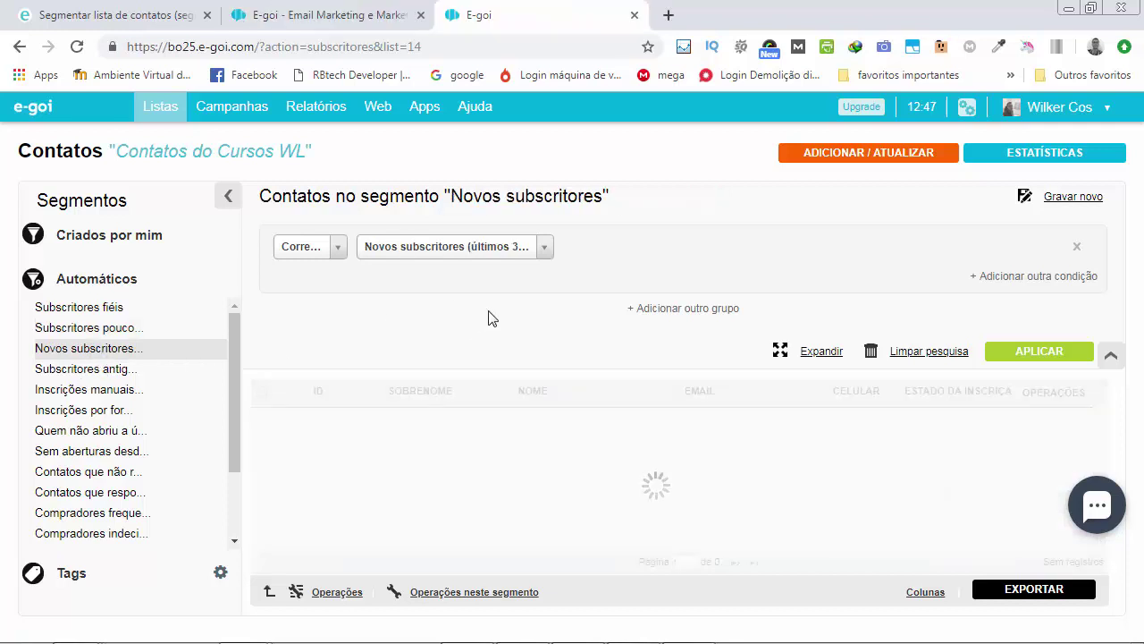
click(545, 250)
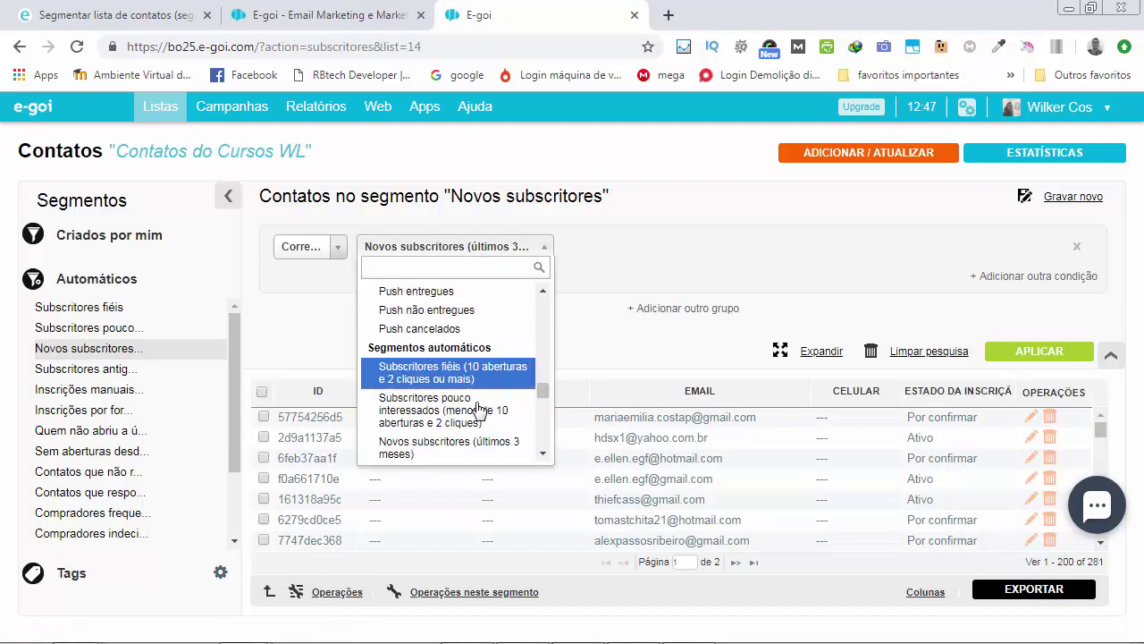
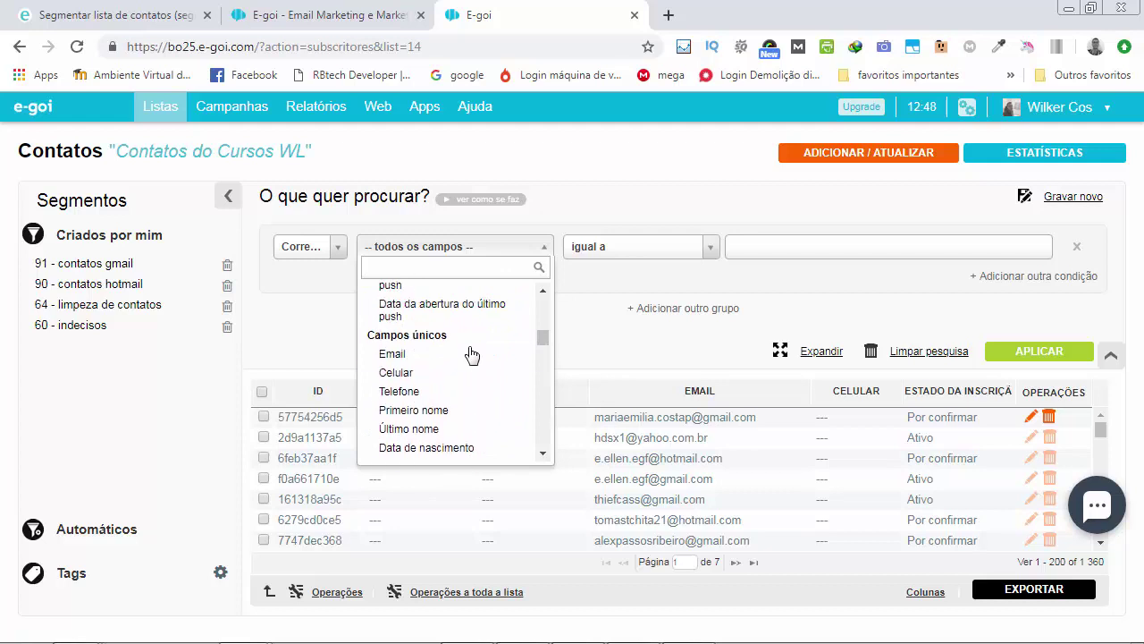
Define the first filter condition on the unfiltered list as Email contém hotmail.com
click(420, 354)
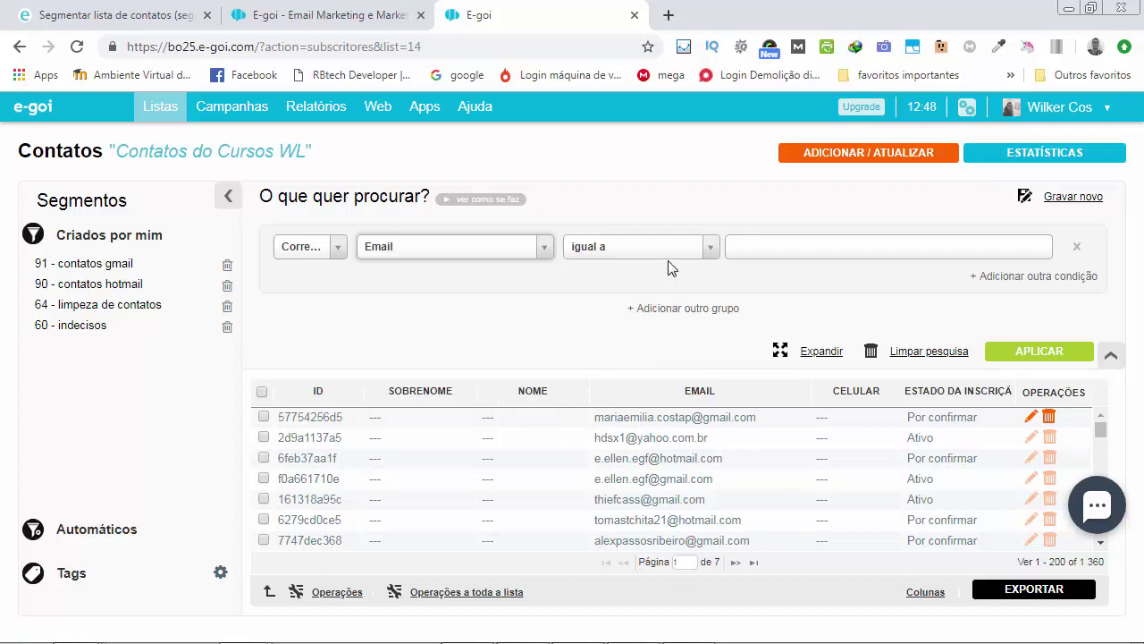
click(711, 248)
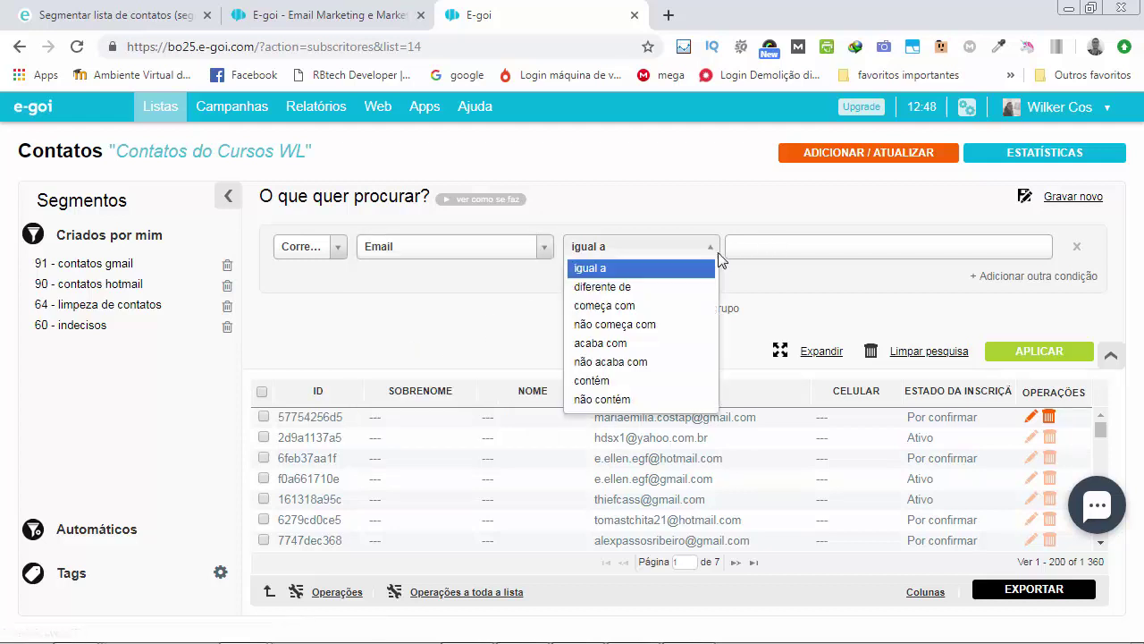
click(600, 368)
click(709, 251)
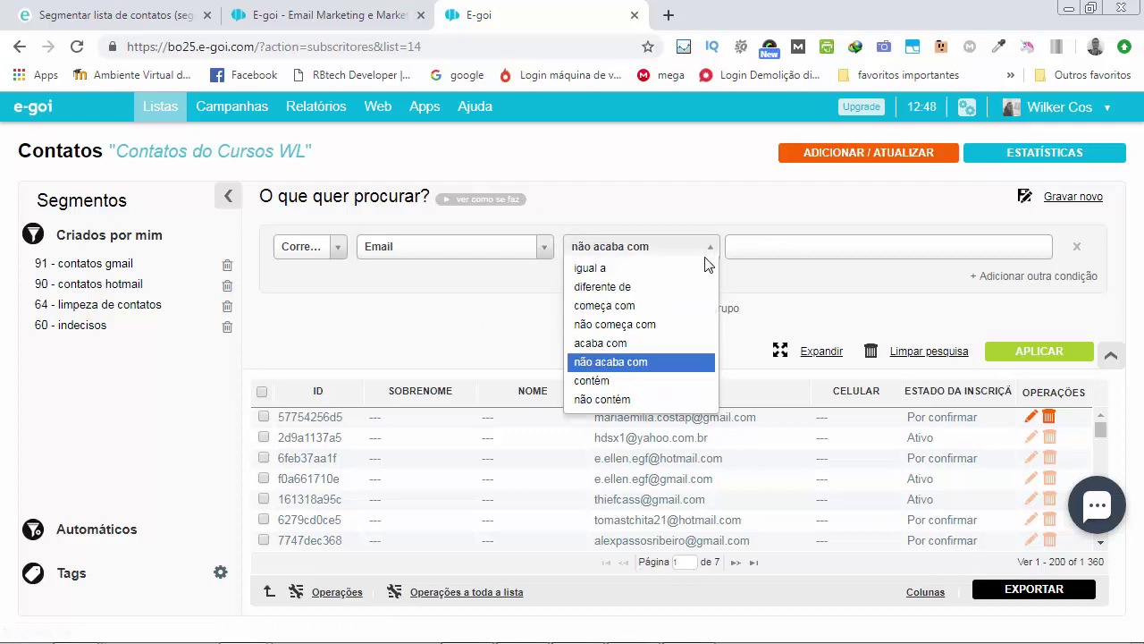
click(631, 382)
click(782, 259)
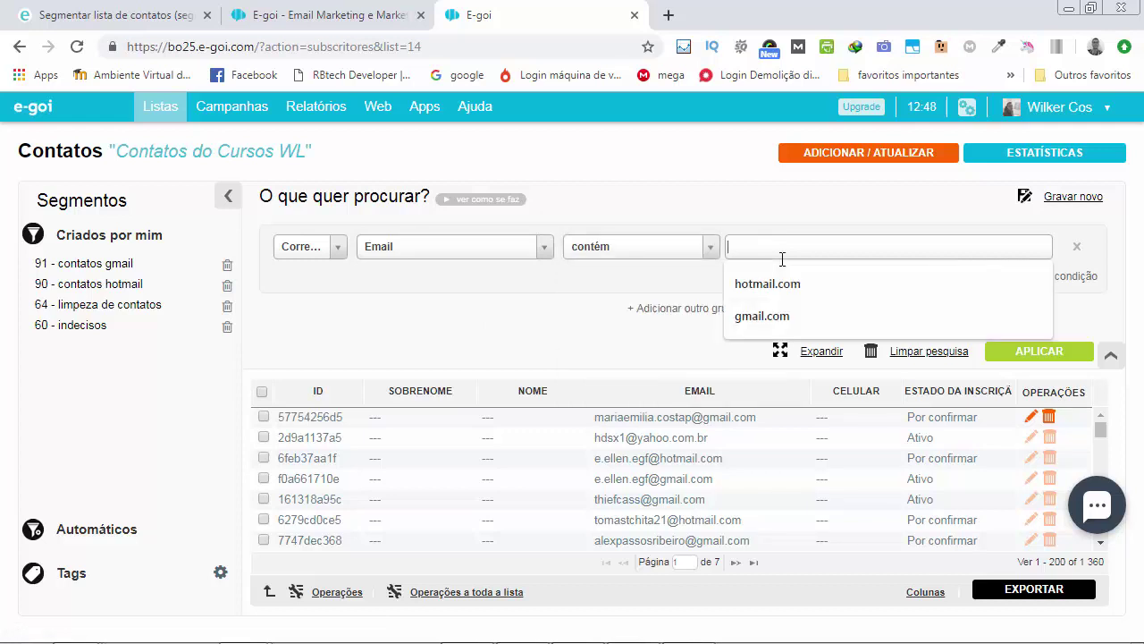
text(t)
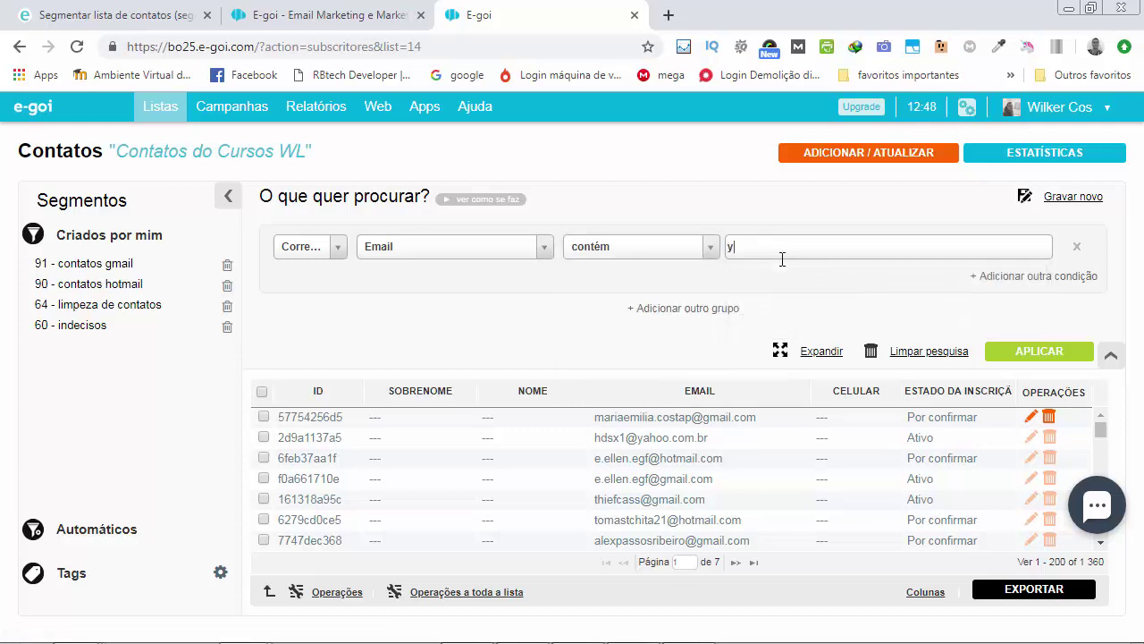
key(BackSpace)
key(BackSpace)
text(hotmail)
click(784, 283)
Add a second condition, try both operators and leave it joined to the first with E
click(989, 277)
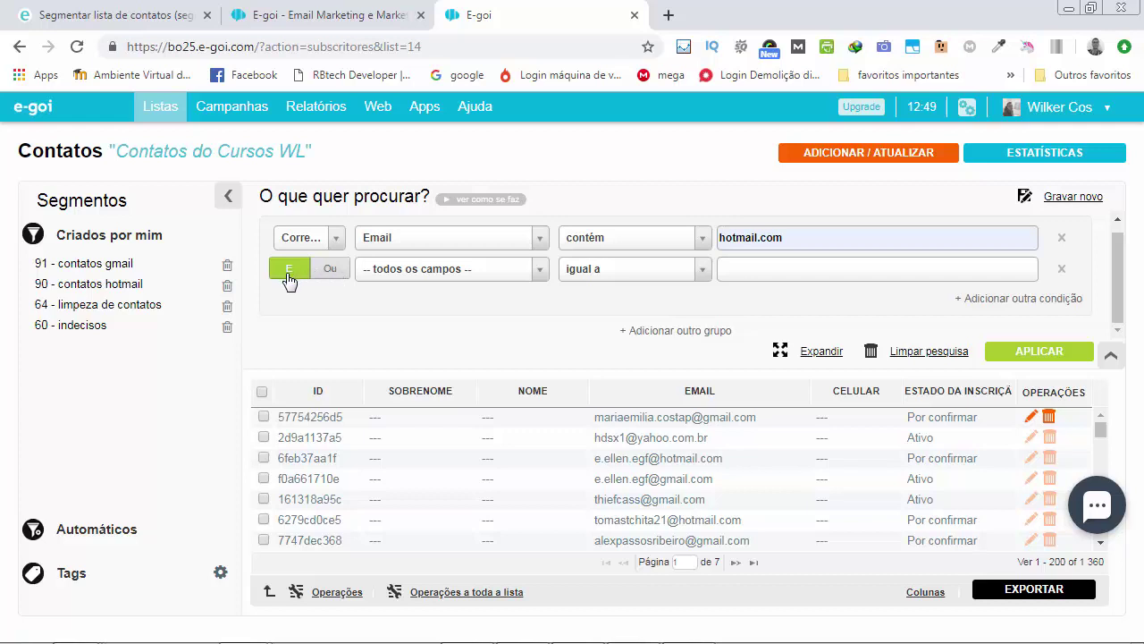
click(324, 271)
click(301, 276)
click(326, 275)
click(300, 277)
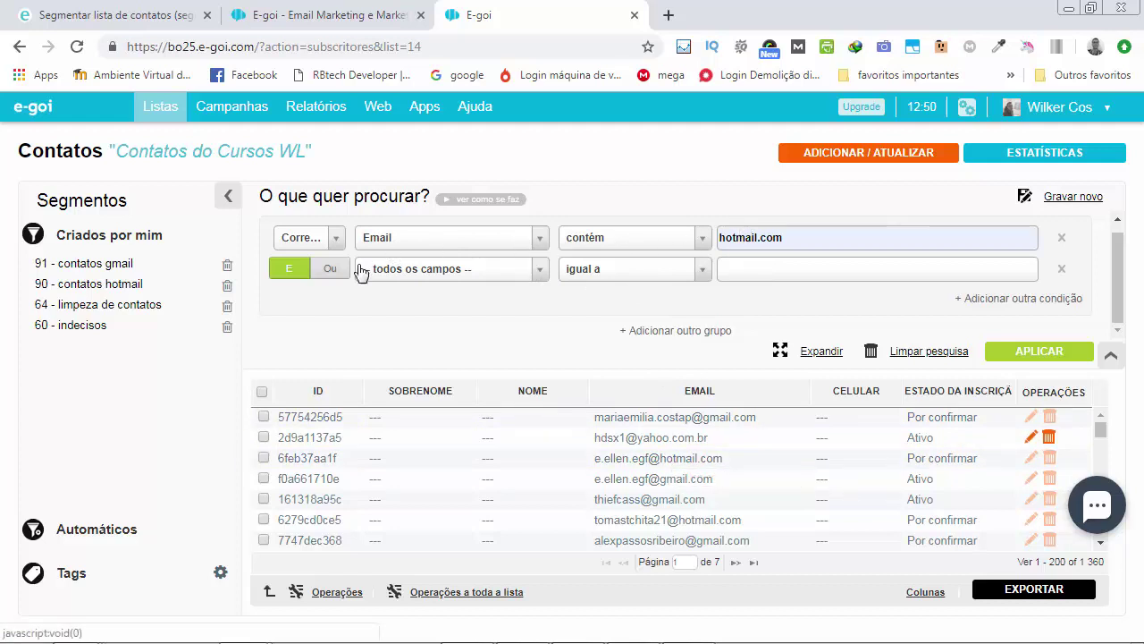
Define the second condition as Email contém bol.com and apply the combined filter
click(540, 280)
scroll(464, 367, down, 5)
scroll(465, 367, down, 5)
scroll(468, 370, up, 2)
click(456, 377)
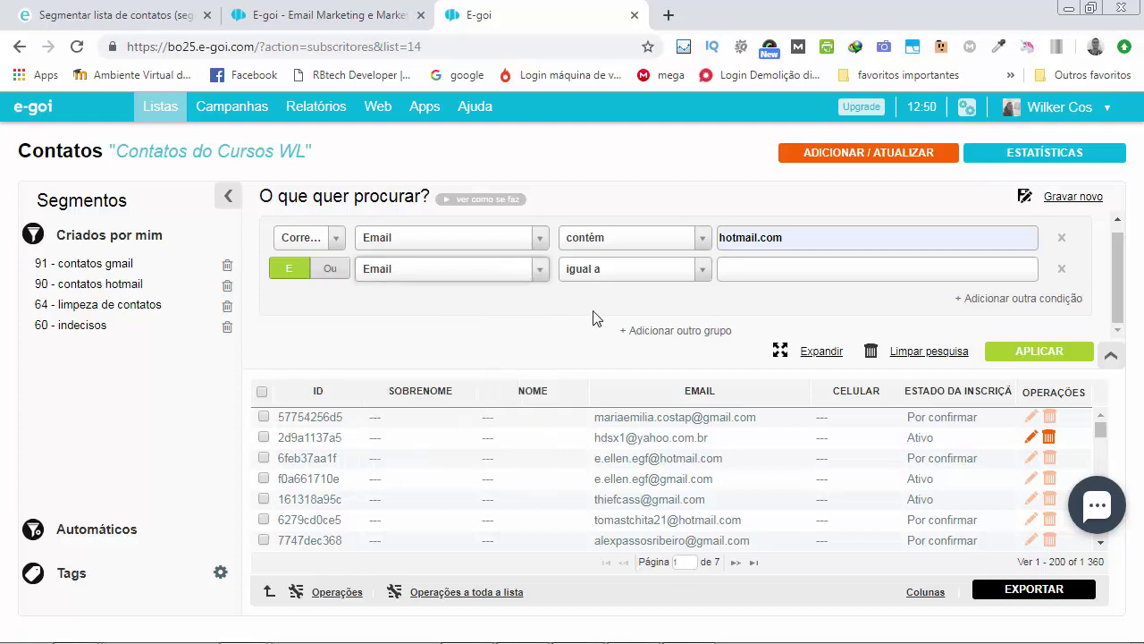
click(703, 268)
click(586, 402)
click(755, 270)
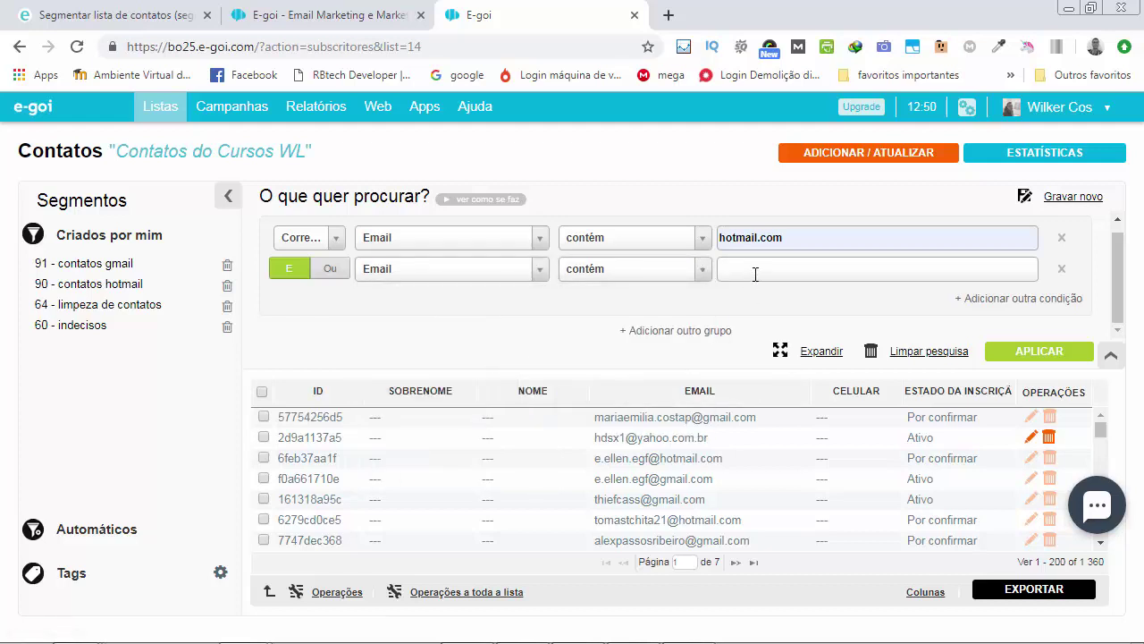
text(bol.com)
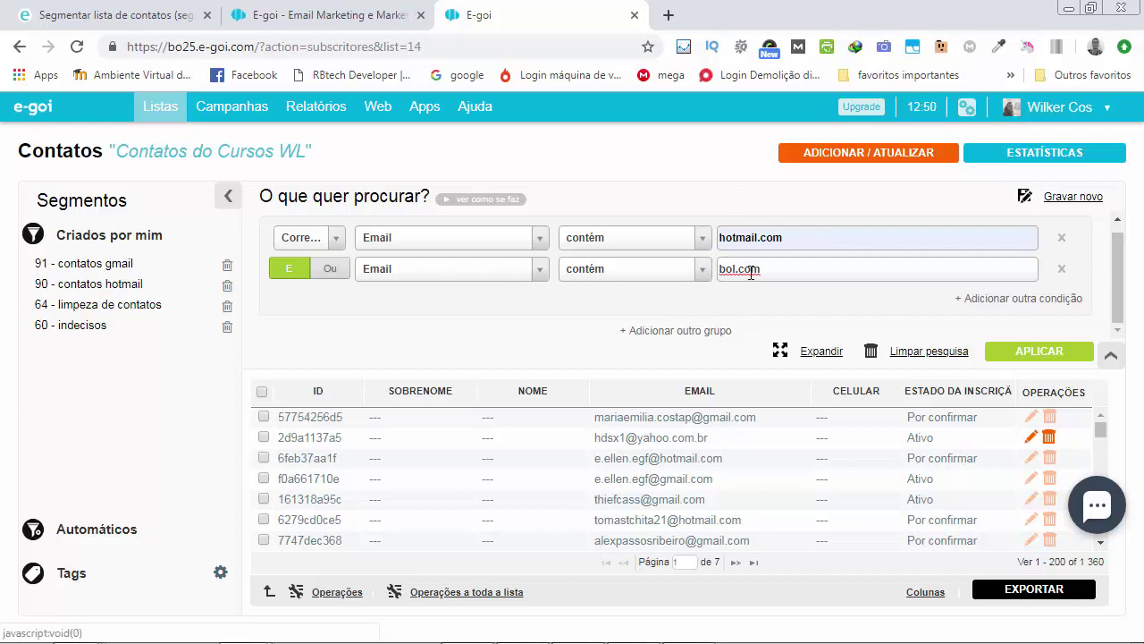
click(1032, 354)
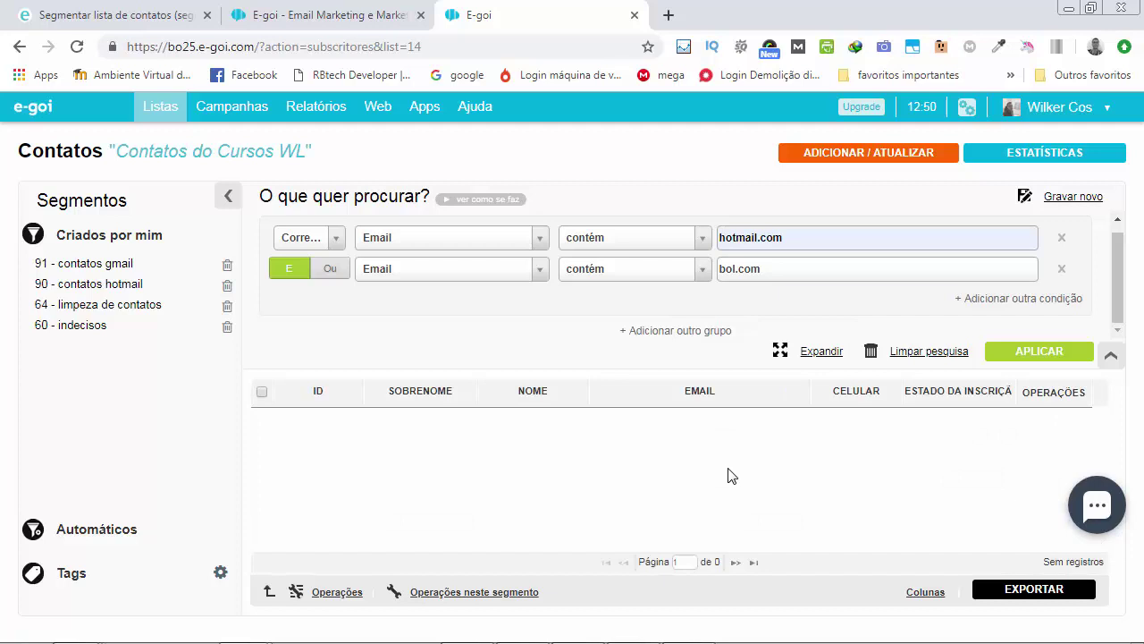
Change the operator between the hotmail.com and bol.com conditions to Ou, reapply the filter and look through the contacts
click(329, 270)
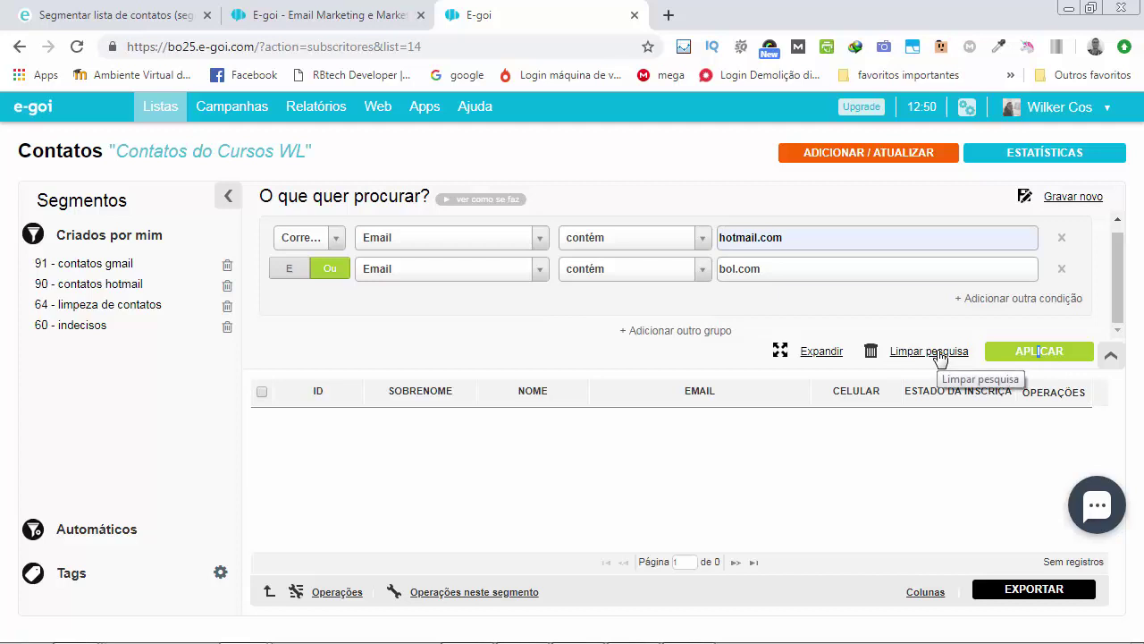
click(1040, 348)
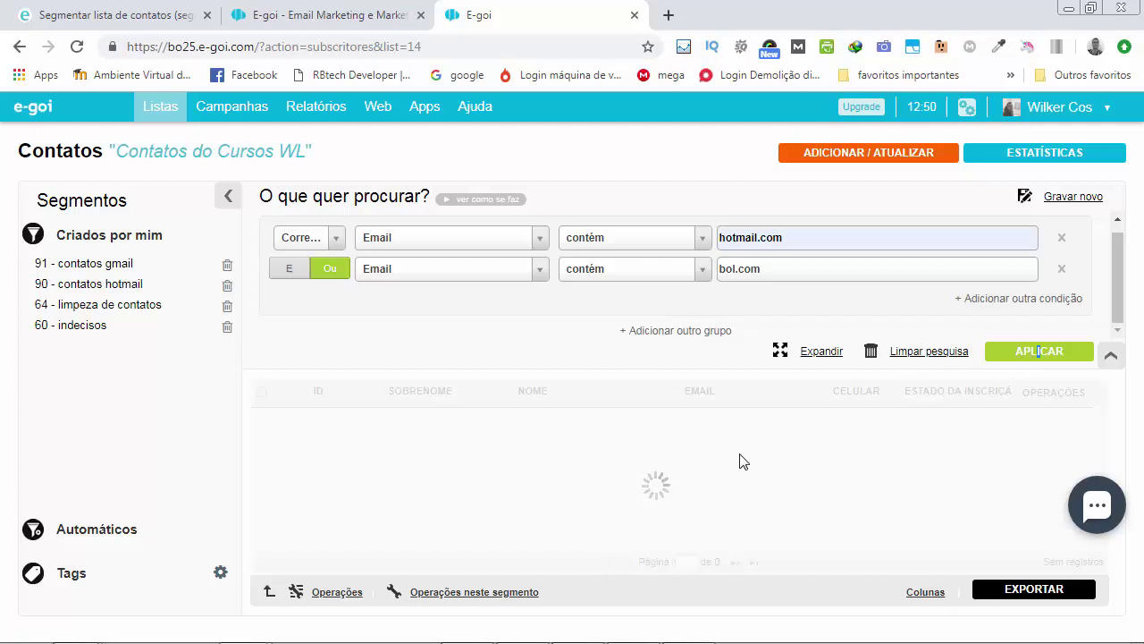
scroll(731, 505, down, 1)
scroll(731, 505, down, 2)
scroll(731, 505, down, 5)
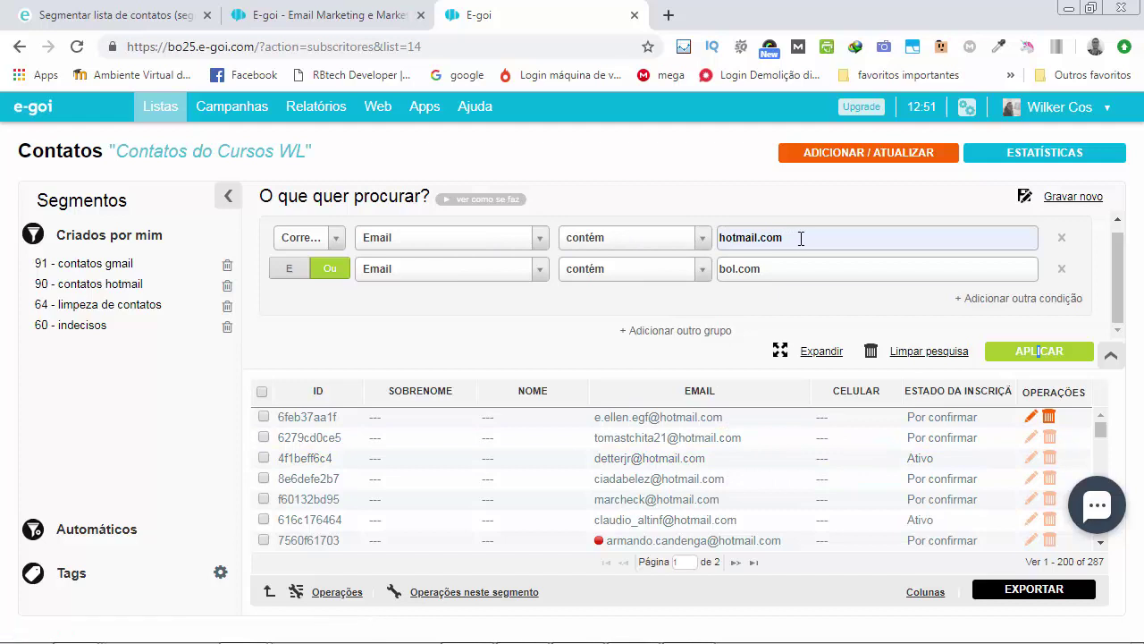
Alternate the operator joining the two Email conditions between E and Ou, and clear the search
click(289, 269)
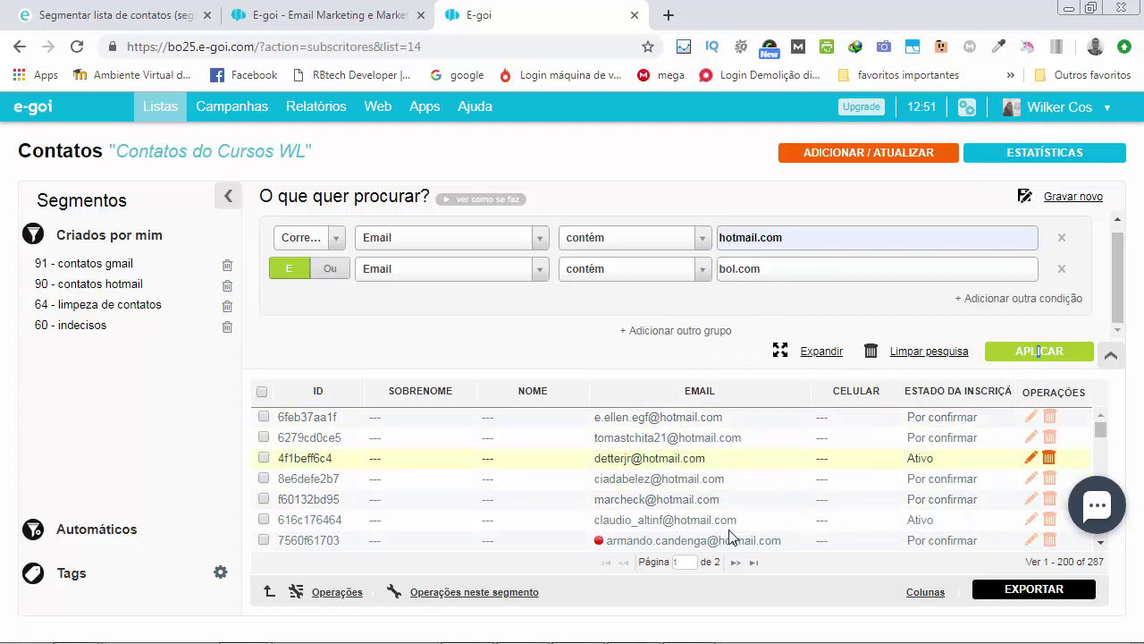
click(327, 272)
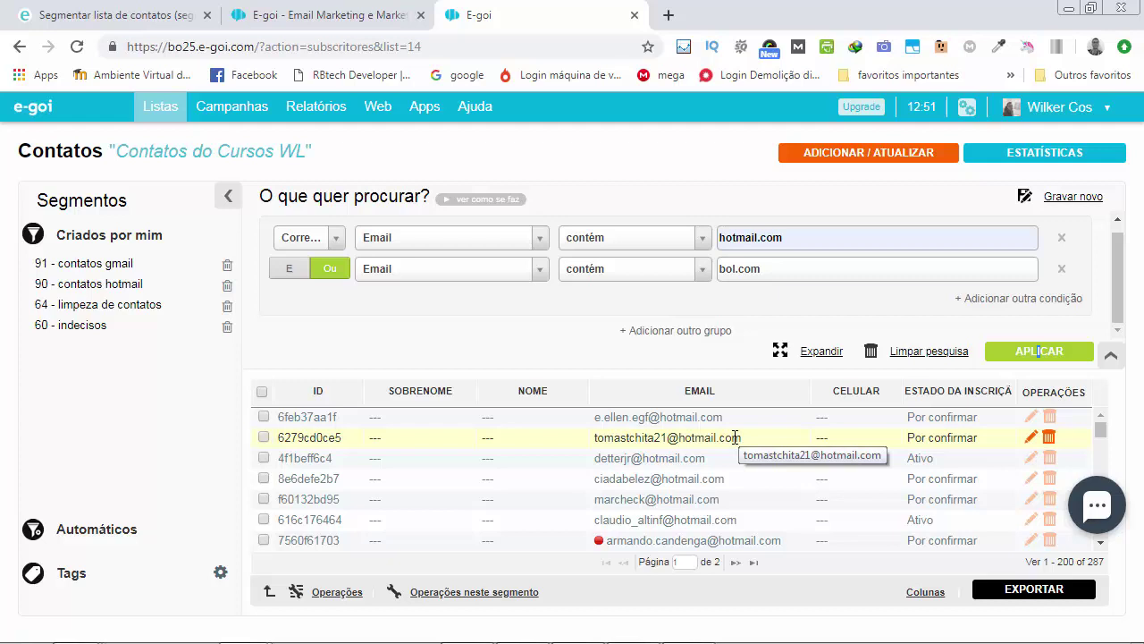
click(295, 268)
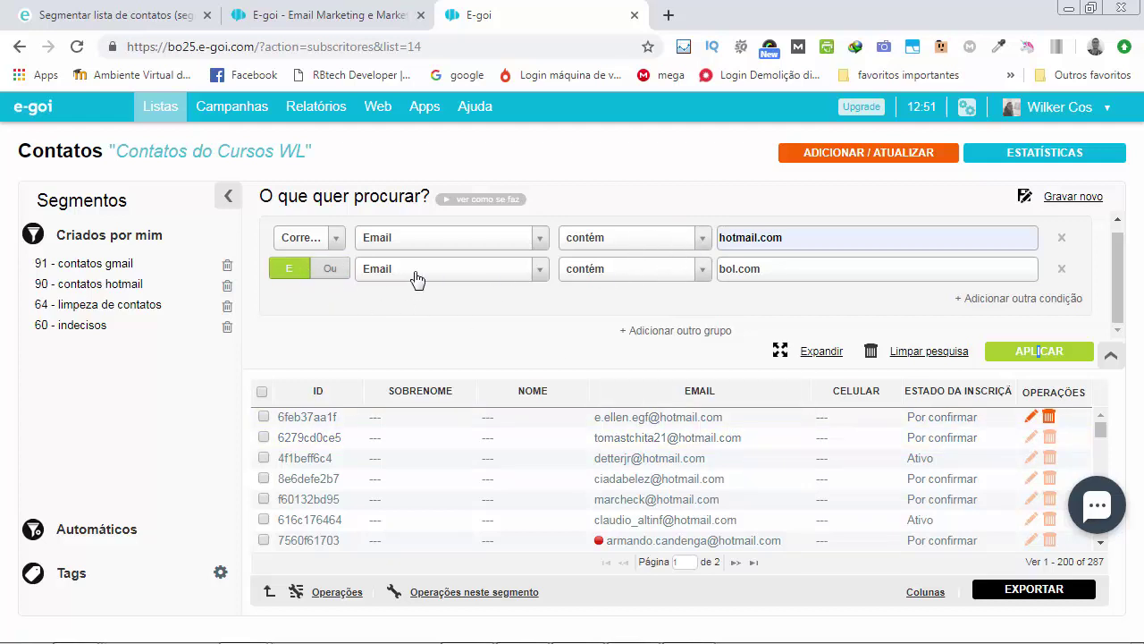
click(332, 270)
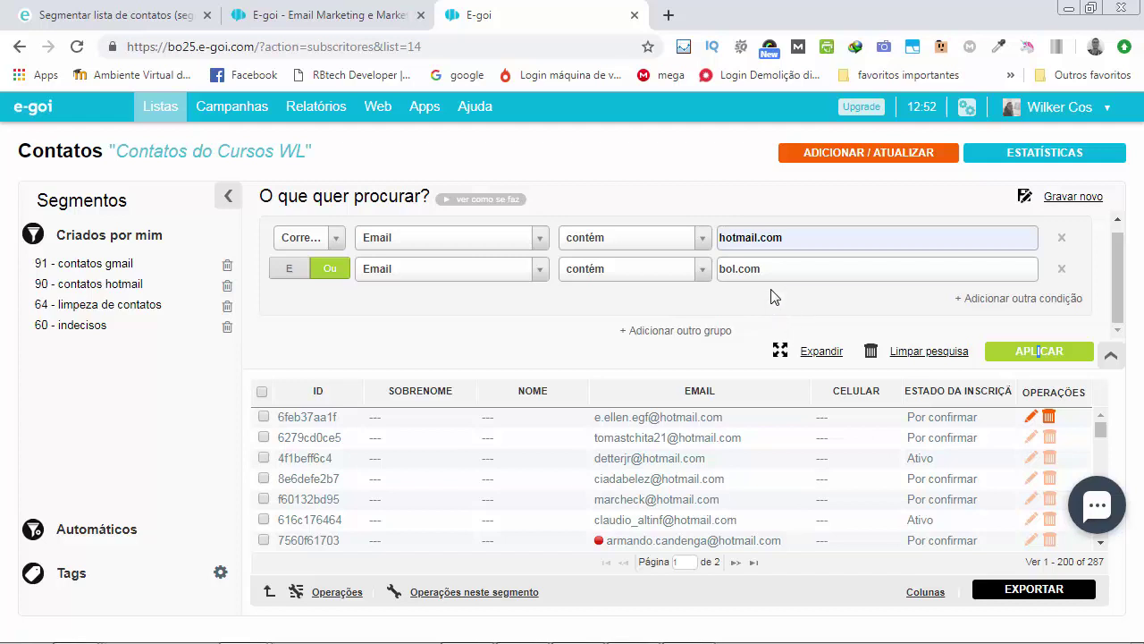
click(329, 267)
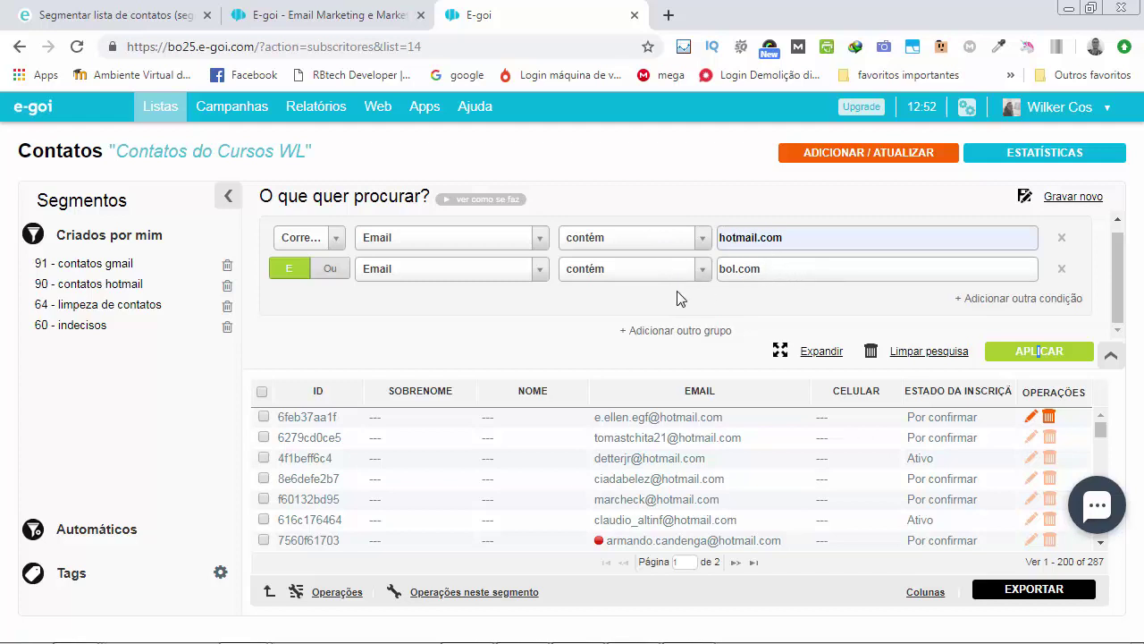
click(328, 270)
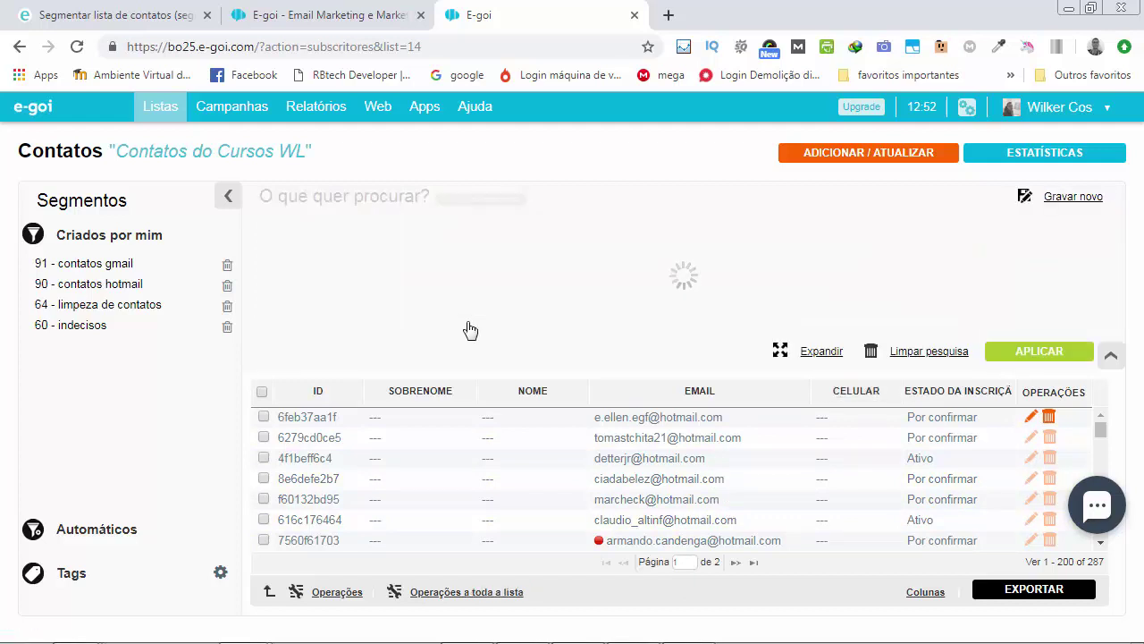
Display the list's tags, switch to the helpdesk article on segmenting contacts and read the section "Aplicar tags aos contatos"
click(79, 572)
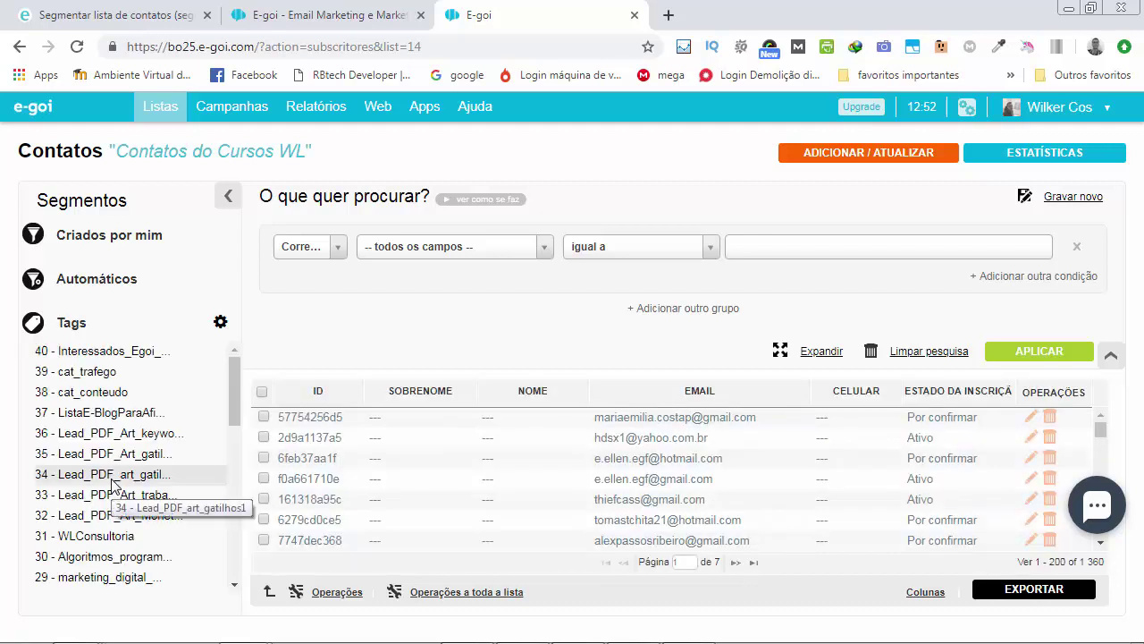
click(107, 12)
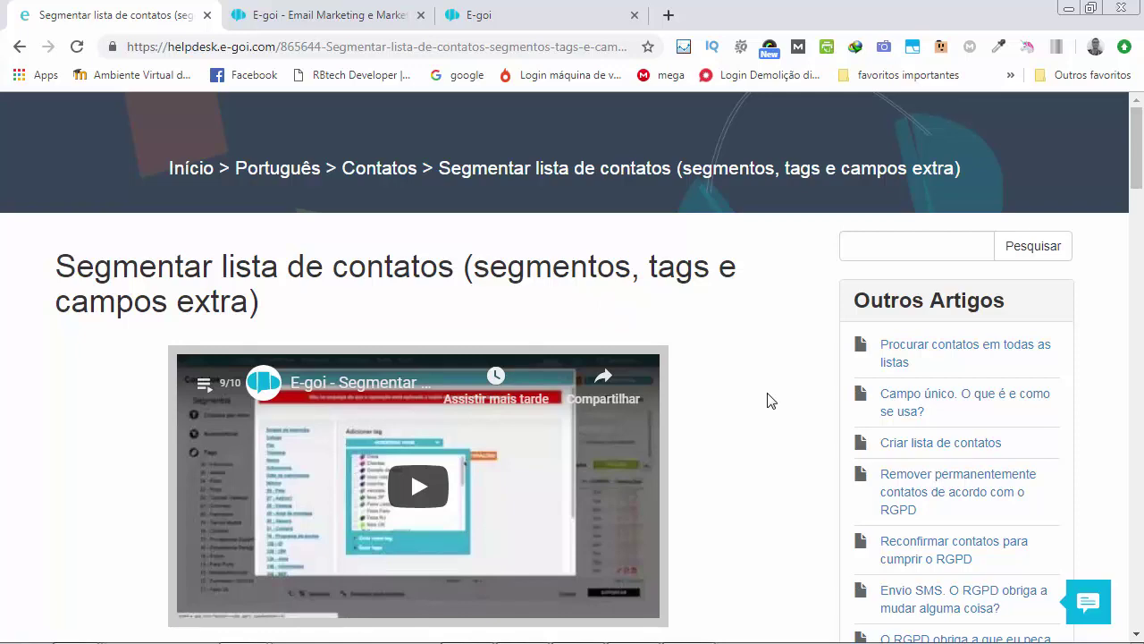
scroll(771, 400, down, 7)
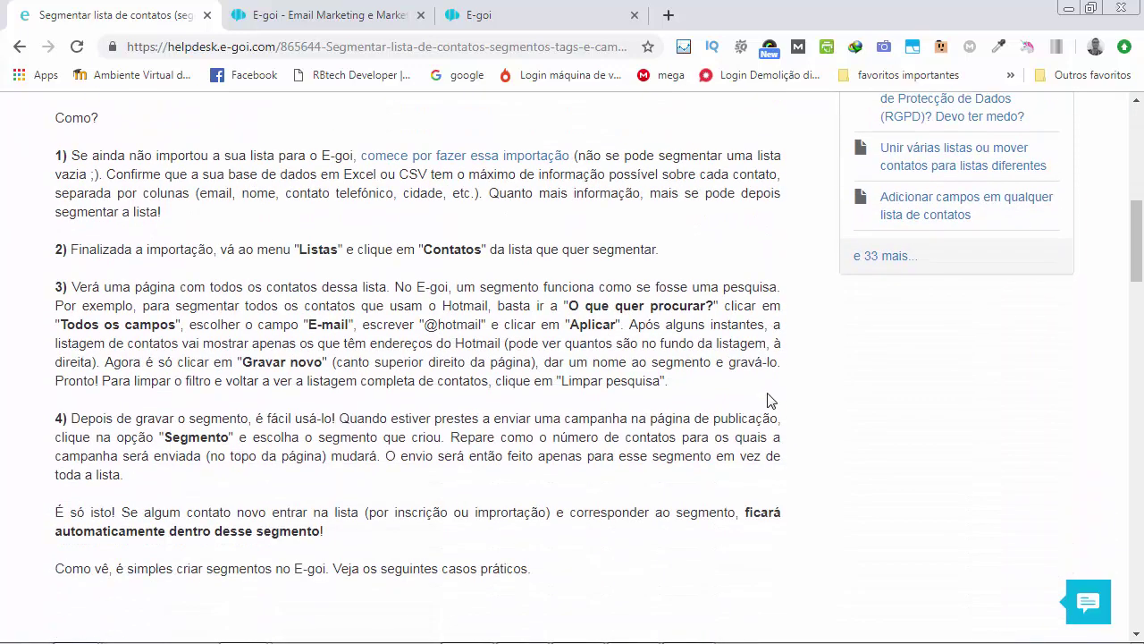
scroll(575, 416, down, 5)
scroll(575, 419, down, 8)
scroll(577, 420, down, 7)
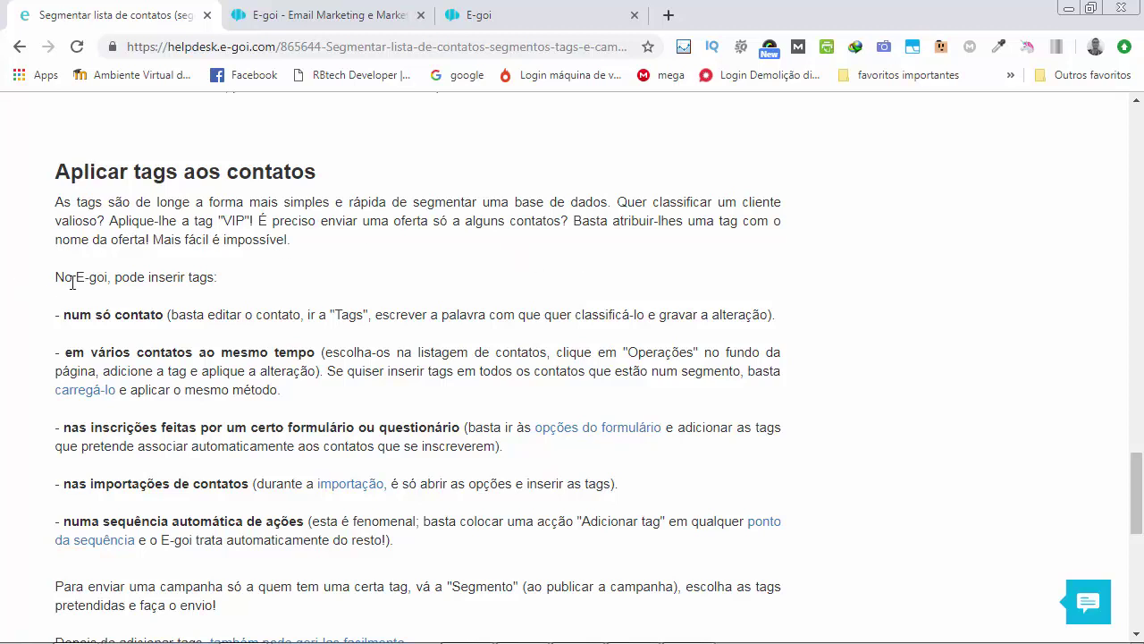
scroll(157, 308, down, 2)
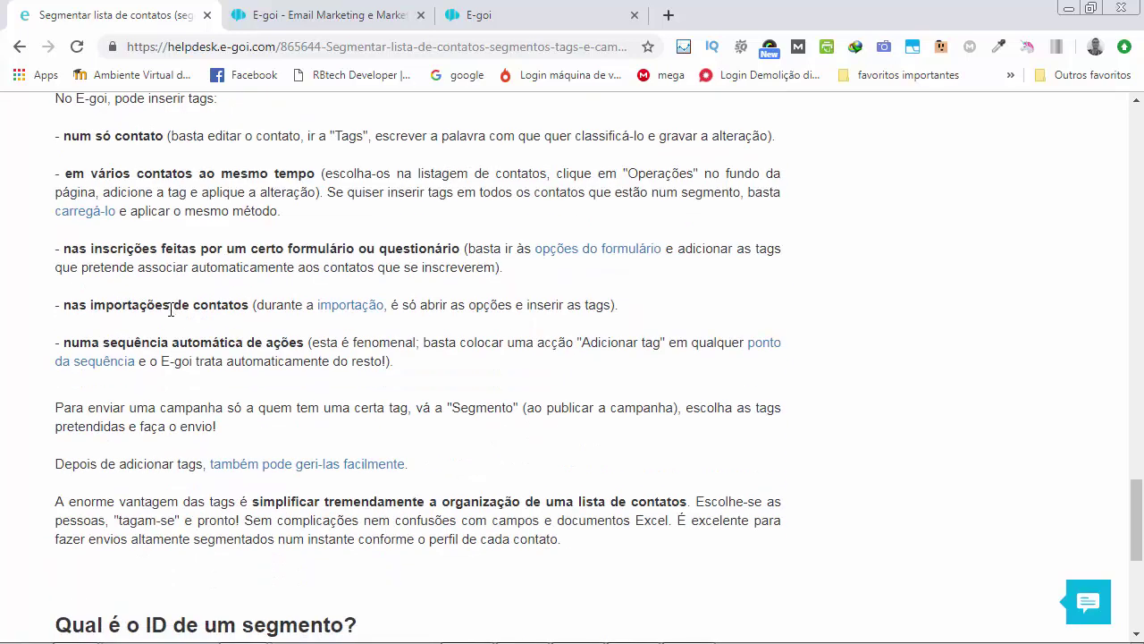
scroll(161, 264, up, 1)
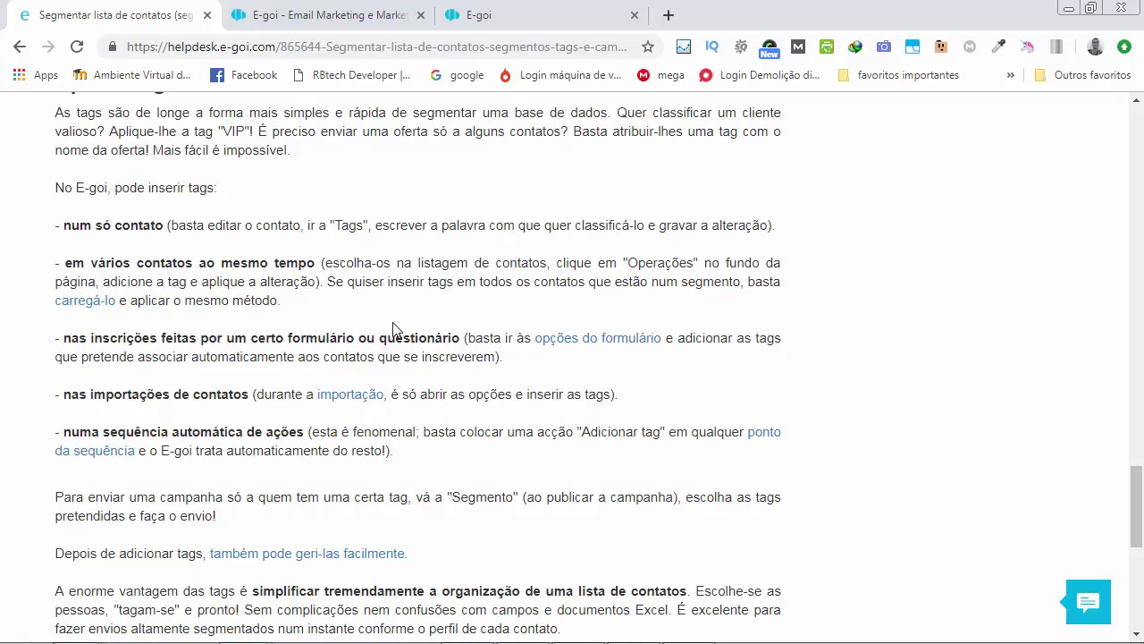
scroll(393, 323, down, 1)
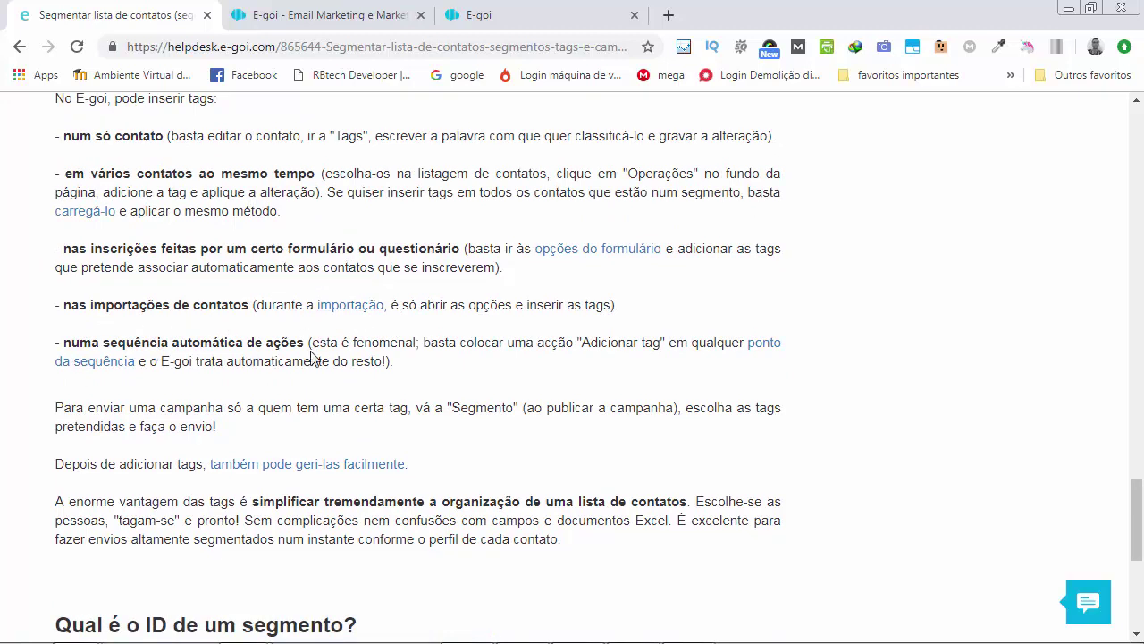
Return to the E-goi contact list, look through all its tags and display the self-created segments
click(482, 15)
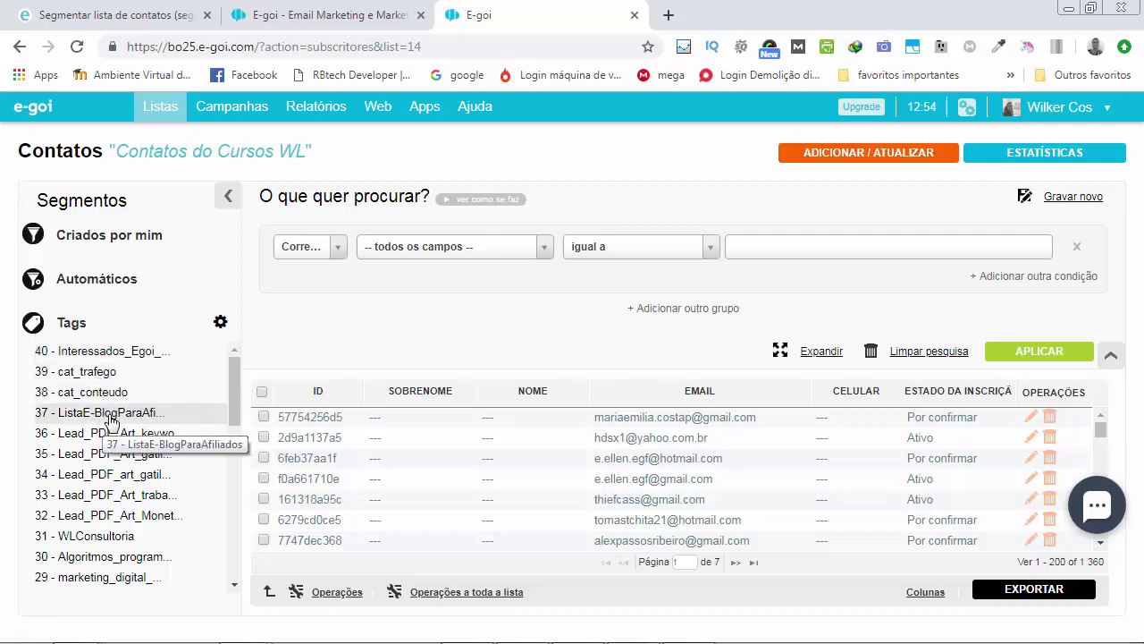
scroll(112, 434, down, 1)
scroll(117, 450, down, 3)
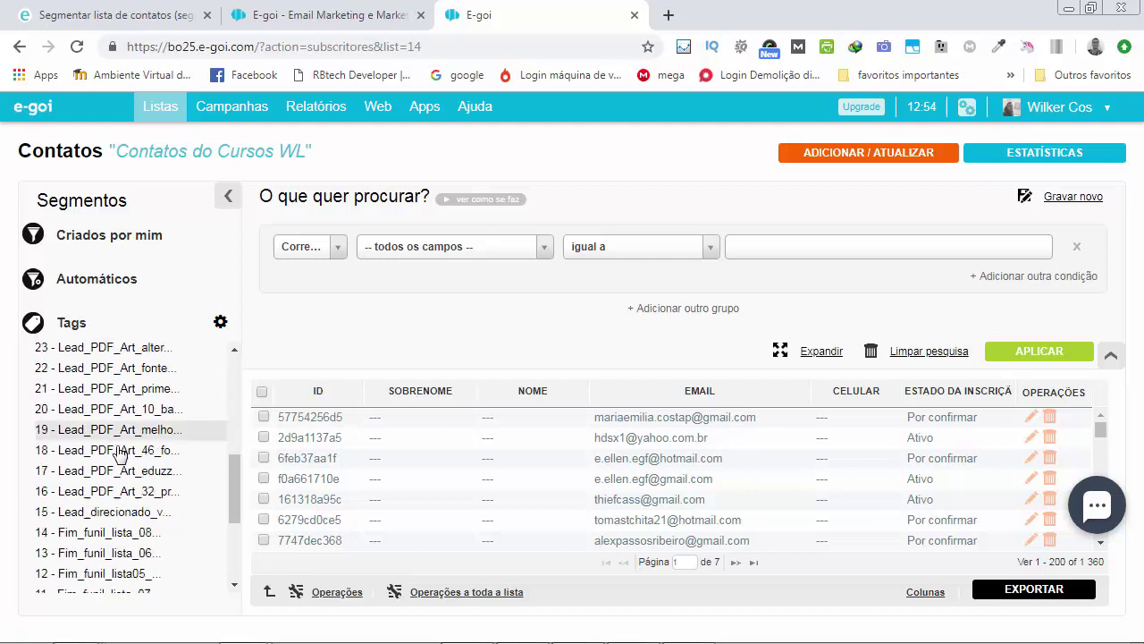
scroll(117, 452, down, 3)
scroll(121, 452, up, 6)
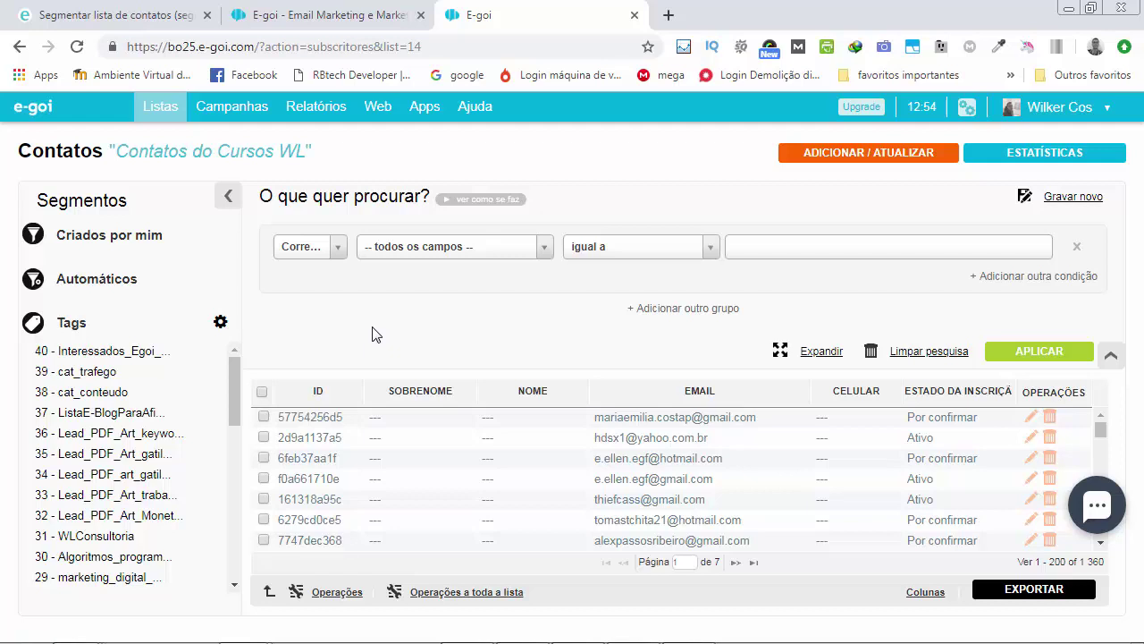
click(121, 234)
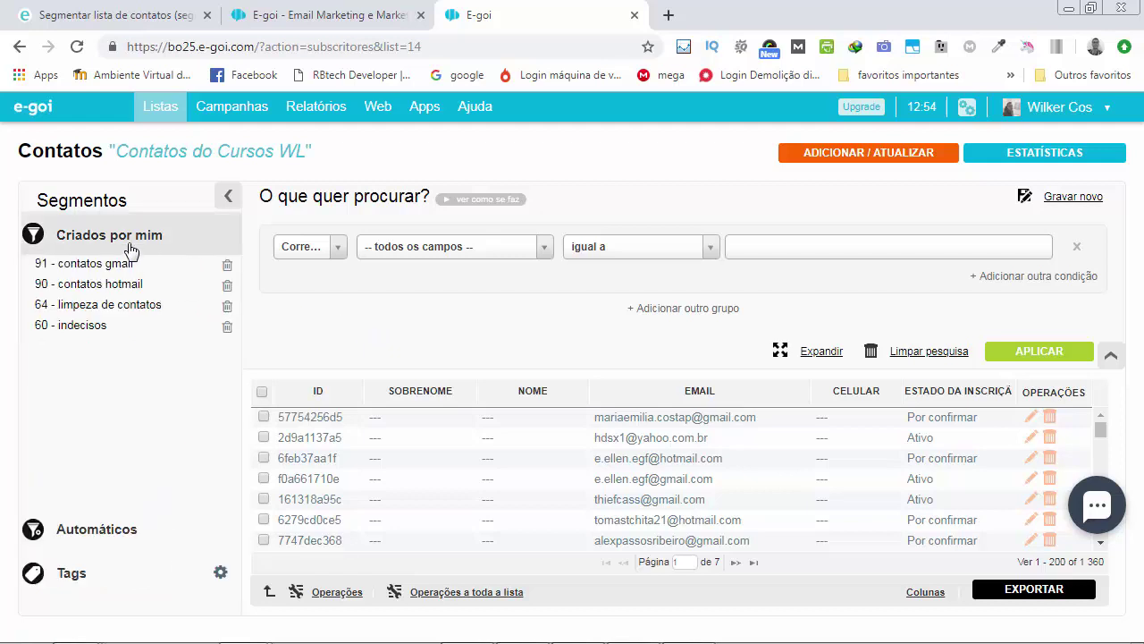
Open the segment "90 - contatos hotmail", start adding a tag to all its contacts and look through the available tags
click(121, 288)
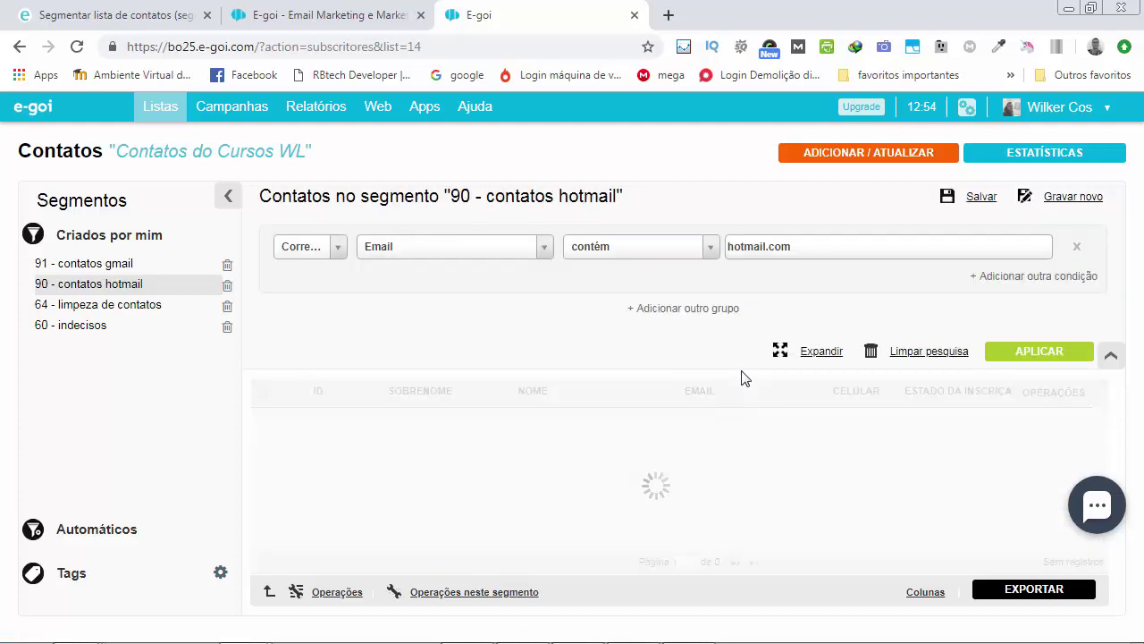
click(485, 591)
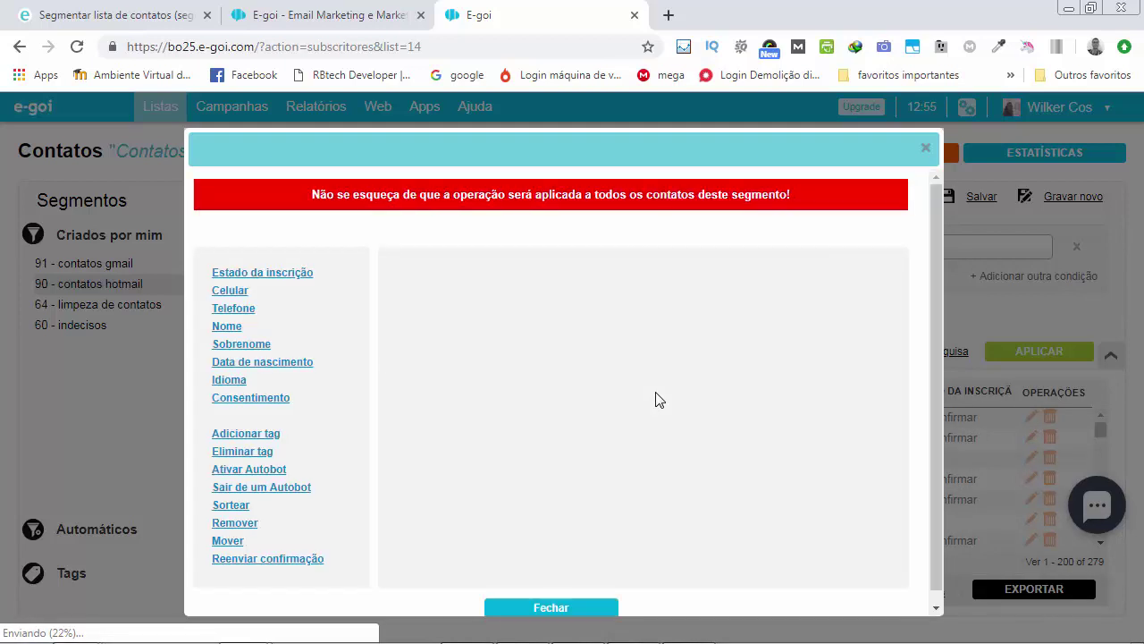
click(264, 435)
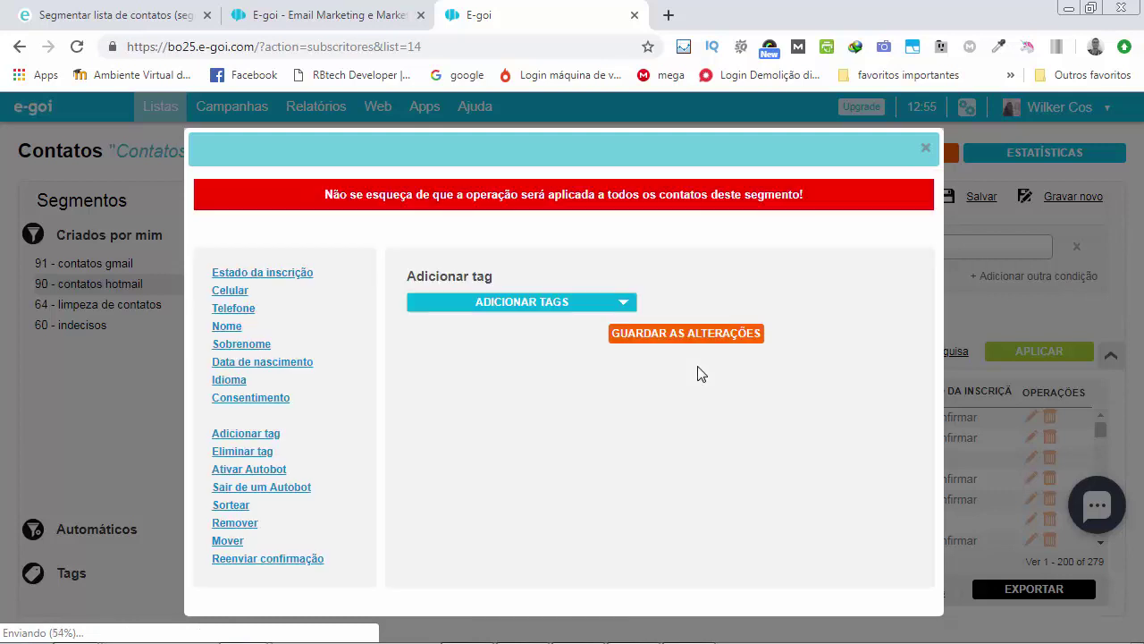
click(617, 306)
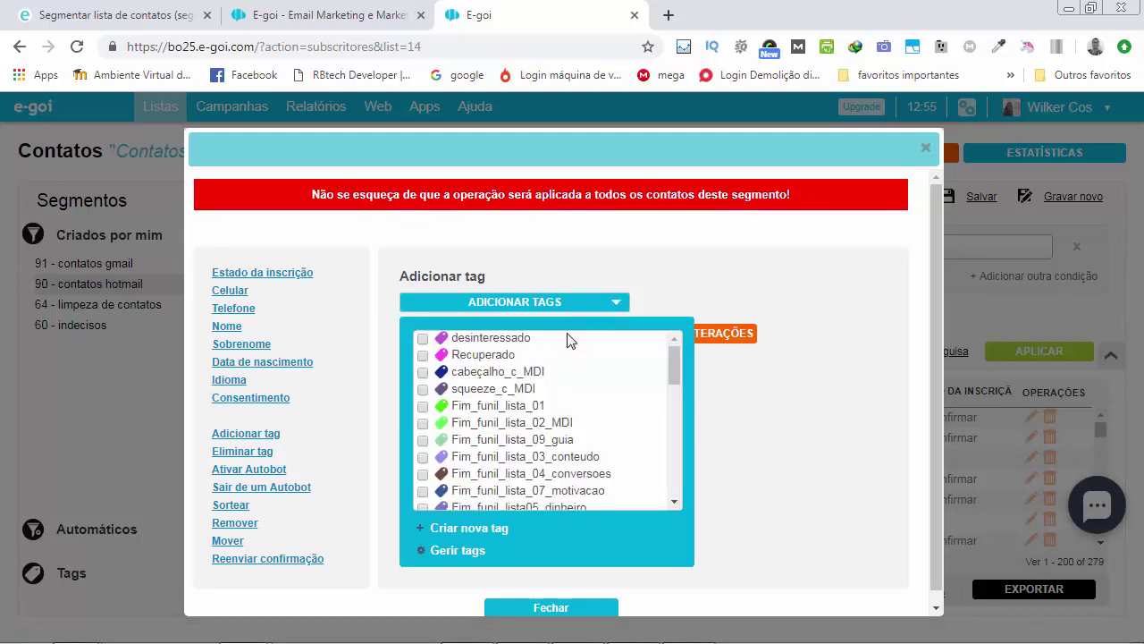
scroll(536, 413, down, 1)
scroll(539, 414, down, 3)
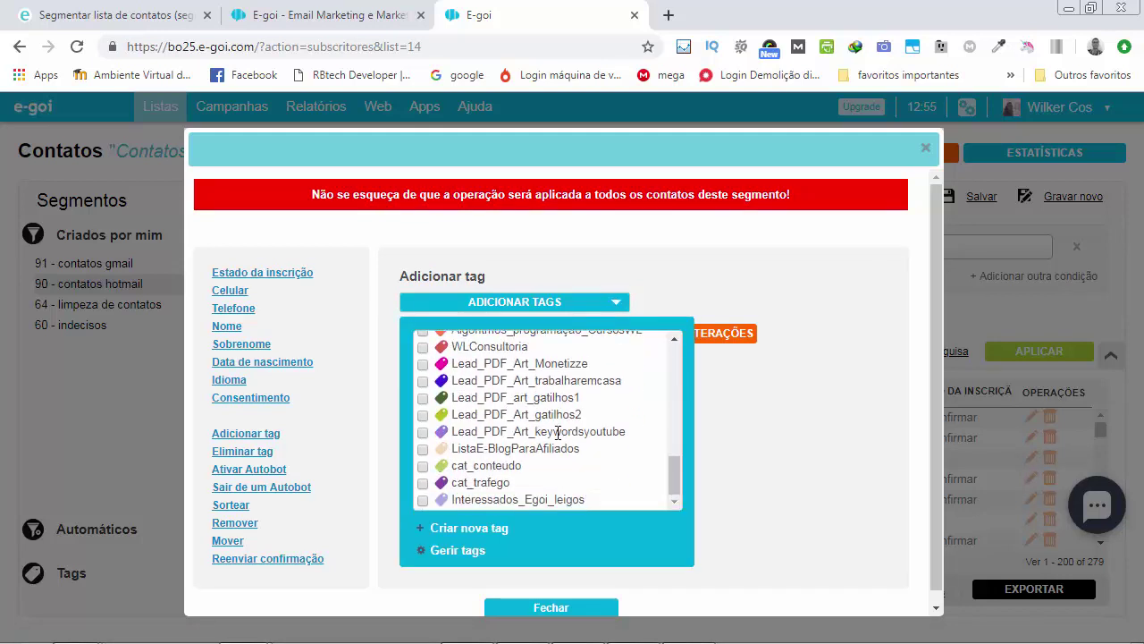
scroll(567, 446, up, 4)
Create the tag "chotmail", apply it to every contact in the hotmail segment and close the segment operations
click(492, 527)
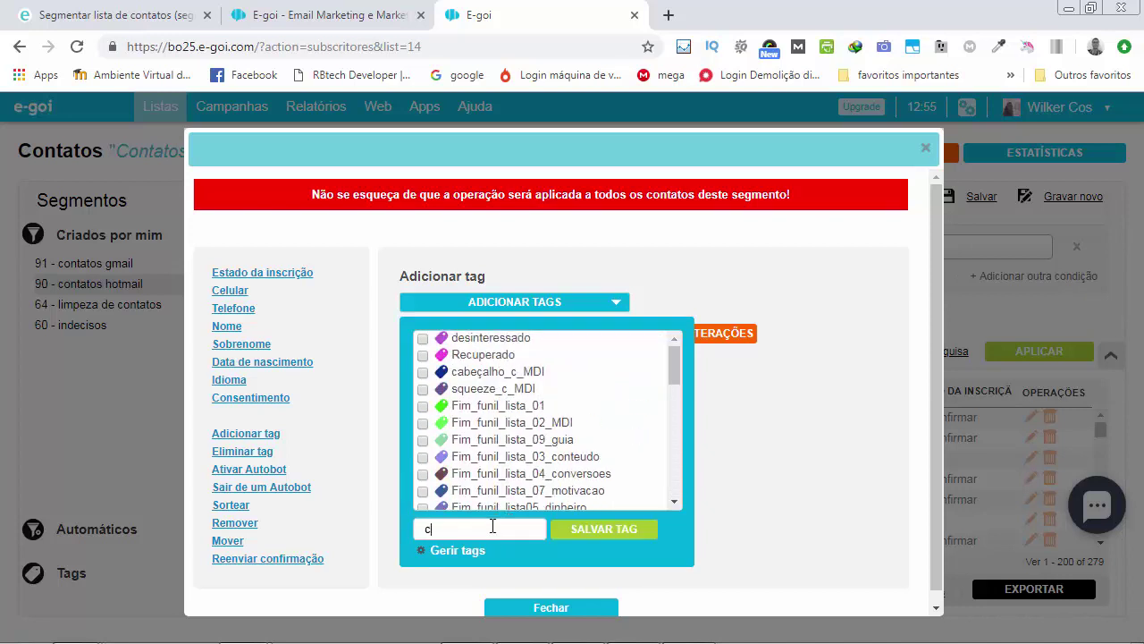
text(chotmail)
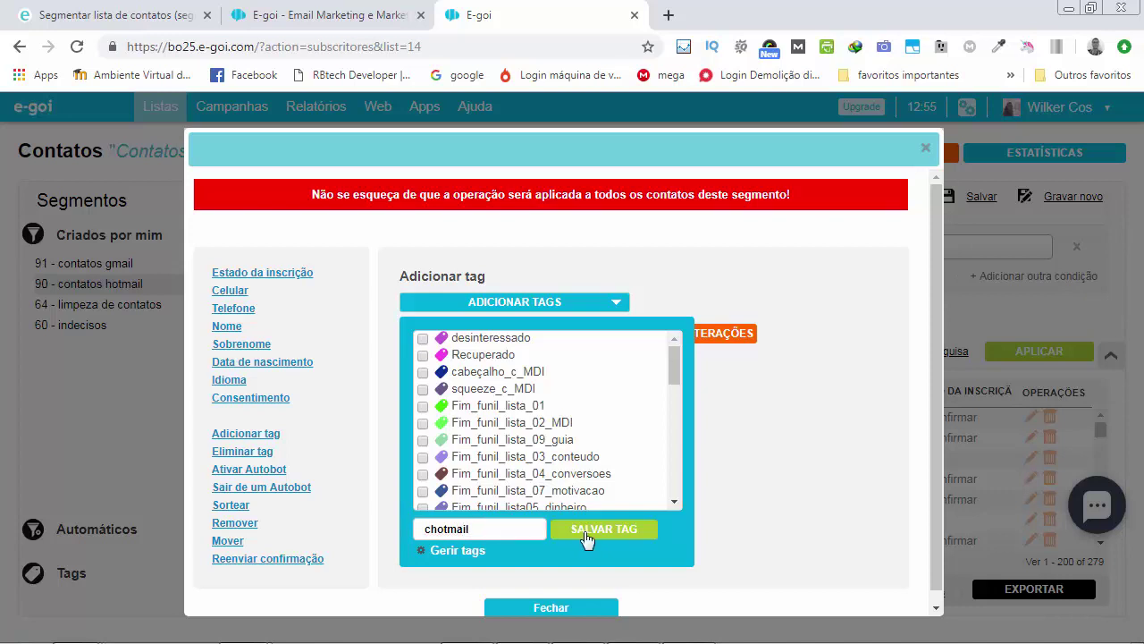
click(587, 532)
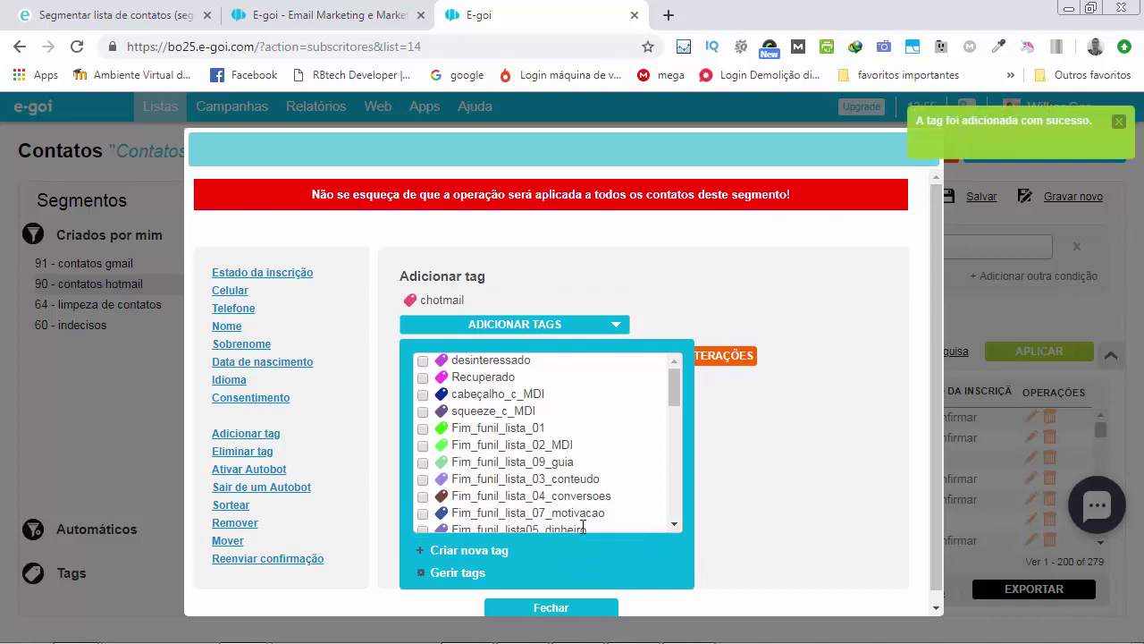
scroll(594, 447, down, 10)
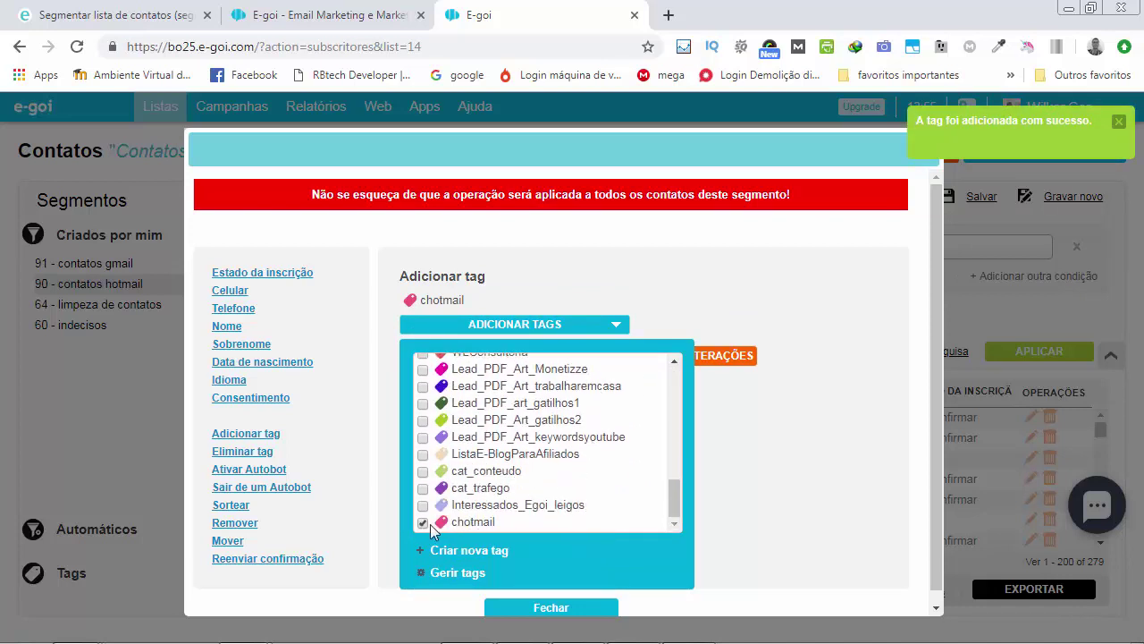
click(738, 447)
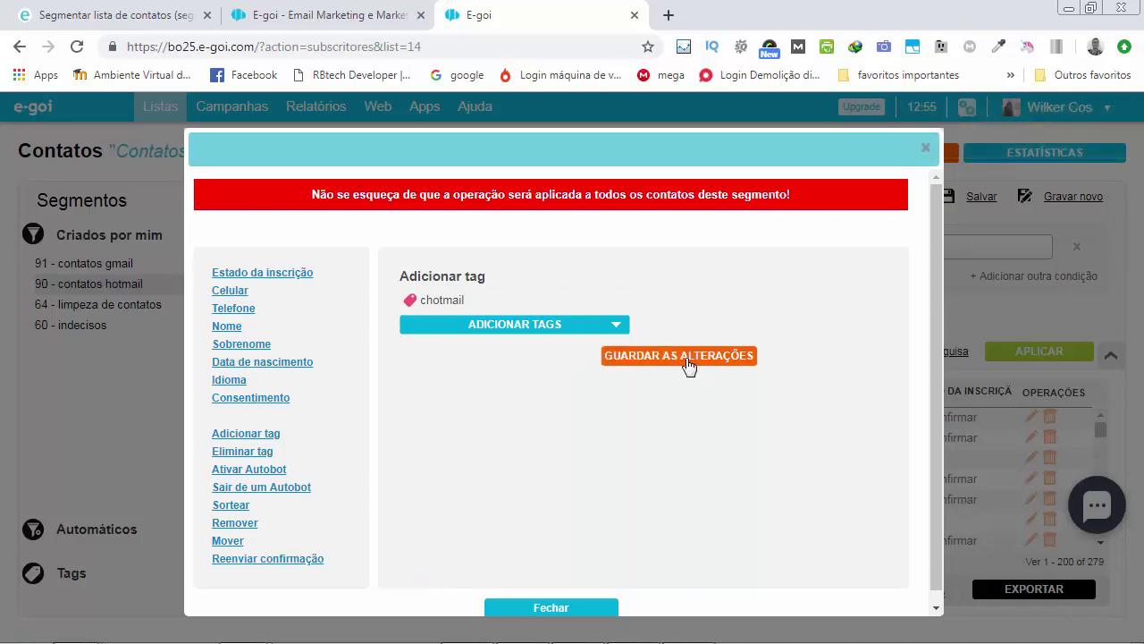
click(687, 358)
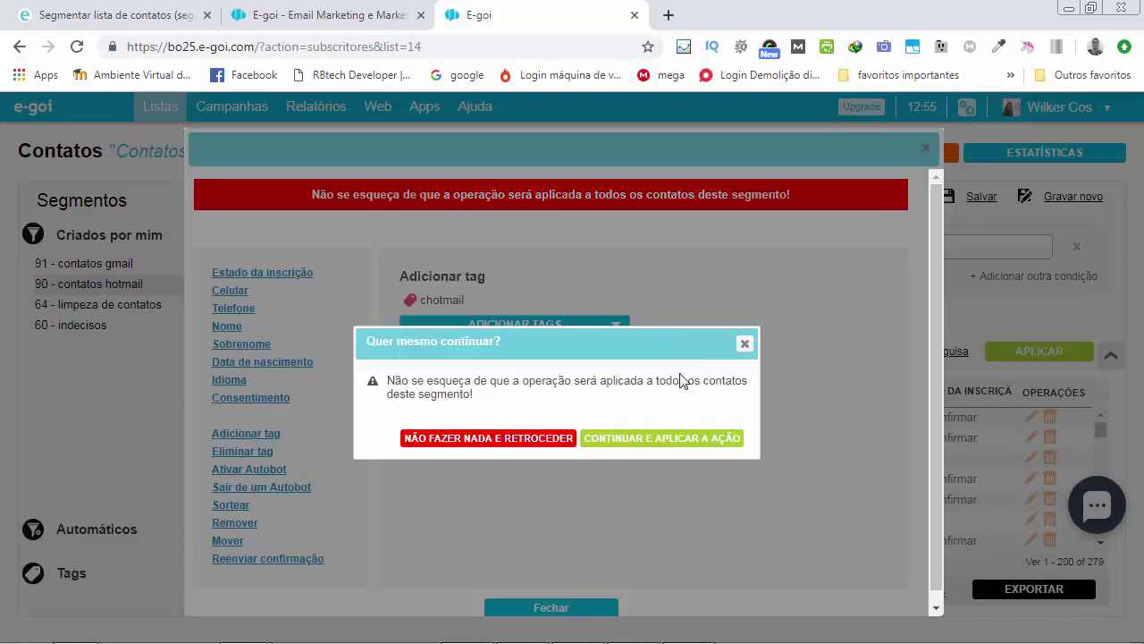
click(681, 443)
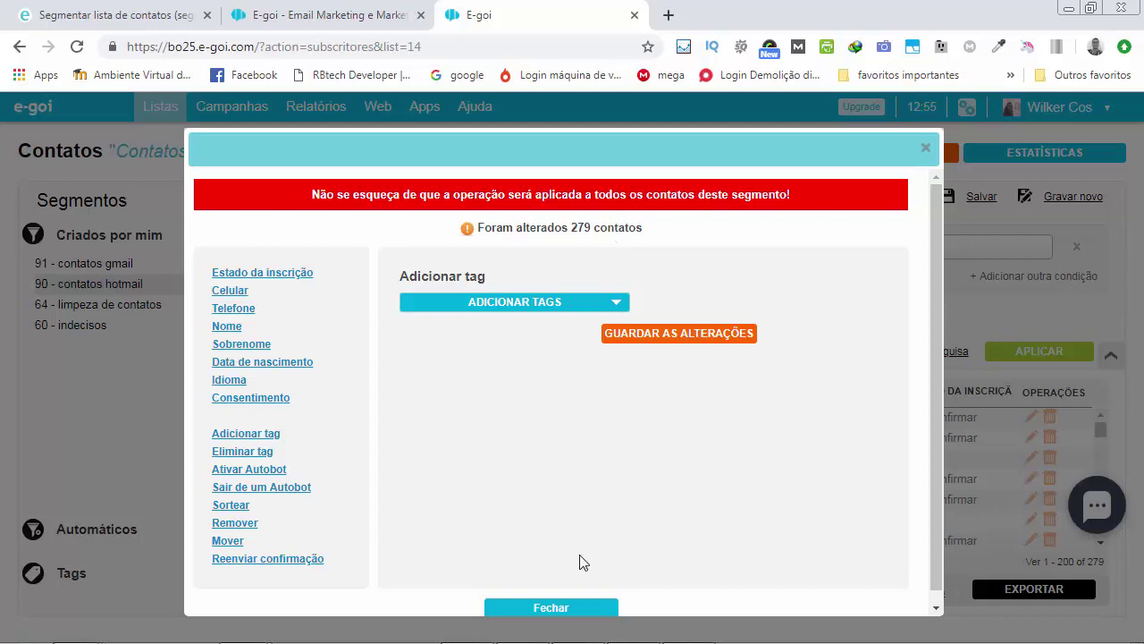
click(581, 608)
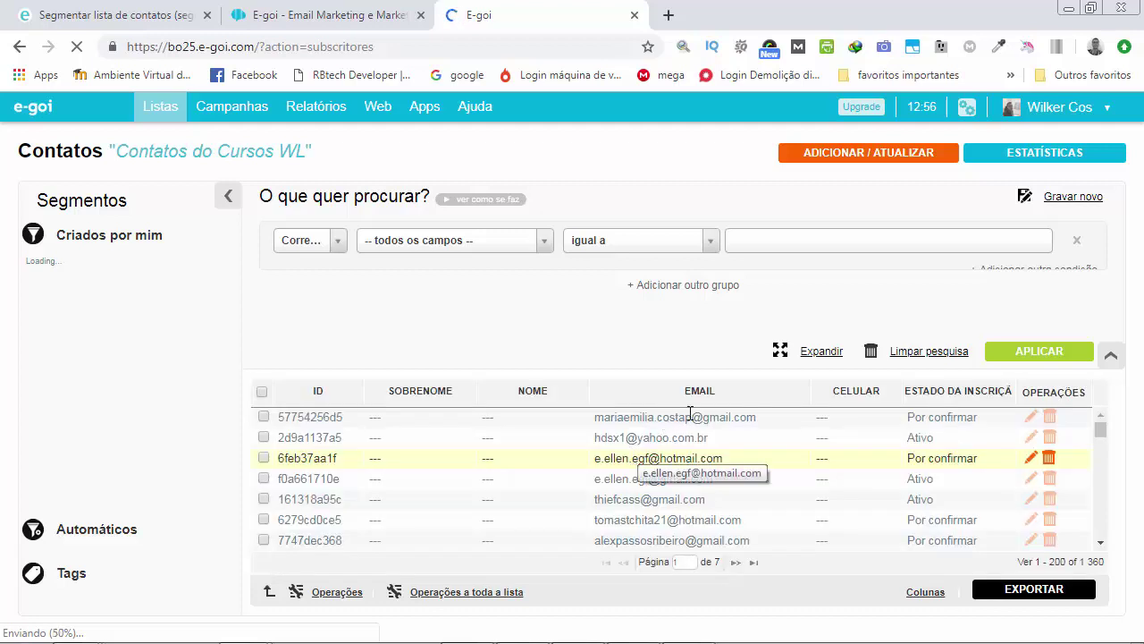
Remove the Sobrenome, Celular and Nome columns from the contact table and add the Aberturas and Tags columns
click(925, 592)
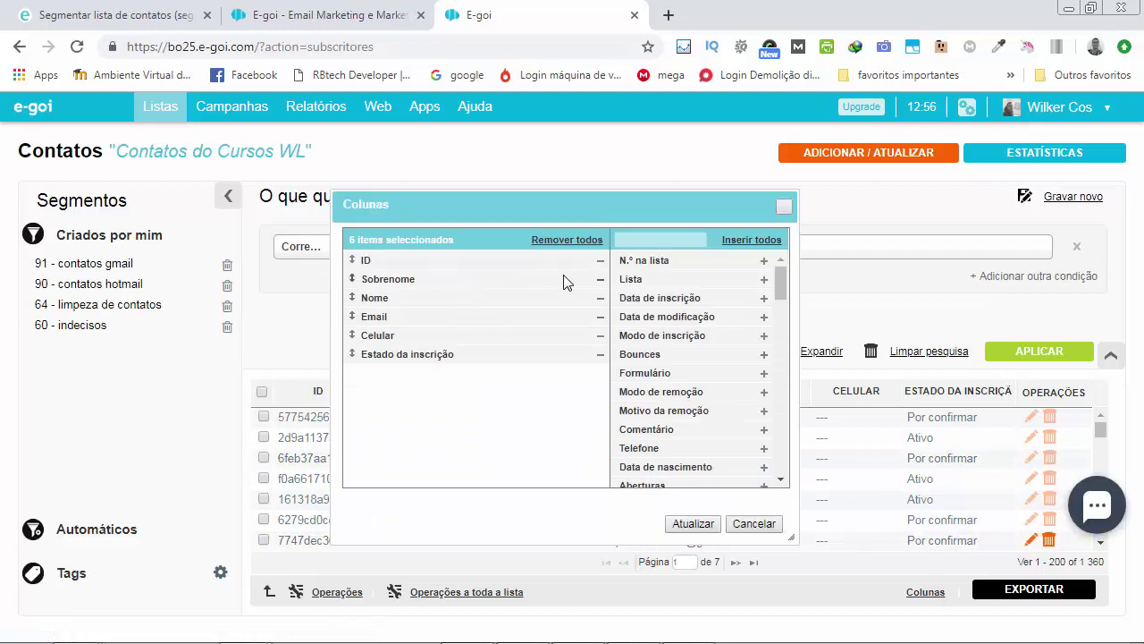
click(600, 279)
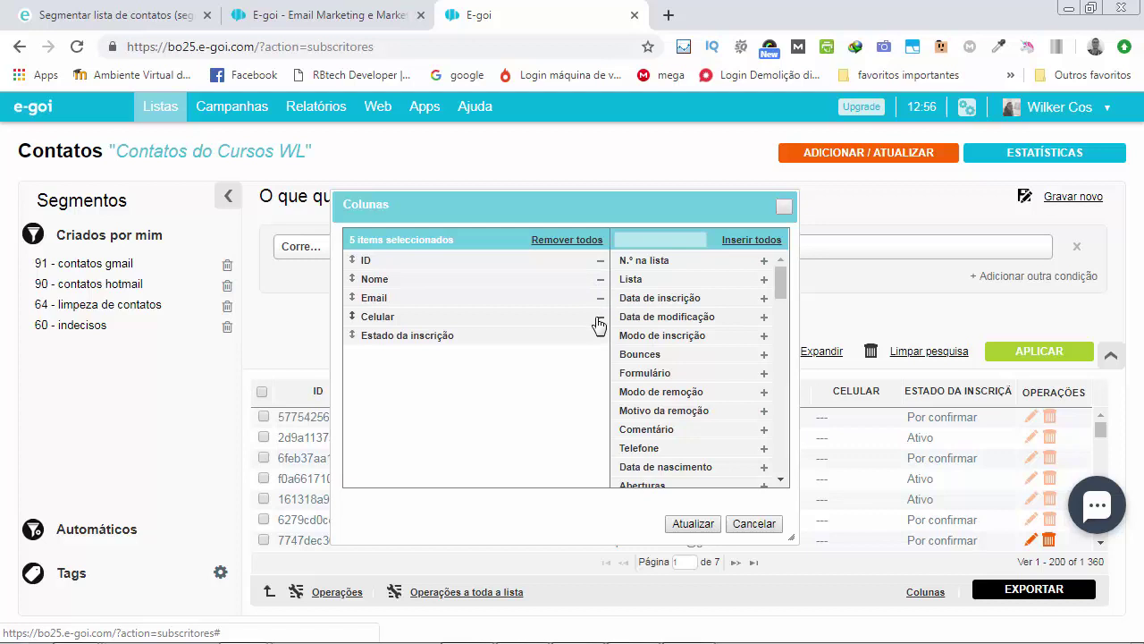
click(600, 317)
click(601, 284)
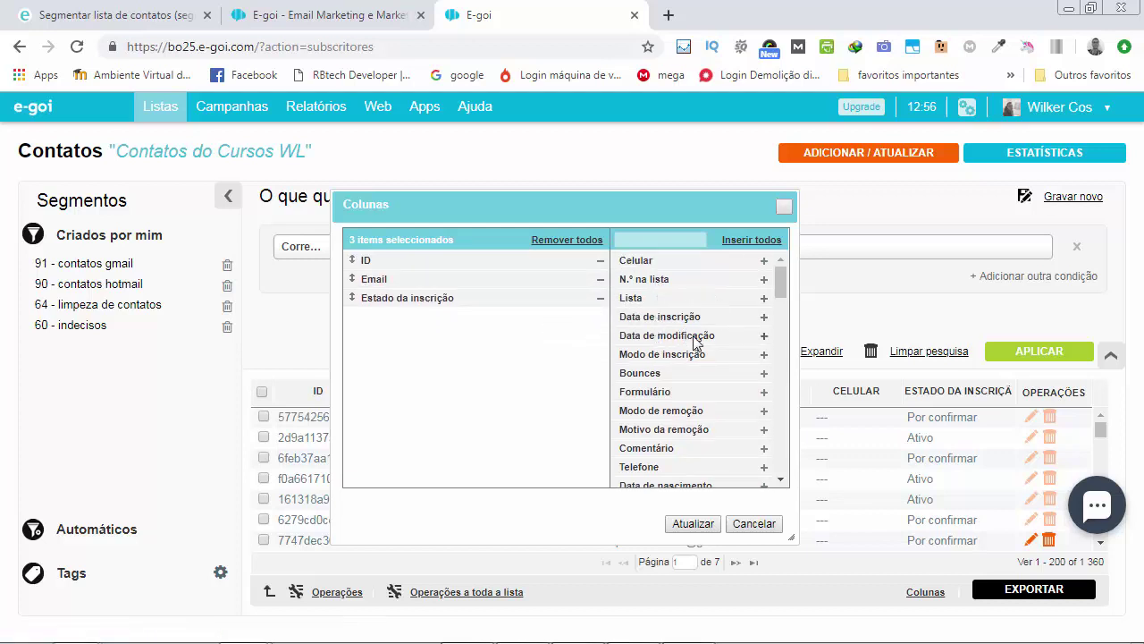
scroll(694, 343, down, 5)
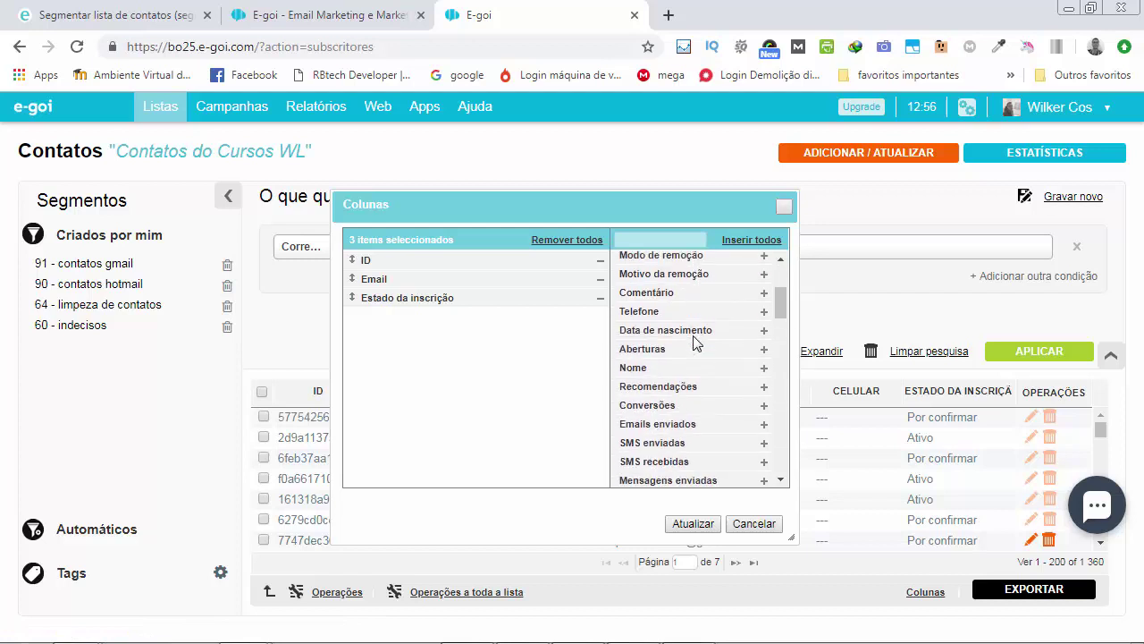
drag(696, 337, 458, 312)
scroll(704, 358, down, 10)
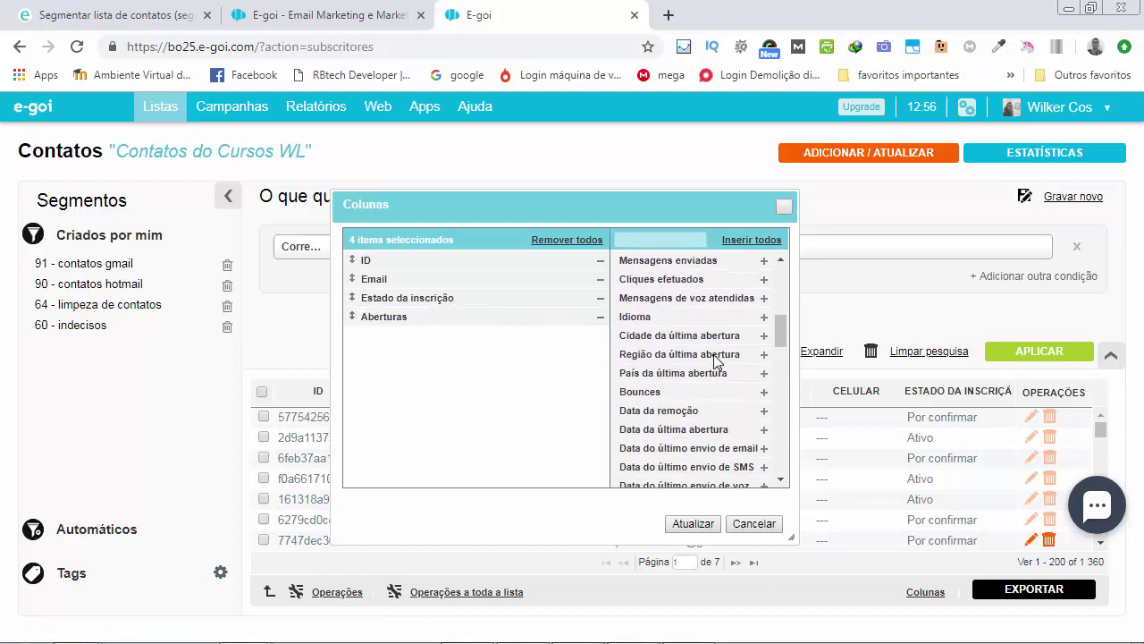
drag(670, 401, 404, 339)
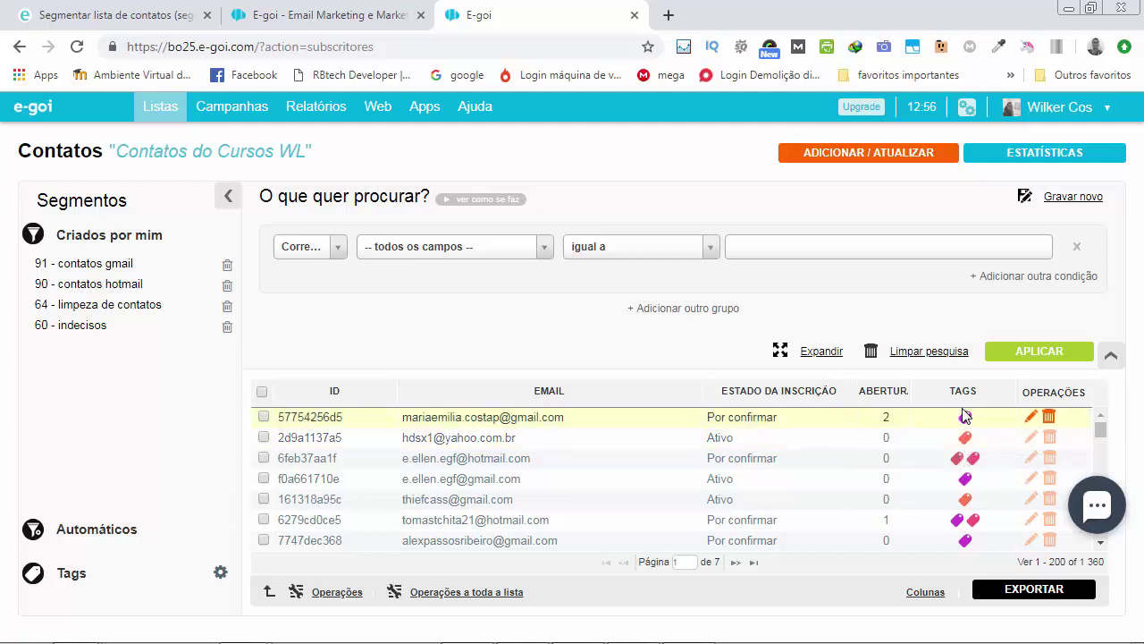
Look through the Tags column of the contacts, comparing the tags on hotmail.com addresses with those on other addresses
mouse_move(960, 458)
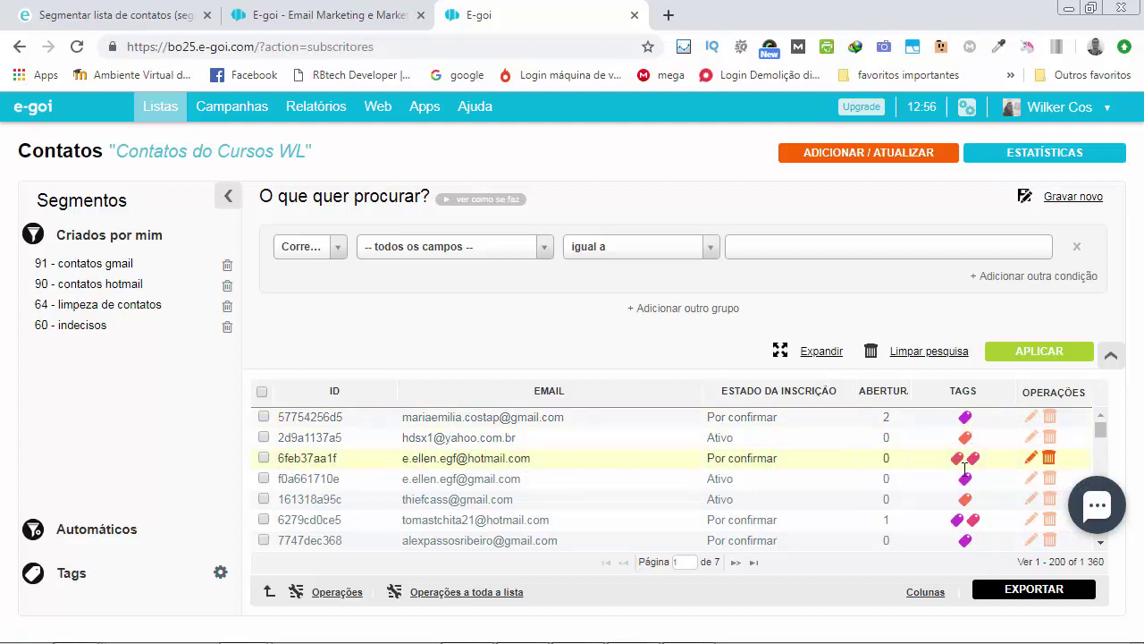
scroll(973, 433, down, 8)
scroll(964, 477, down, 5)
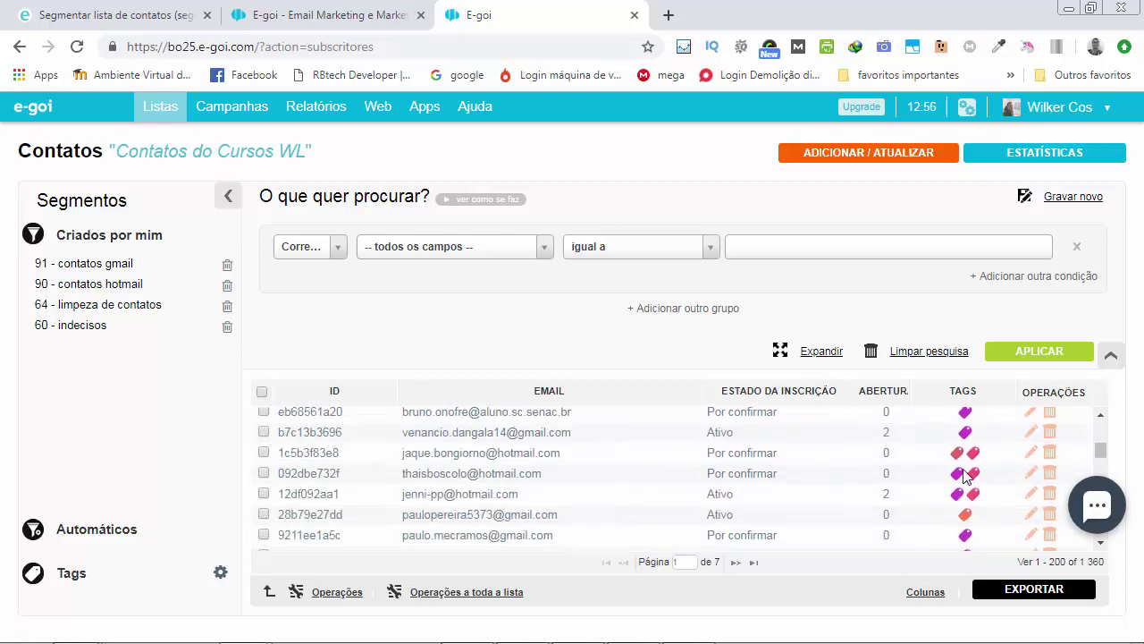
scroll(963, 477, up, 8)
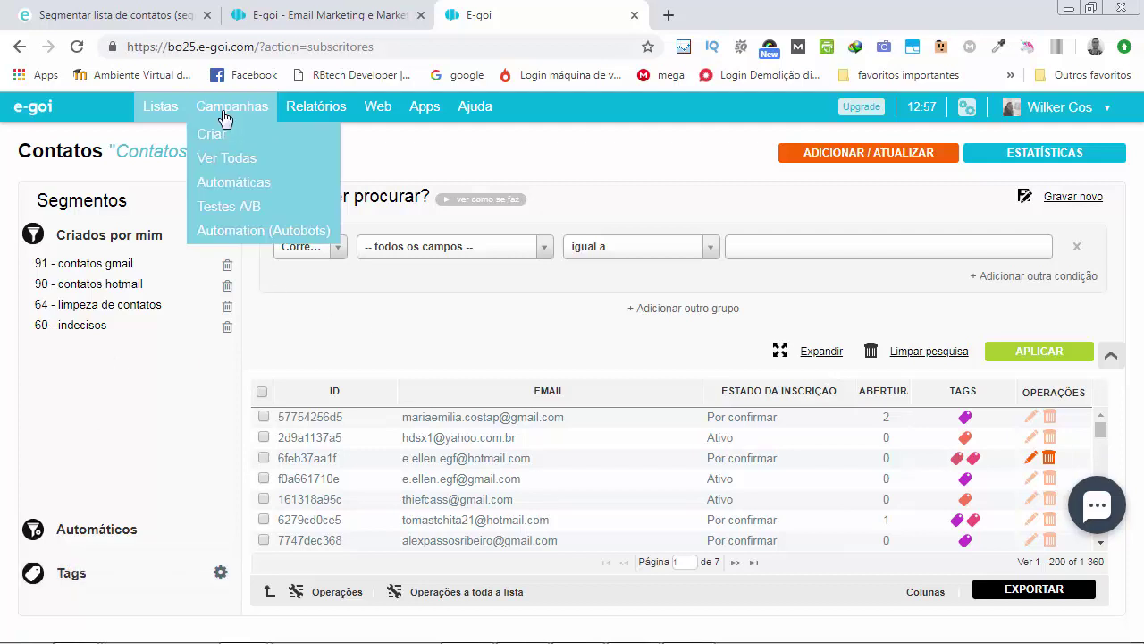
Display all campaigns and duplicate "1966 - divulgando tabela periódica" for the list "Contatos do Cursos WL"
click(243, 156)
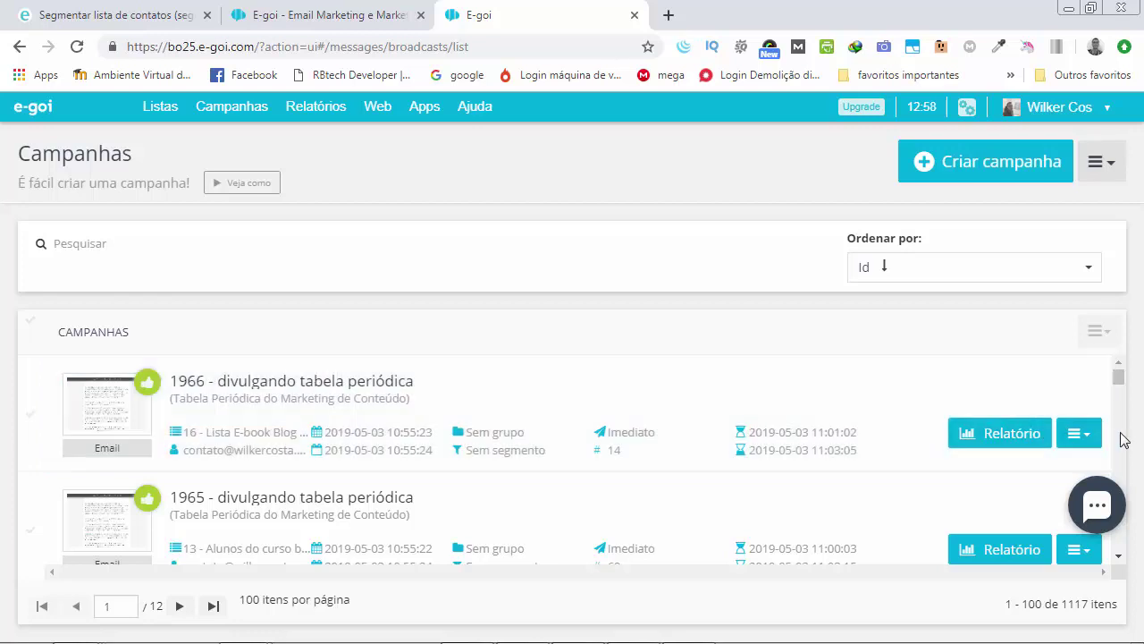
click(1079, 433)
click(1003, 562)
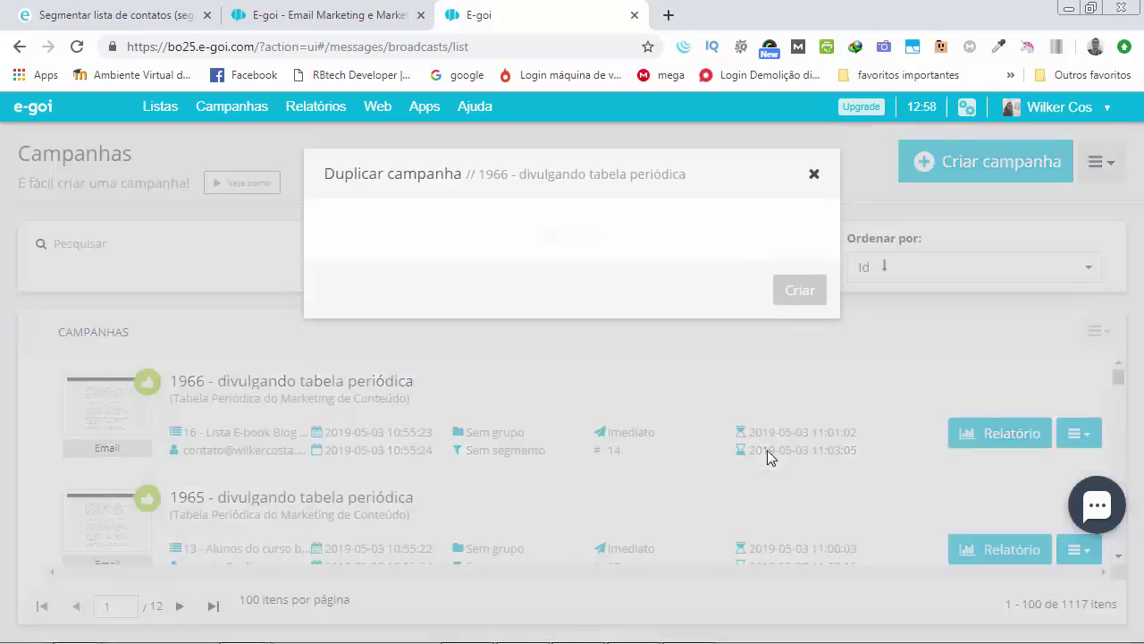
click(515, 258)
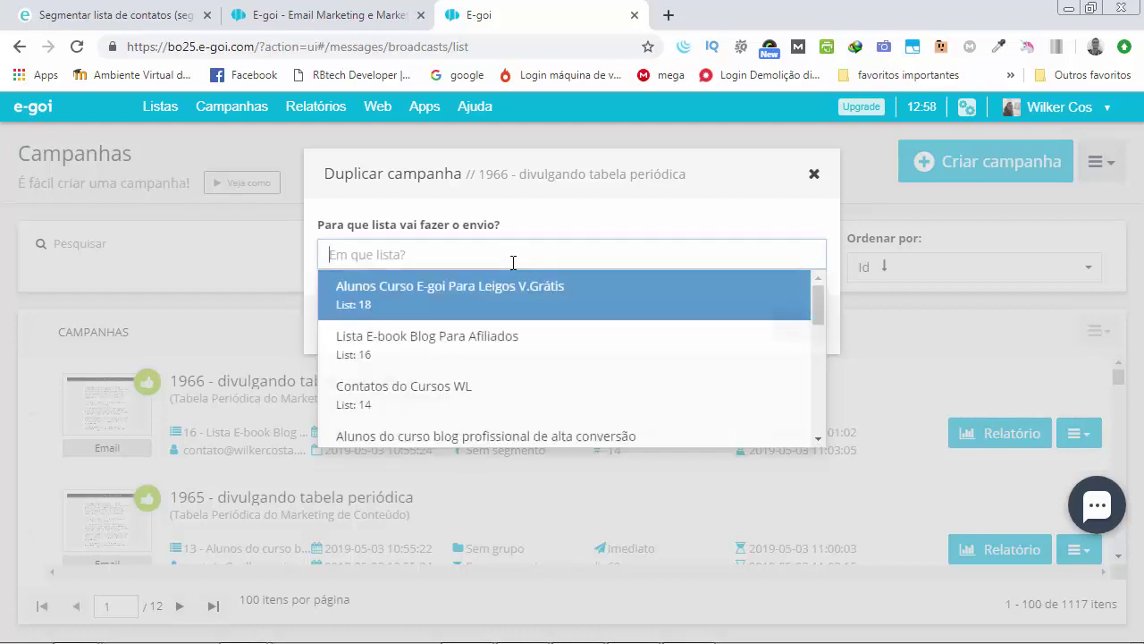
click(455, 387)
click(785, 332)
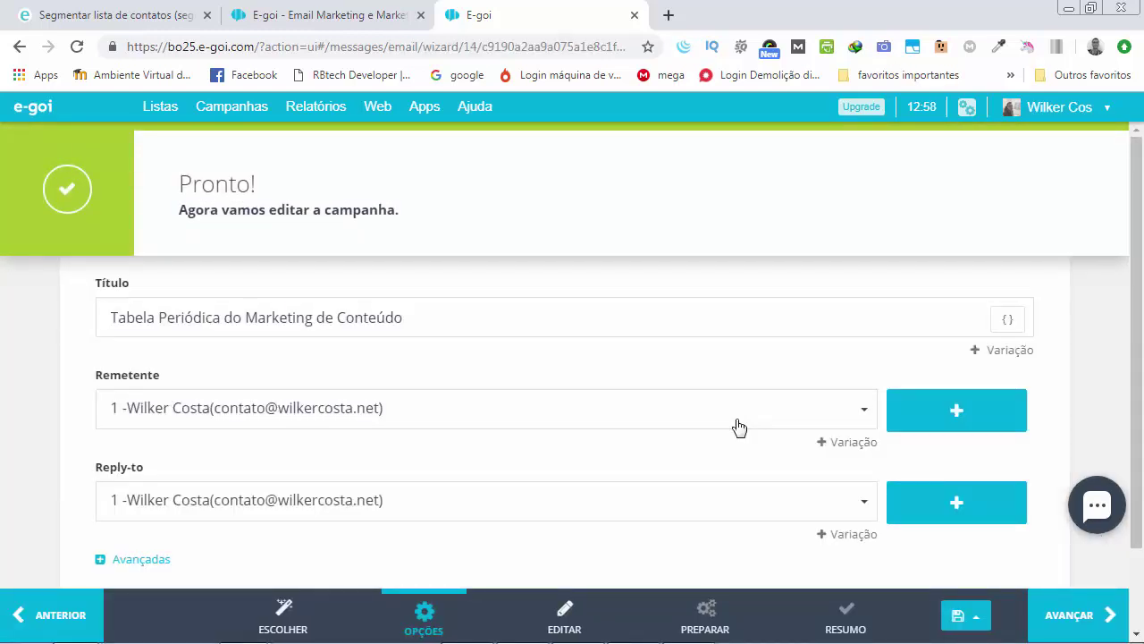
Advance the duplicated campaign past its options to the editing stage and review the whole email message
scroll(738, 426, down, 1)
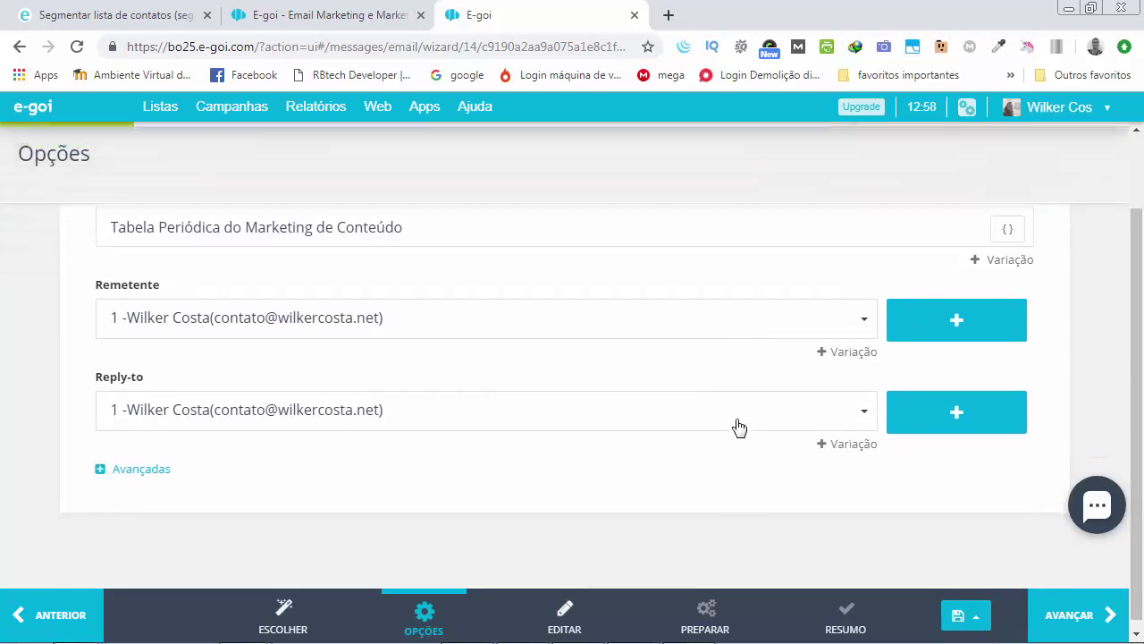
click(1039, 592)
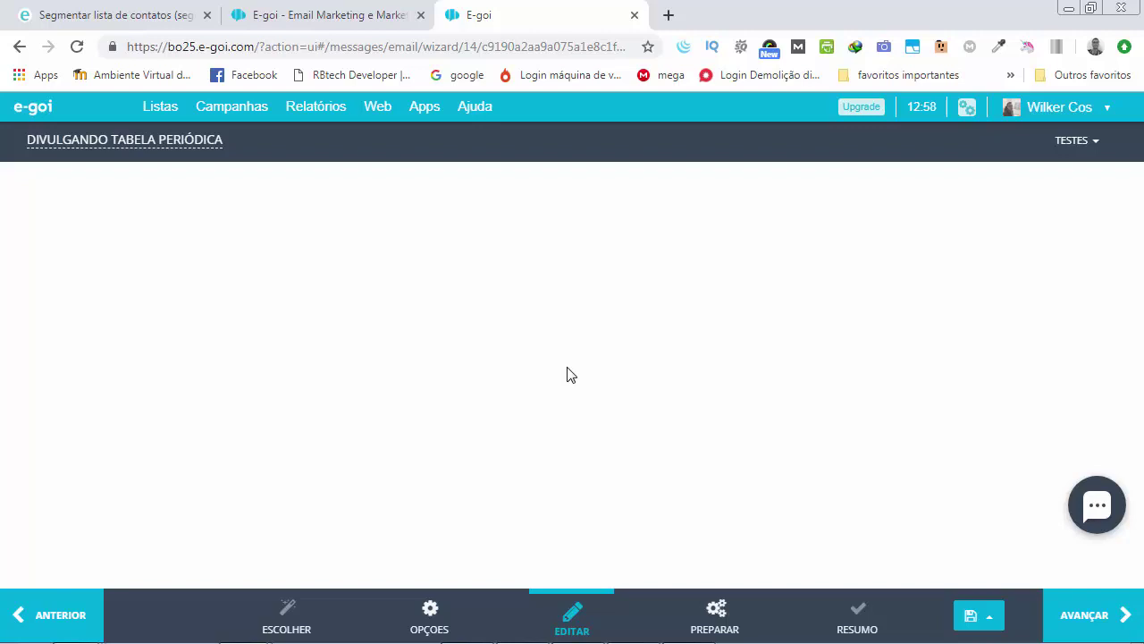
scroll(785, 357, down, 3)
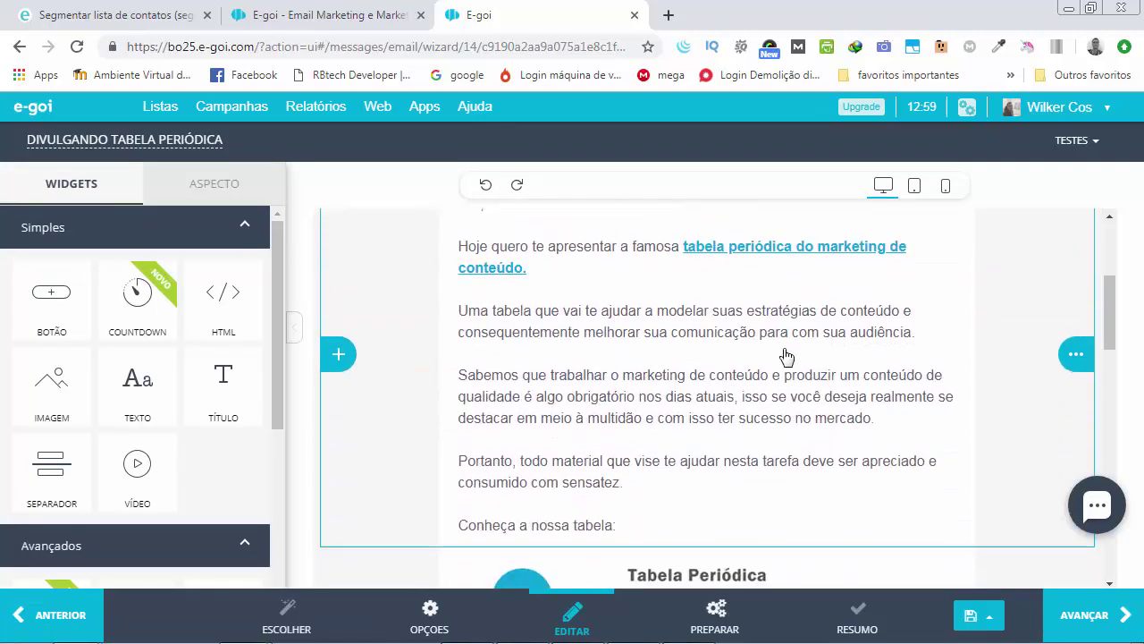
scroll(785, 358, down, 4)
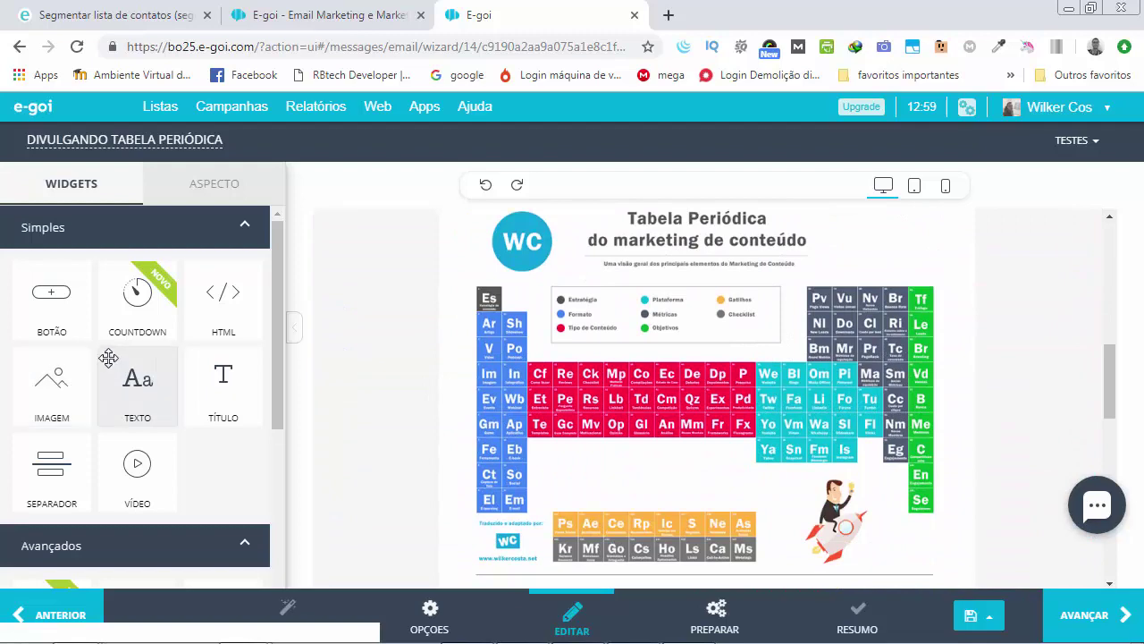
scroll(774, 367, down, 3)
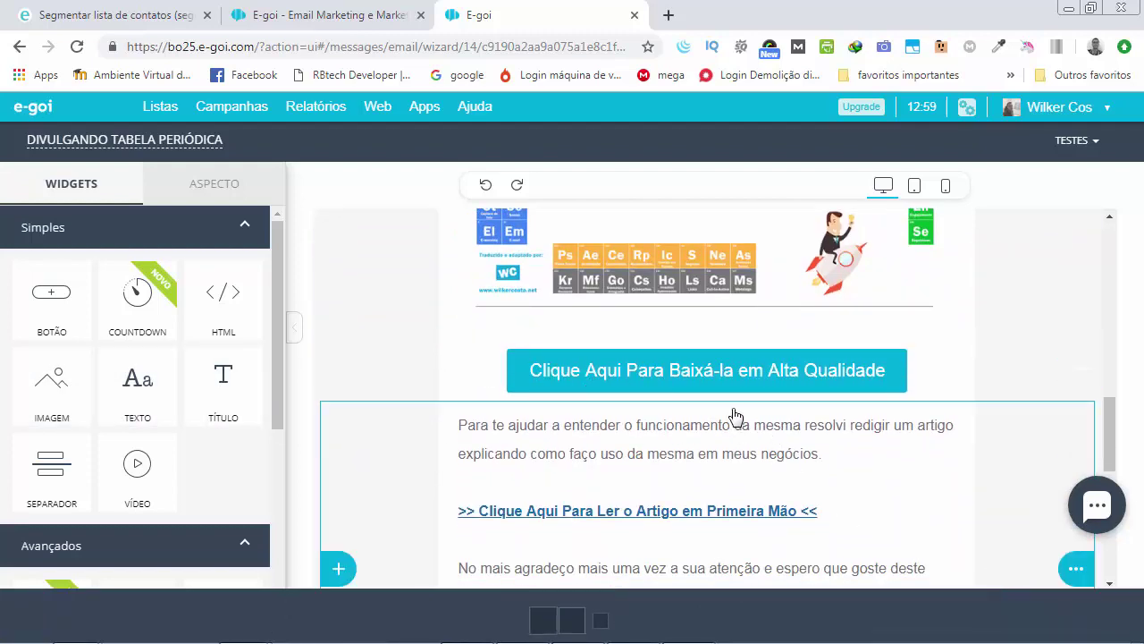
scroll(740, 429, down, 1)
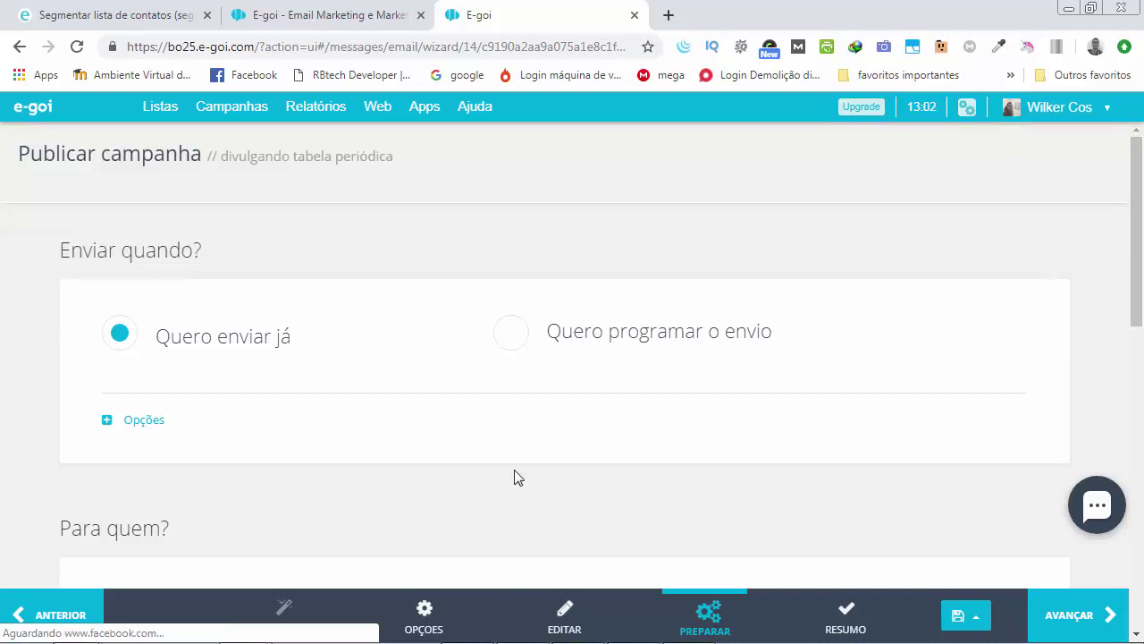
Remove every recipient list from the campaign except "14 - Contatos do Cursos WL"
scroll(513, 475, down, 3)
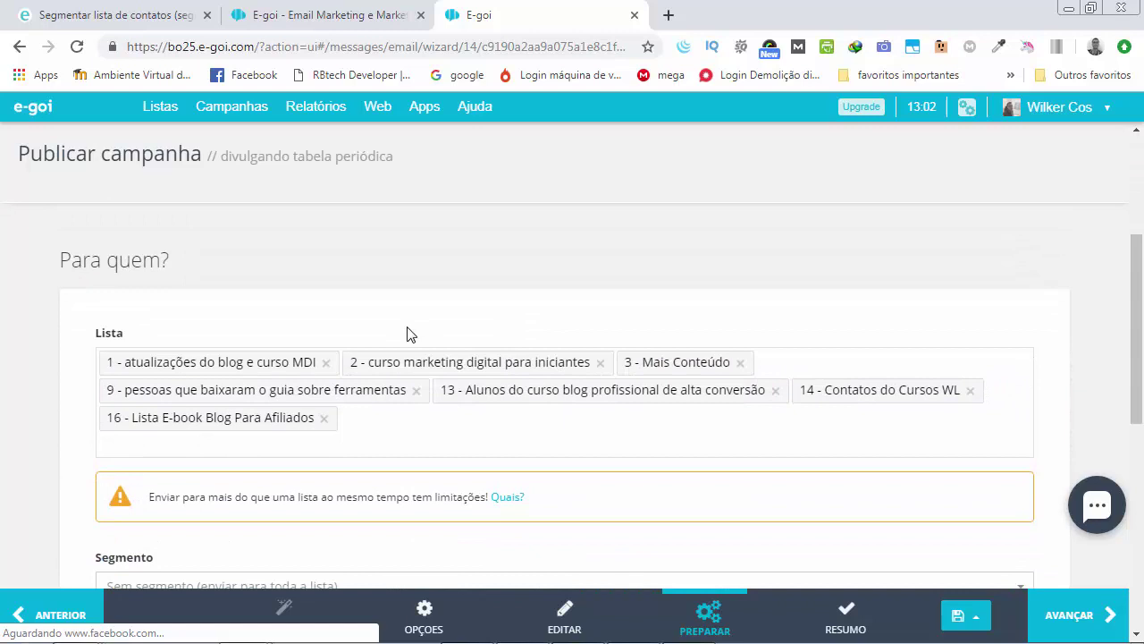
scroll(411, 334, down, 1)
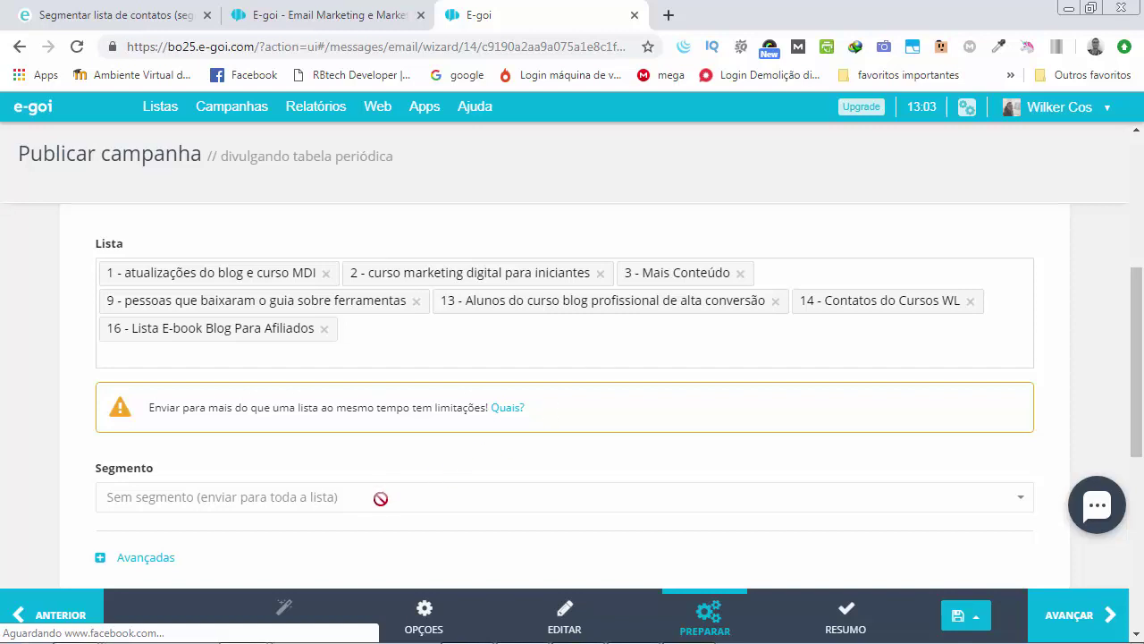
click(325, 273)
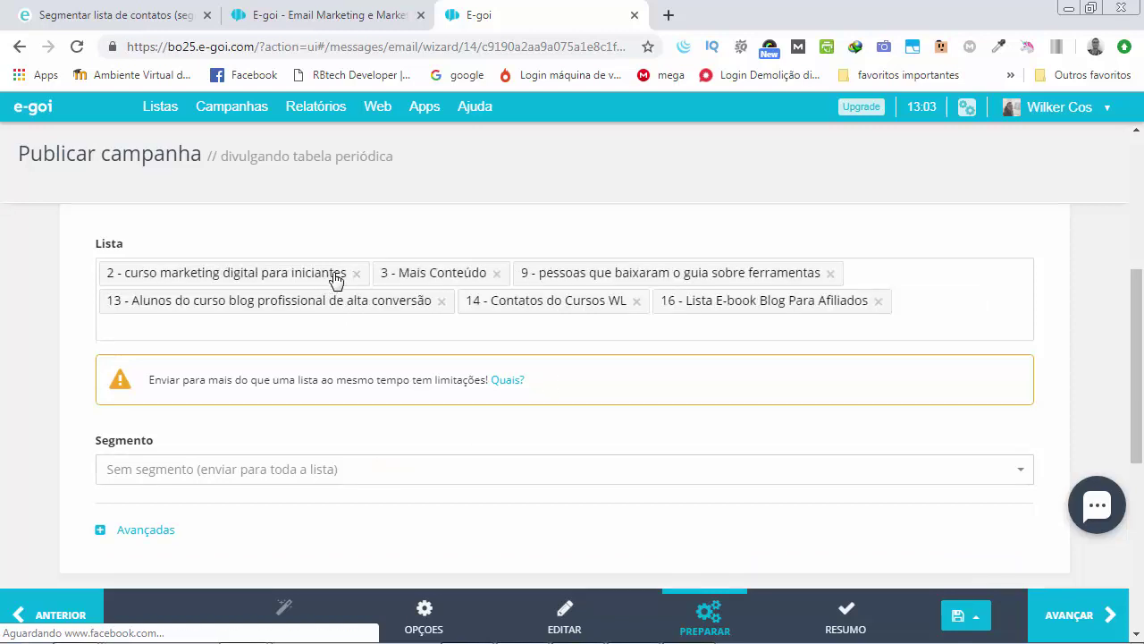
click(356, 275)
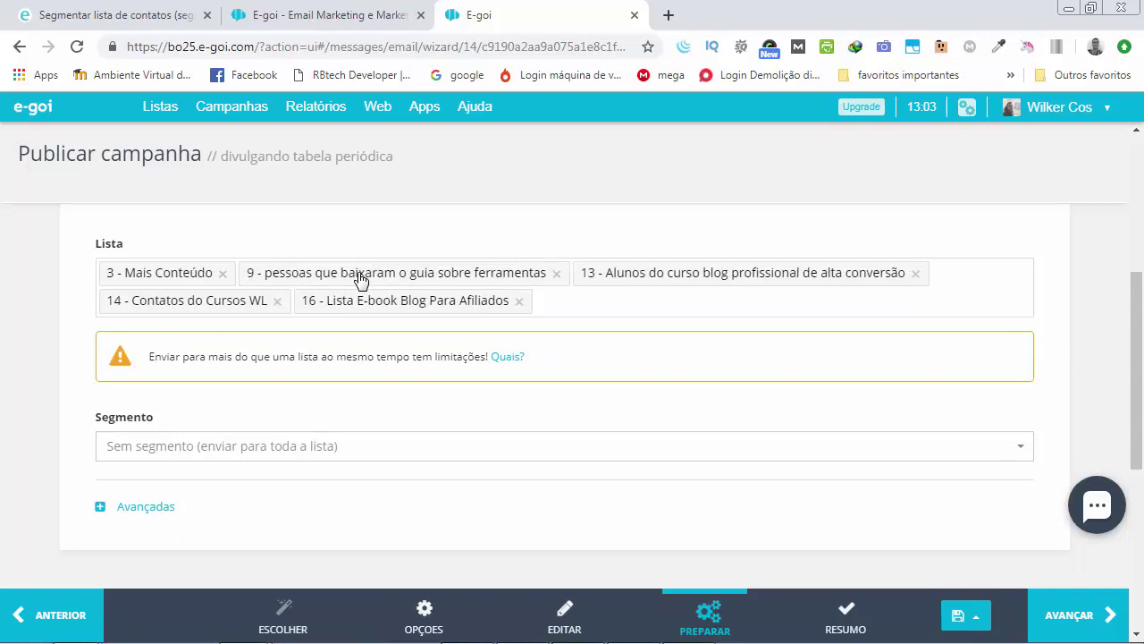
click(224, 274)
click(415, 275)
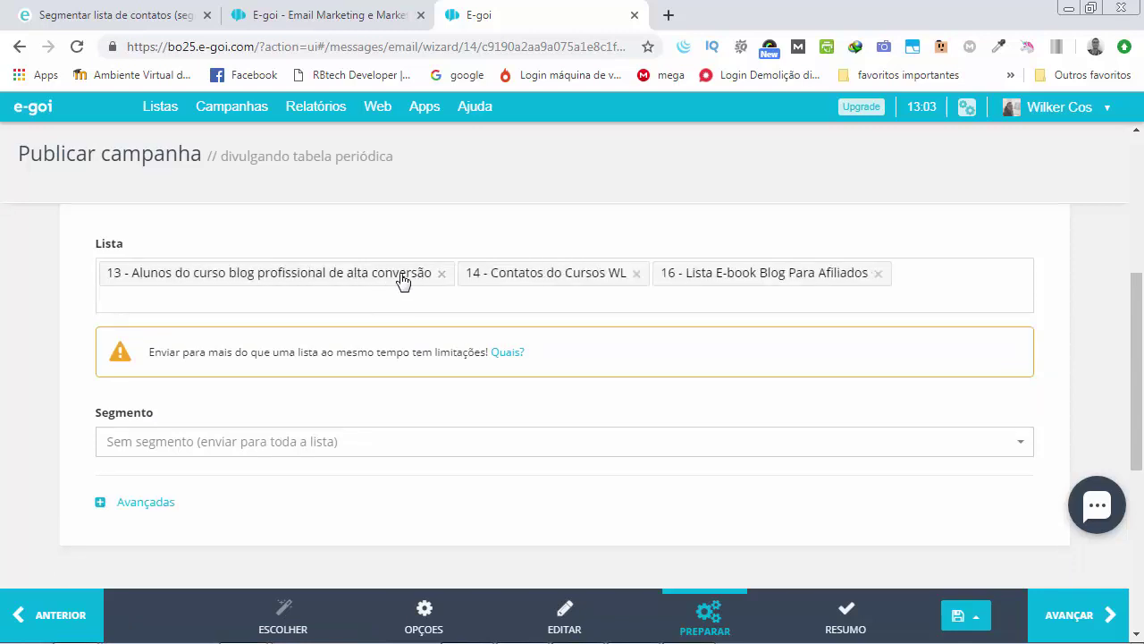
click(441, 274)
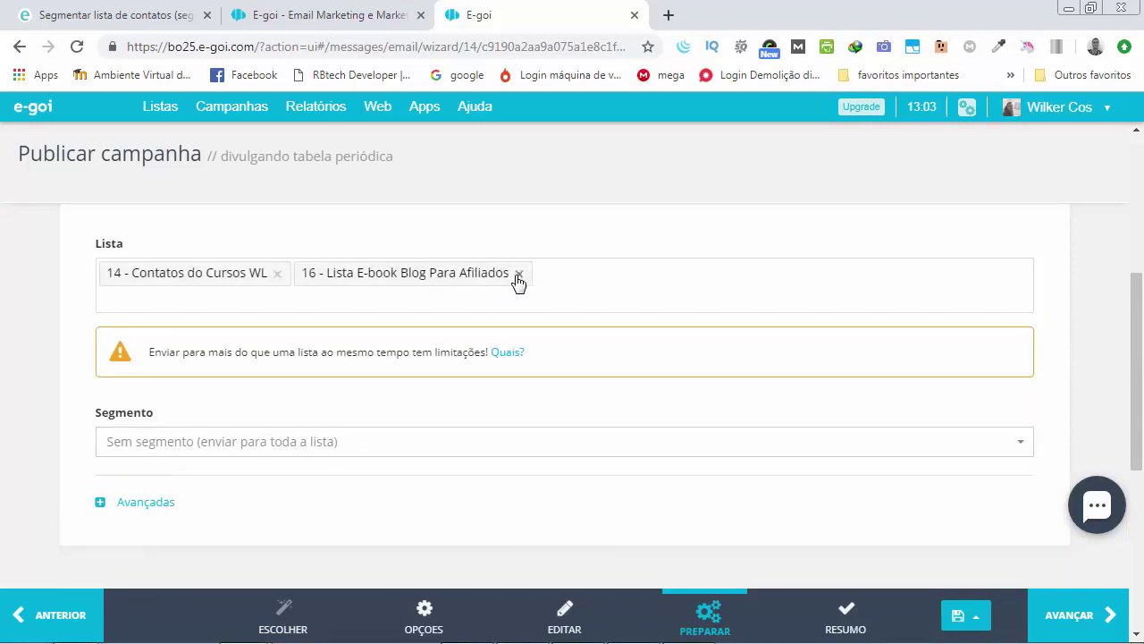
click(520, 273)
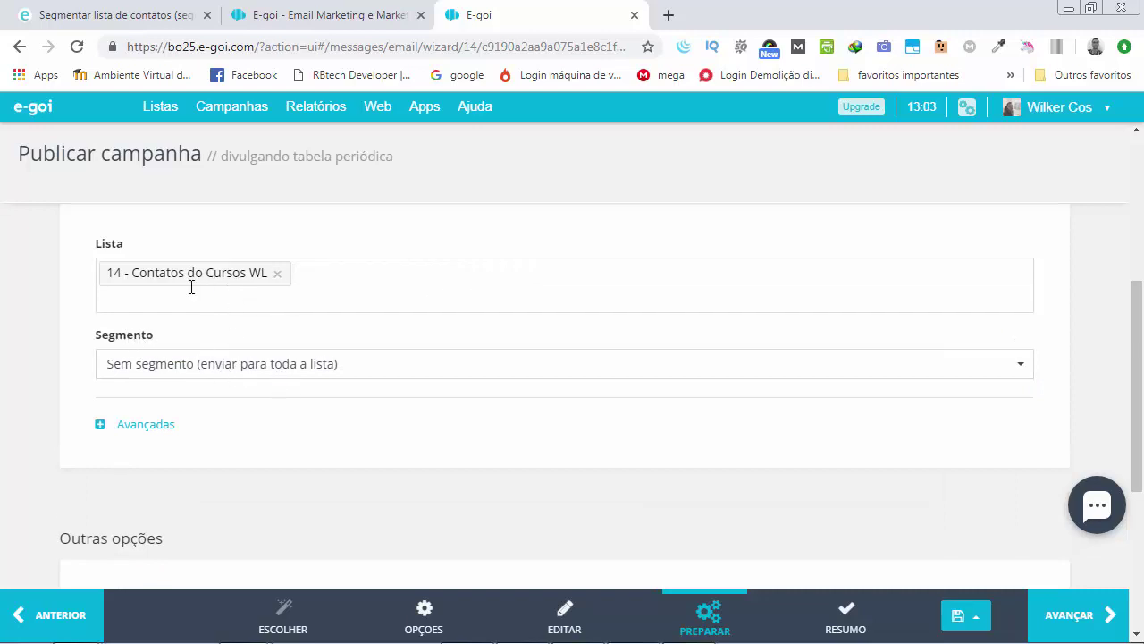
Set the campaign's Segmento option to "Escolher os segmentos"
click(320, 370)
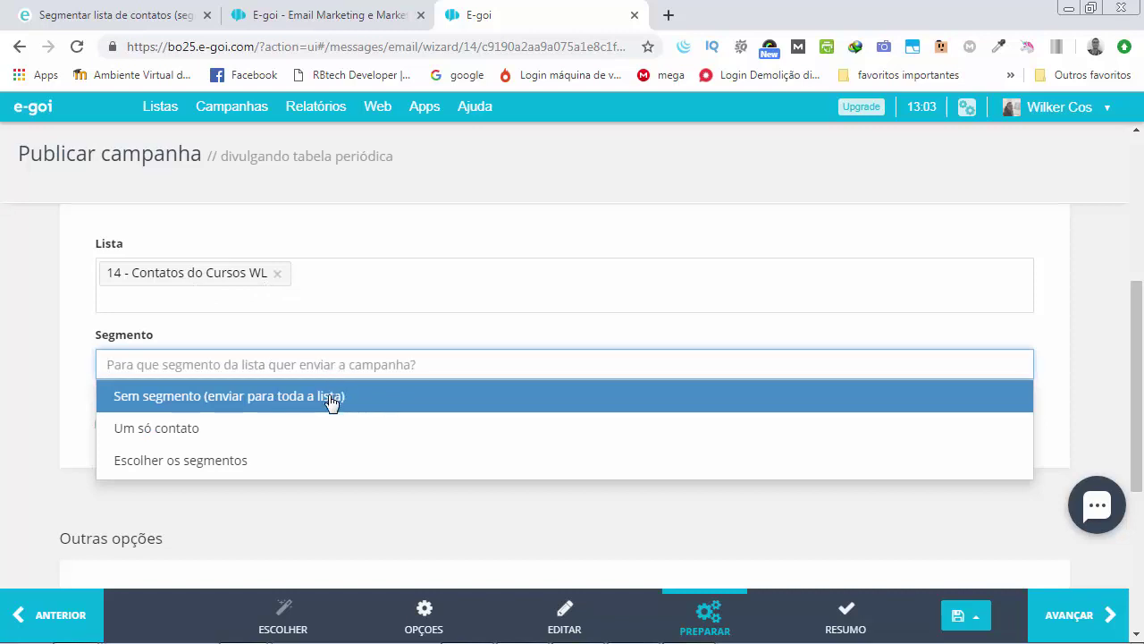
scroll(230, 437, down, 2)
scroll(251, 345, up, 1)
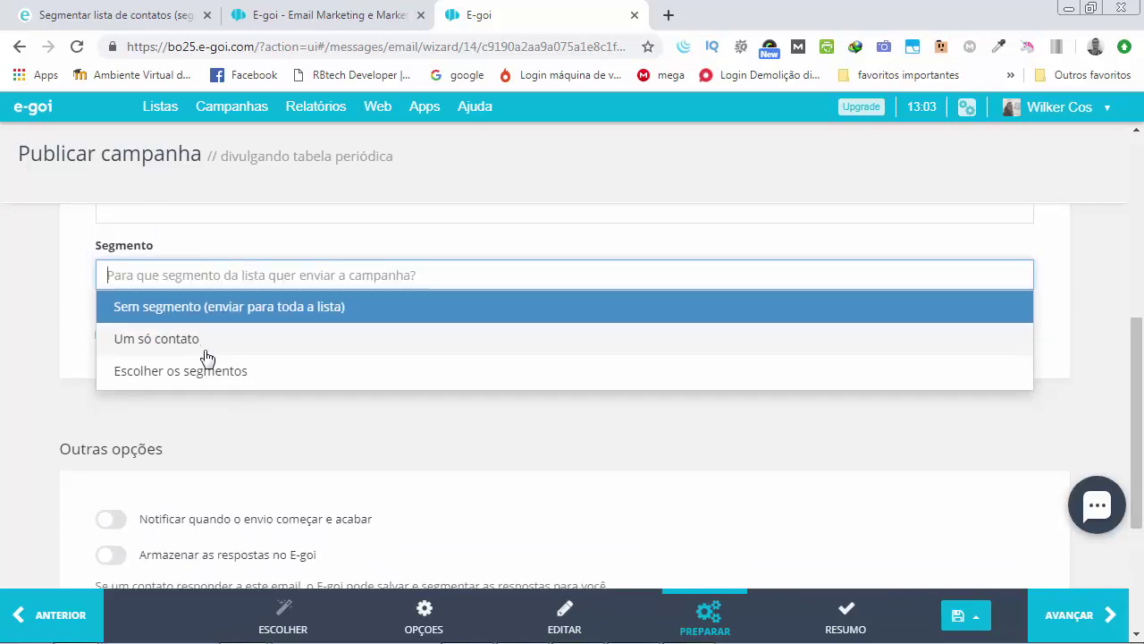
click(209, 368)
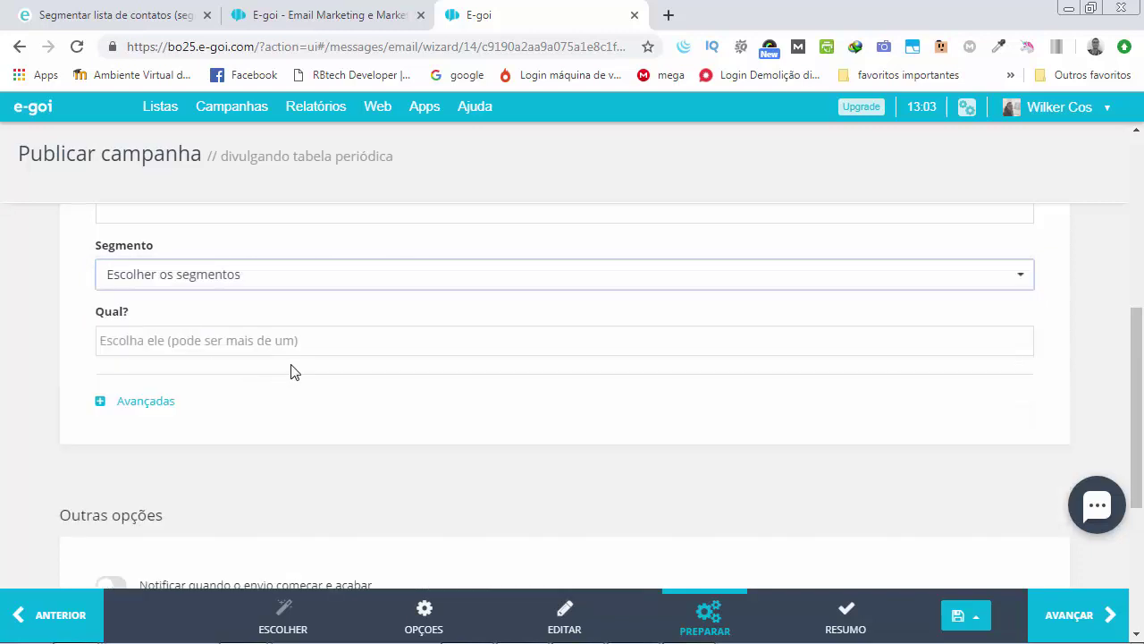
Look through the tags, saved segments and automatic segments that can be chosen as the campaign's recipients
click(221, 341)
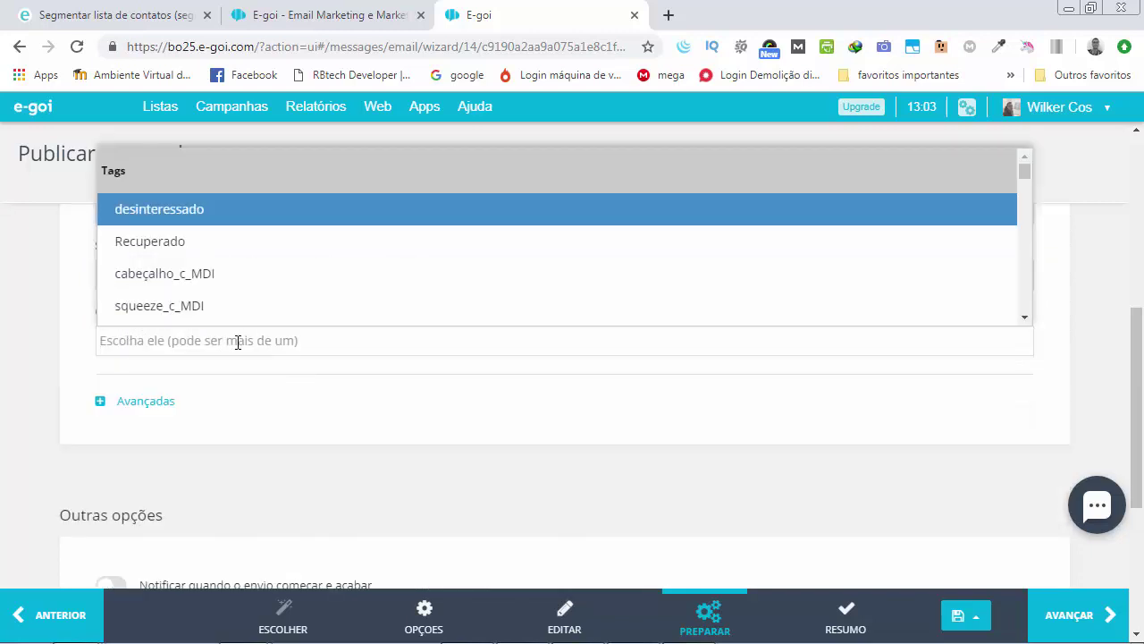
scroll(219, 318, up, 1)
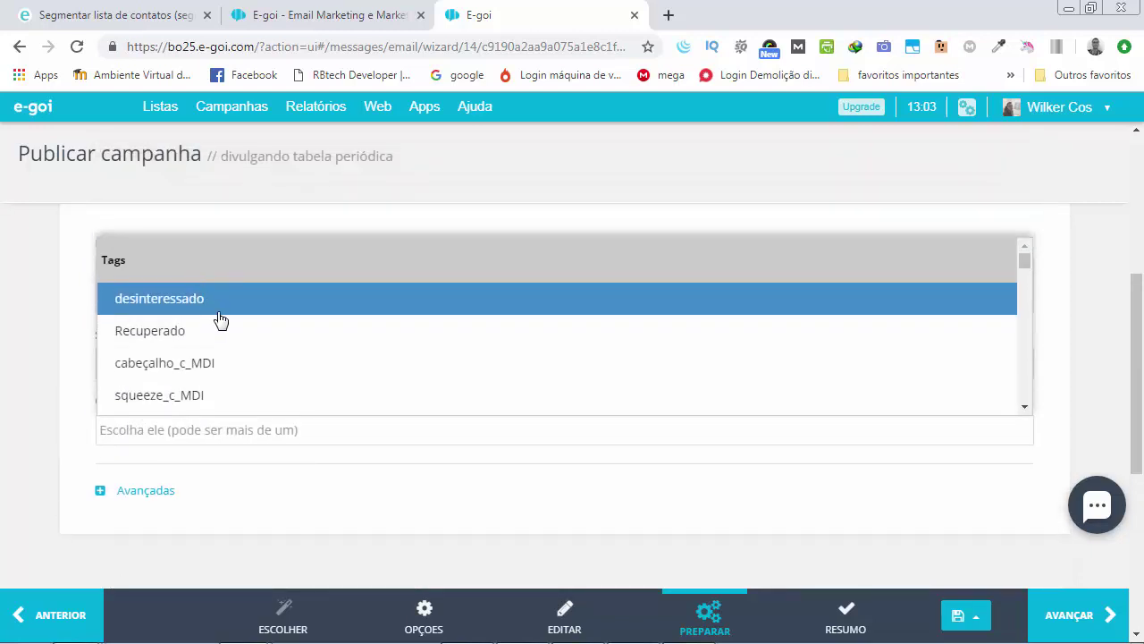
scroll(208, 342, down, 10)
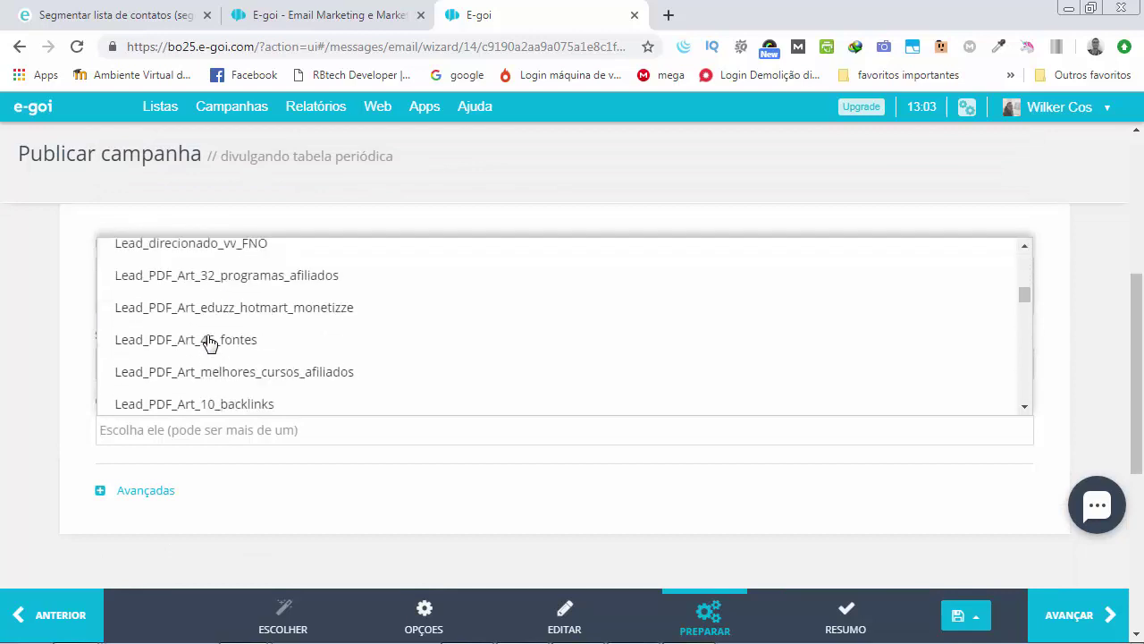
scroll(207, 342, down, 3)
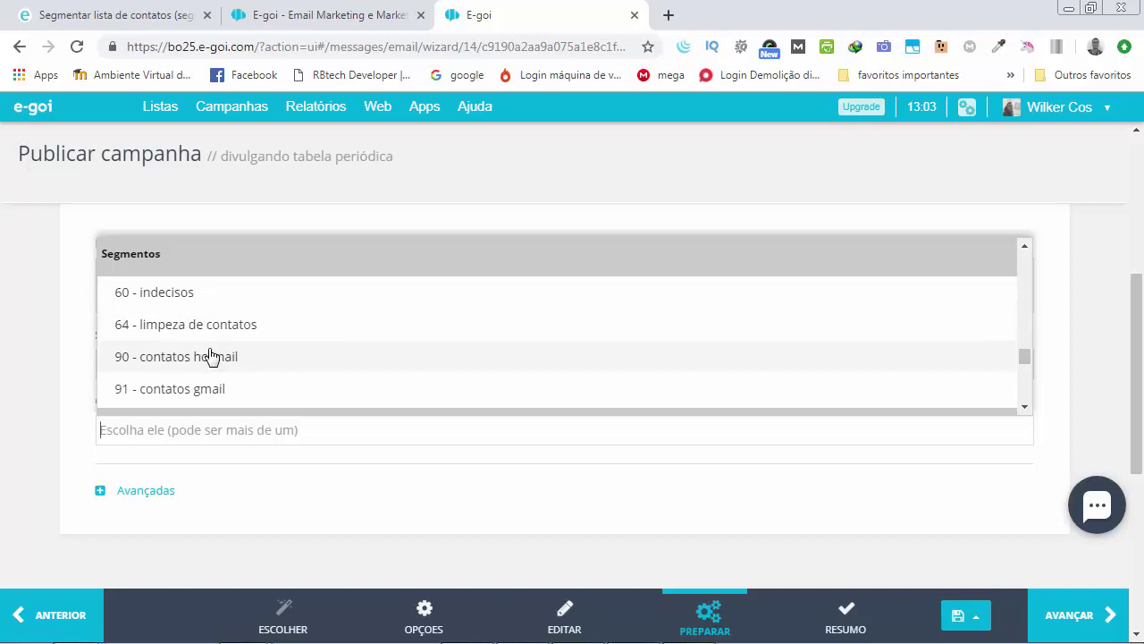
scroll(232, 390, down, 2)
scroll(228, 358, up, 1)
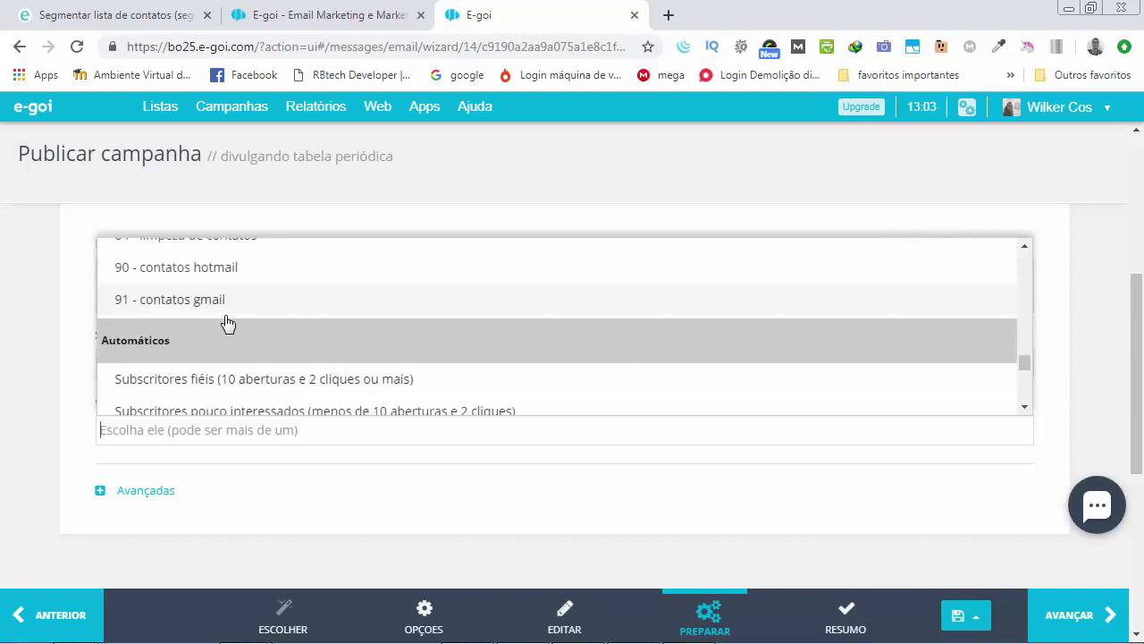
scroll(233, 317, down, 4)
scroll(284, 347, up, 8)
scroll(284, 347, up, 4)
scroll(285, 347, down, 6)
scroll(284, 347, down, 1)
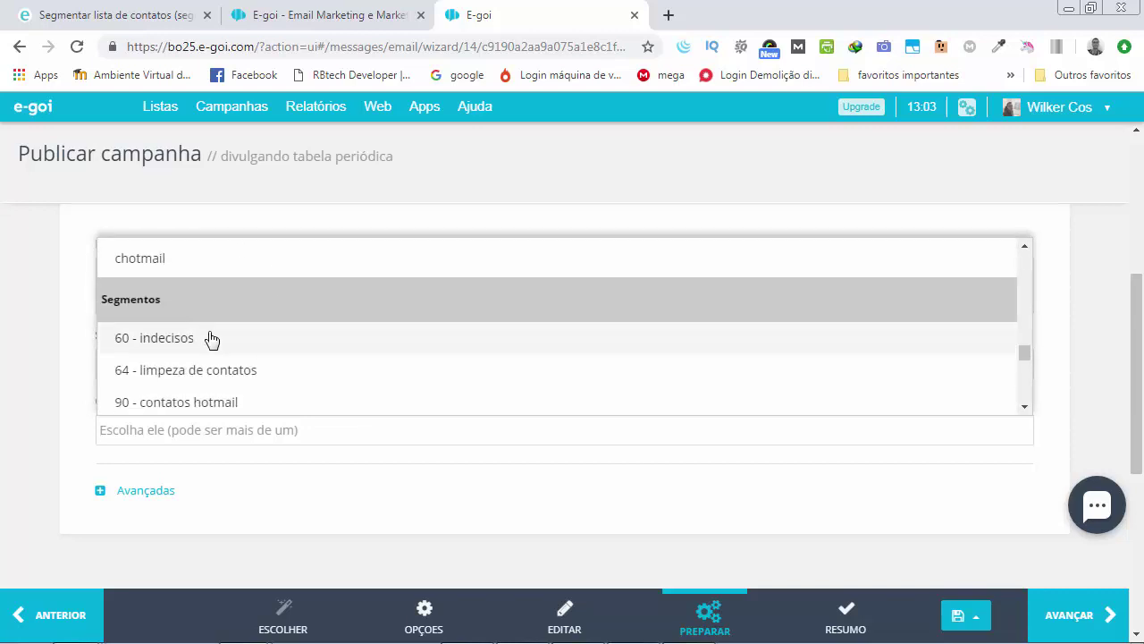
scroll(205, 331, down, 1)
scroll(207, 320, up, 1)
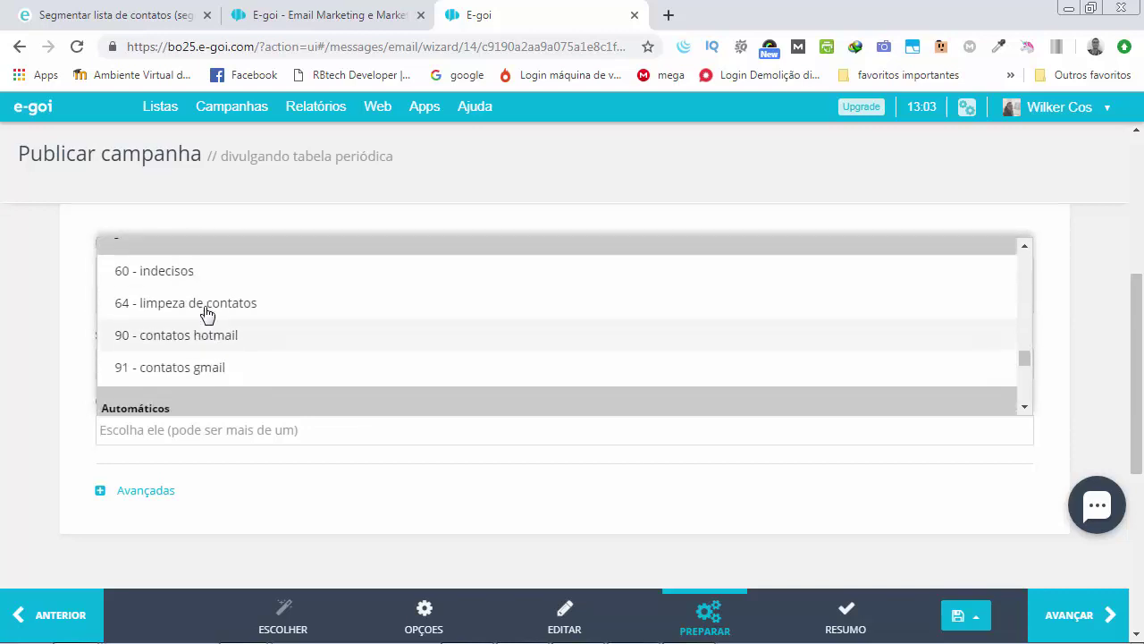
scroll(248, 378, down, 2)
scroll(238, 350, up, 5)
scroll(239, 348, up, 6)
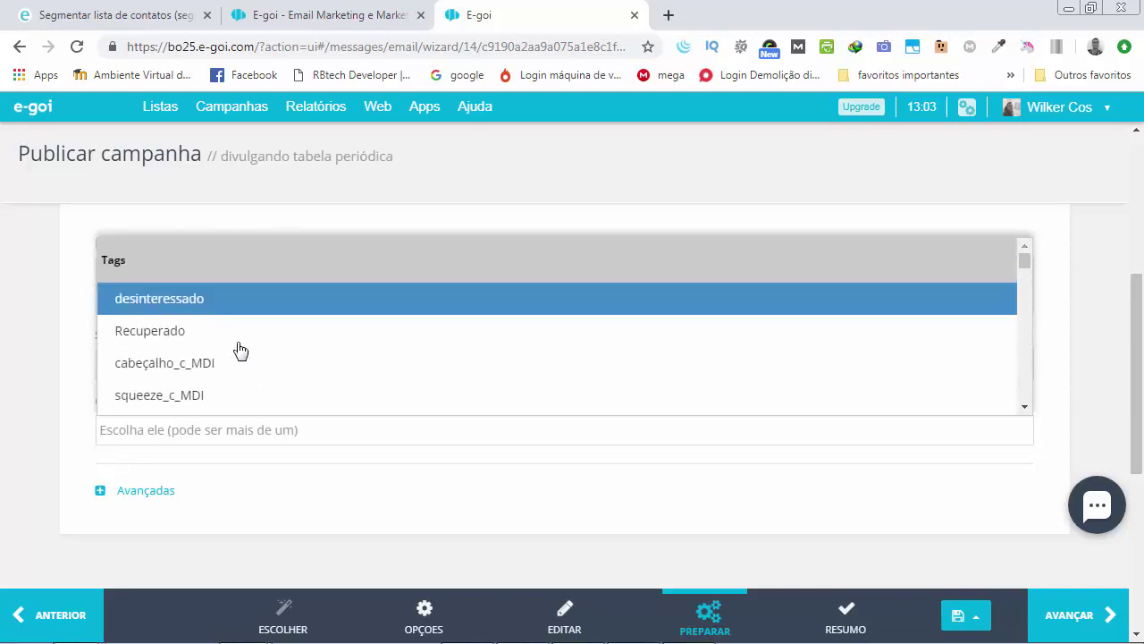
Choose the tag "chotmail" as the segment that receives the campaign
scroll(240, 349, down, 2)
scroll(240, 348, down, 8)
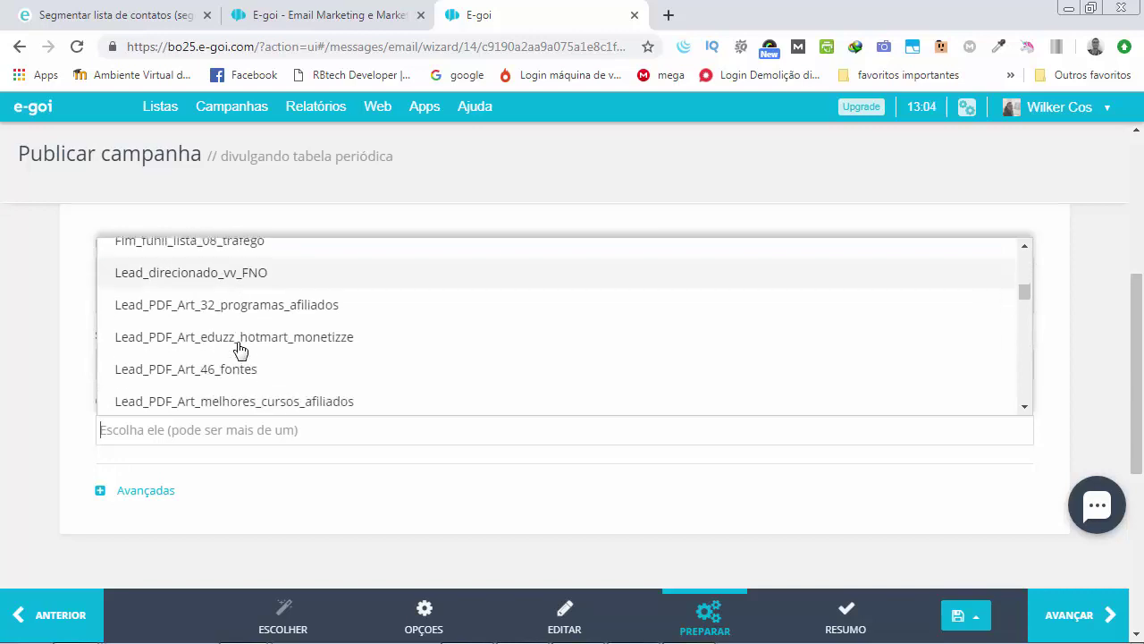
scroll(239, 349, down, 8)
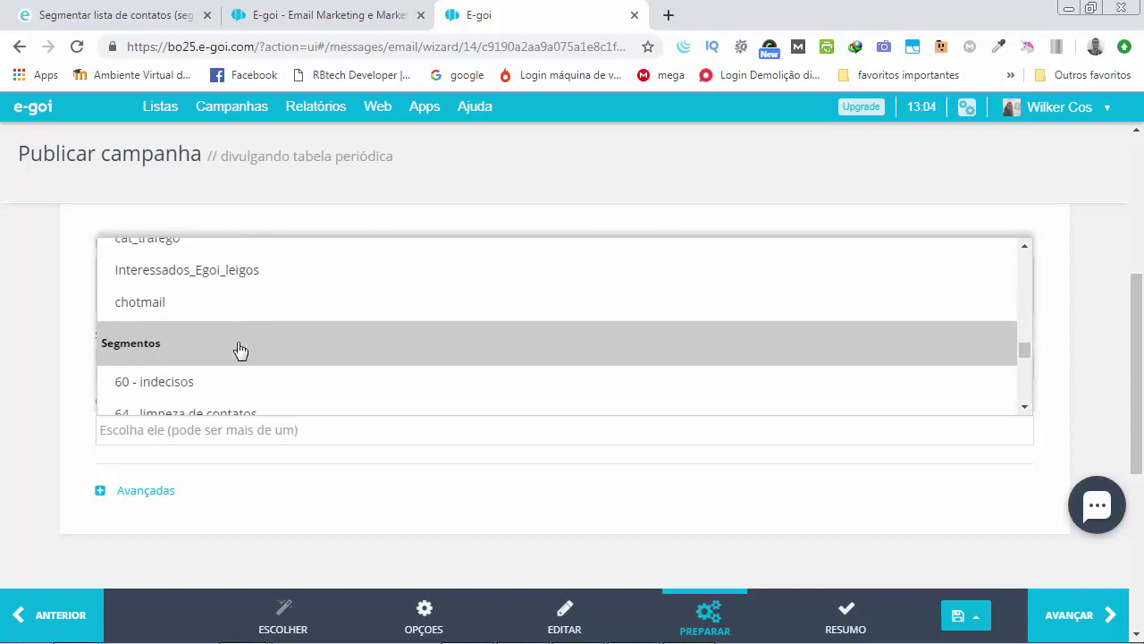
click(145, 301)
Check the recipient settings and the other tags and segments that could be added besides "chotmail"
scroll(388, 396, down, 2)
scroll(396, 394, down, 3)
scroll(401, 390, up, 6)
scroll(401, 388, up, 2)
scroll(400, 386, down, 5)
scroll(278, 327, up, 1)
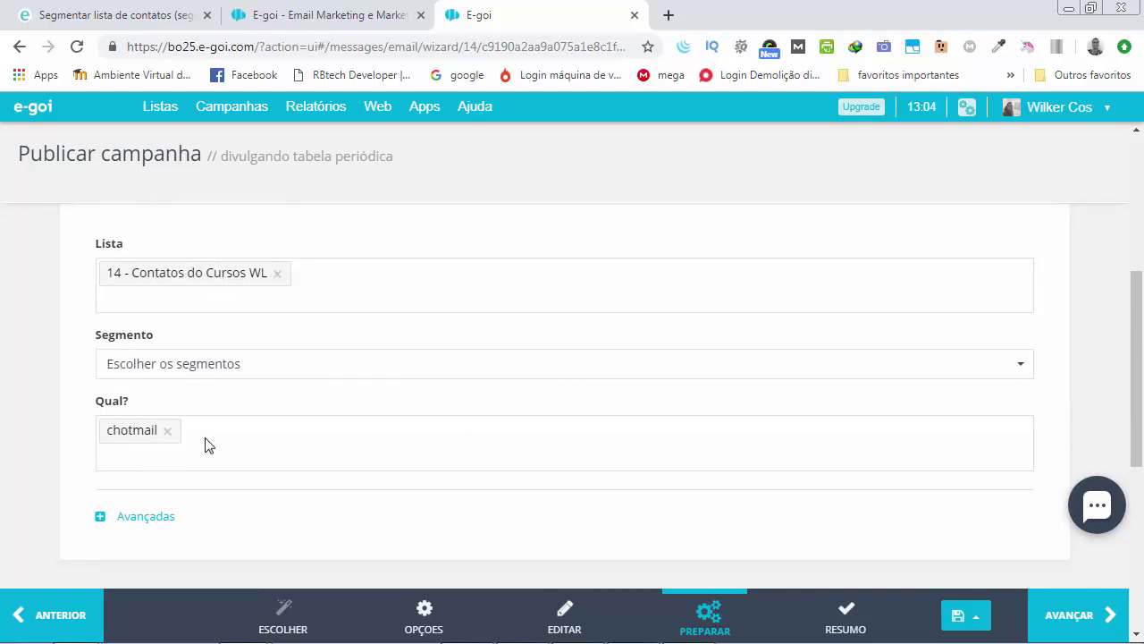
scroll(316, 457, down, 1)
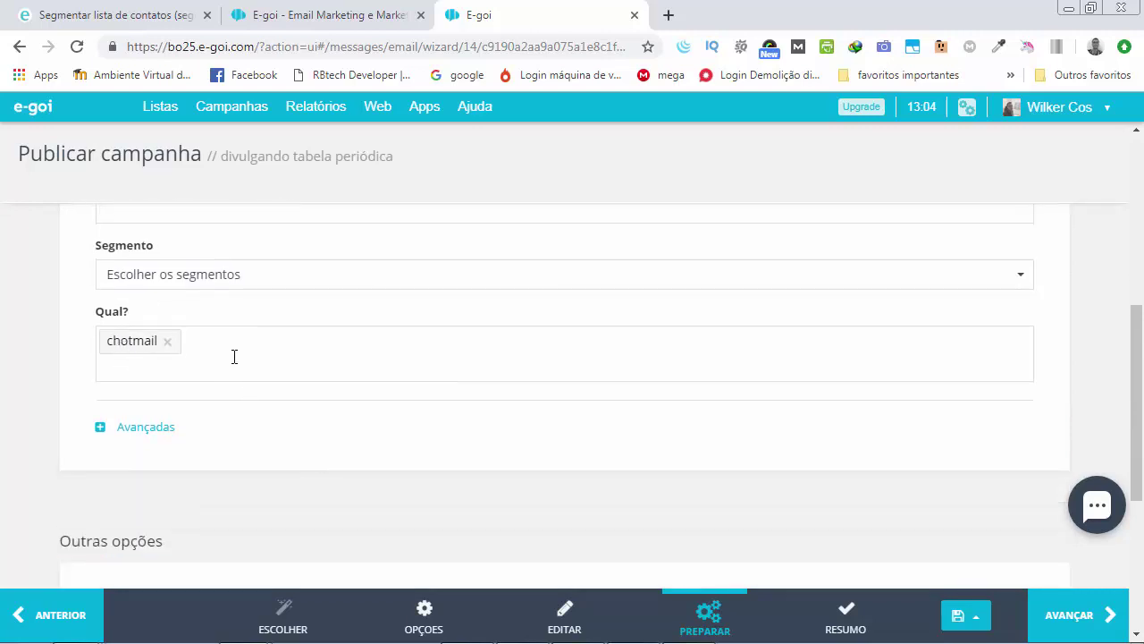
click(194, 369)
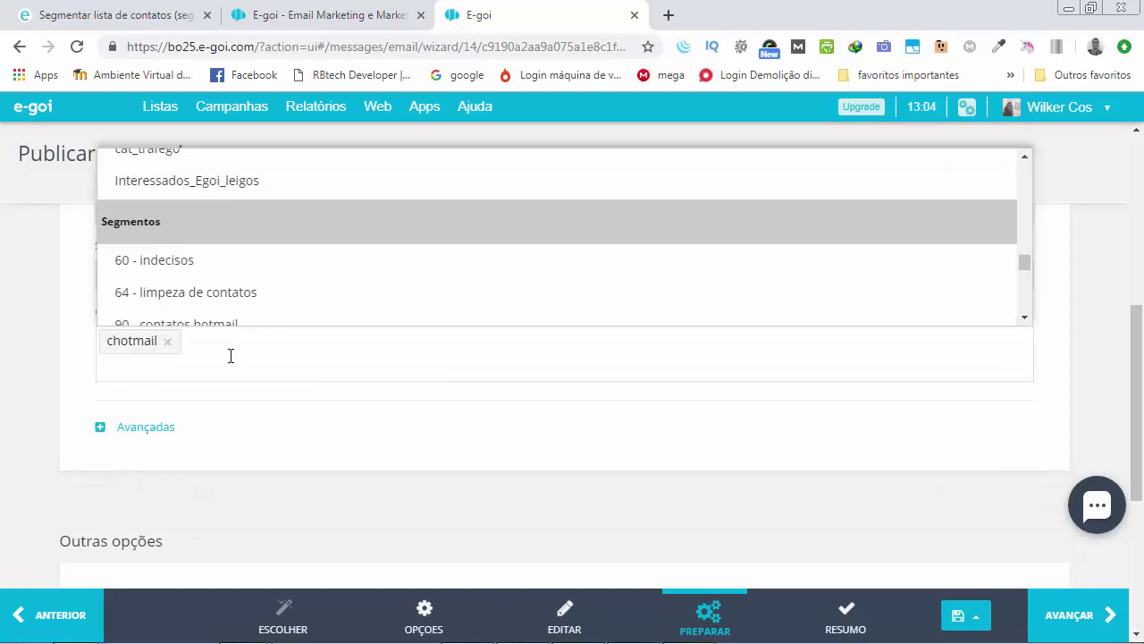
scroll(226, 268, up, 1)
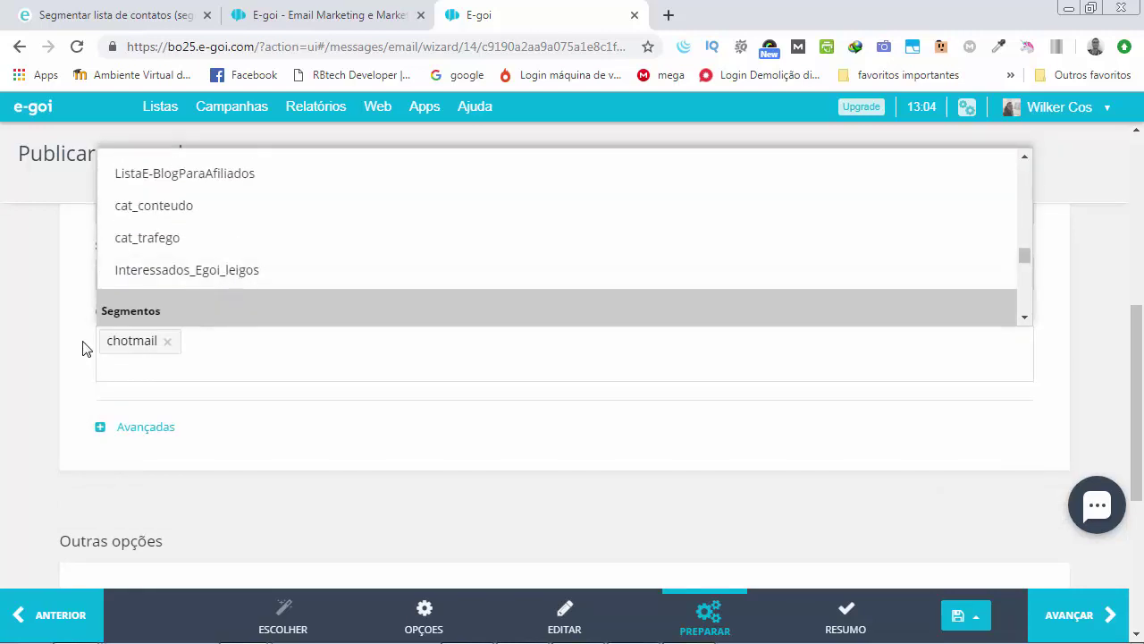
click(219, 360)
scroll(292, 412, down, 1)
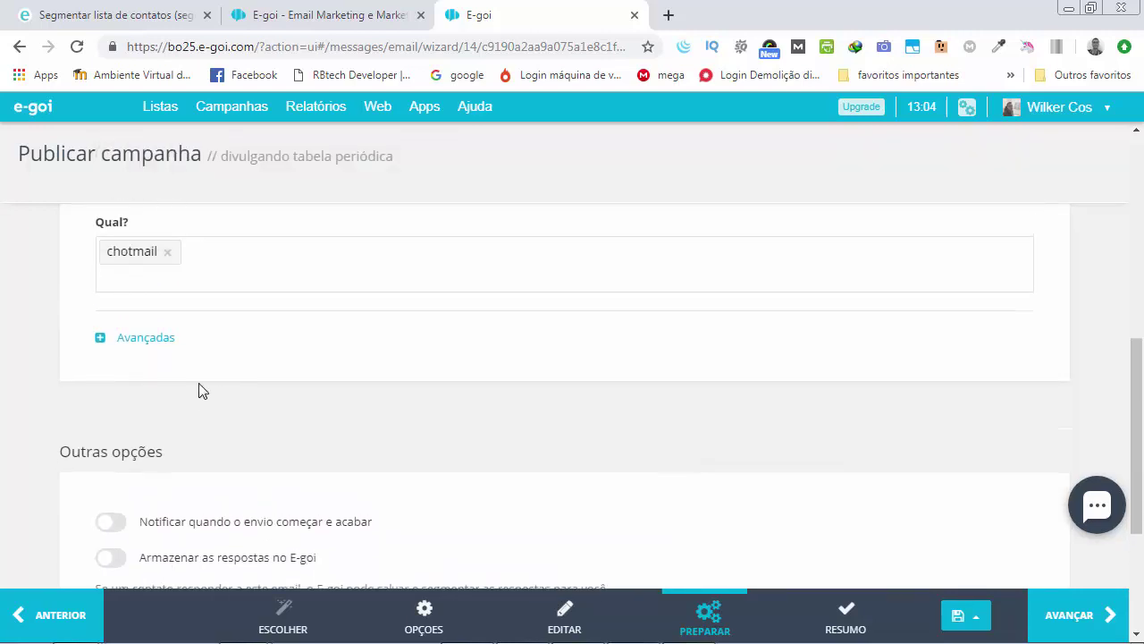
Review the advanced recipient settings and the other sending options, and advance the campaign to its summary
click(143, 339)
scroll(239, 382, down, 1)
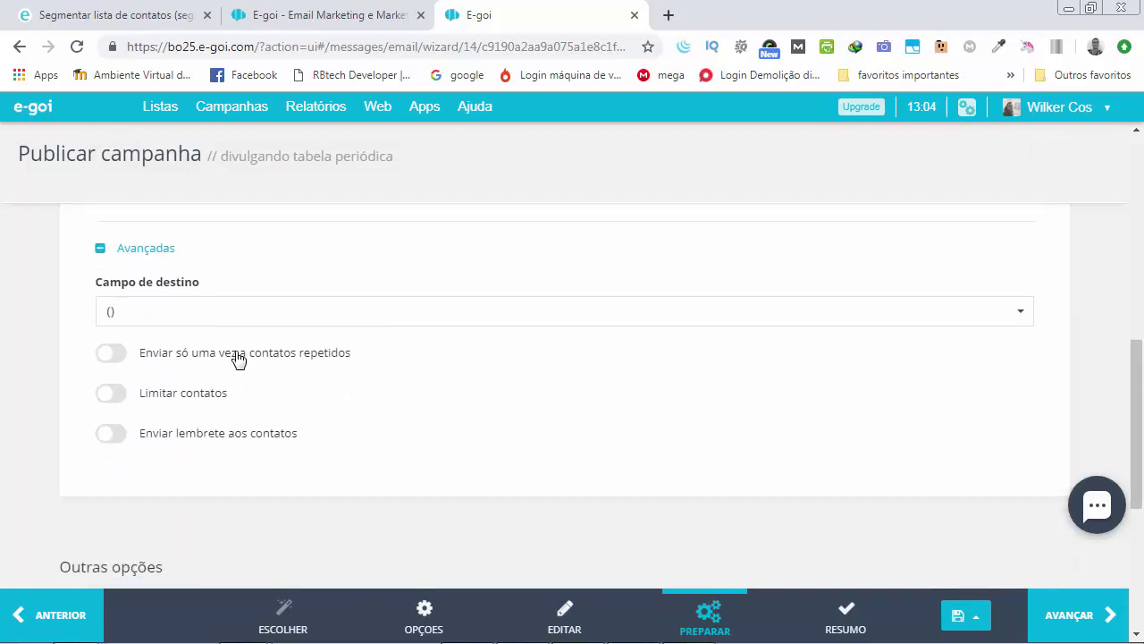
click(99, 248)
scroll(340, 355, down, 1)
scroll(340, 355, down, 1)
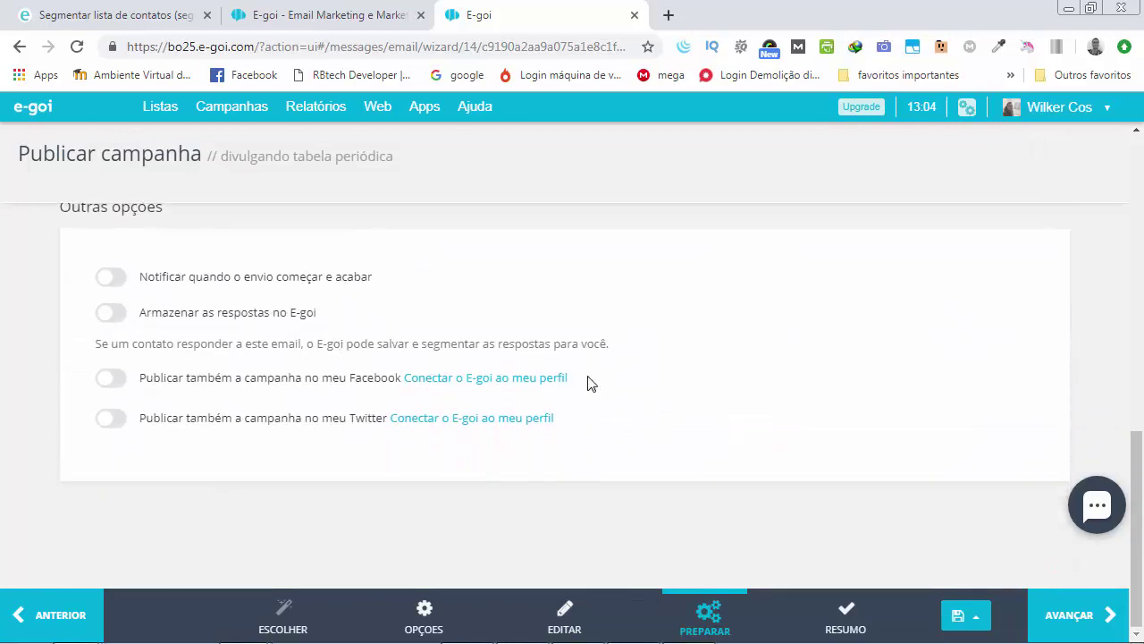
click(1073, 617)
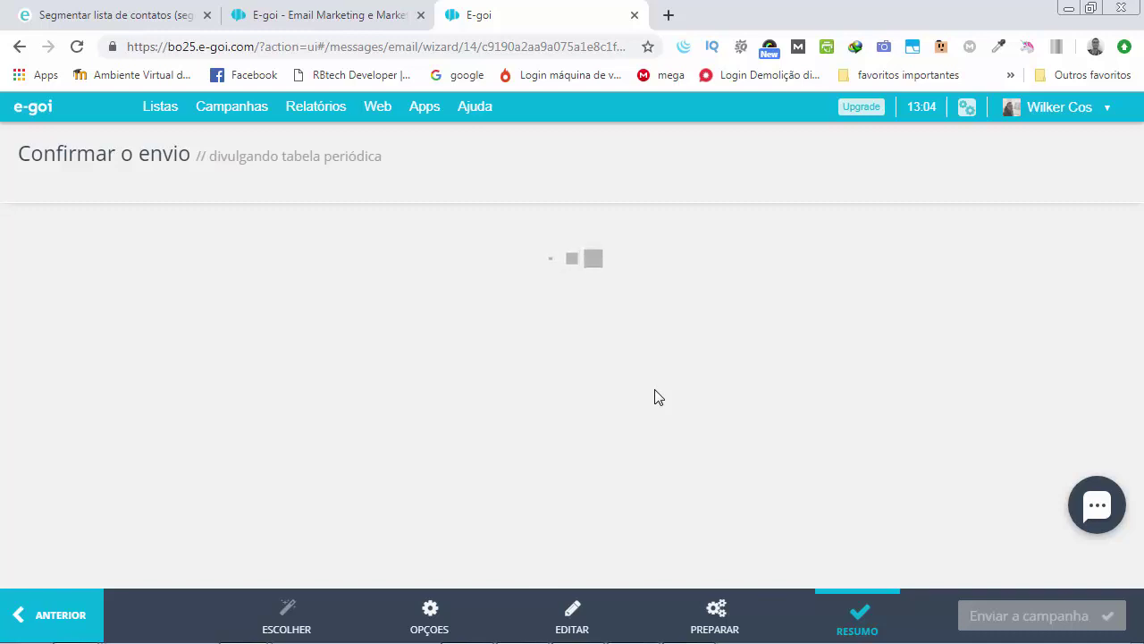
Review the sending summary, checking the list, segment, estimated number of messages, sending time and message details
scroll(697, 354, down, 1)
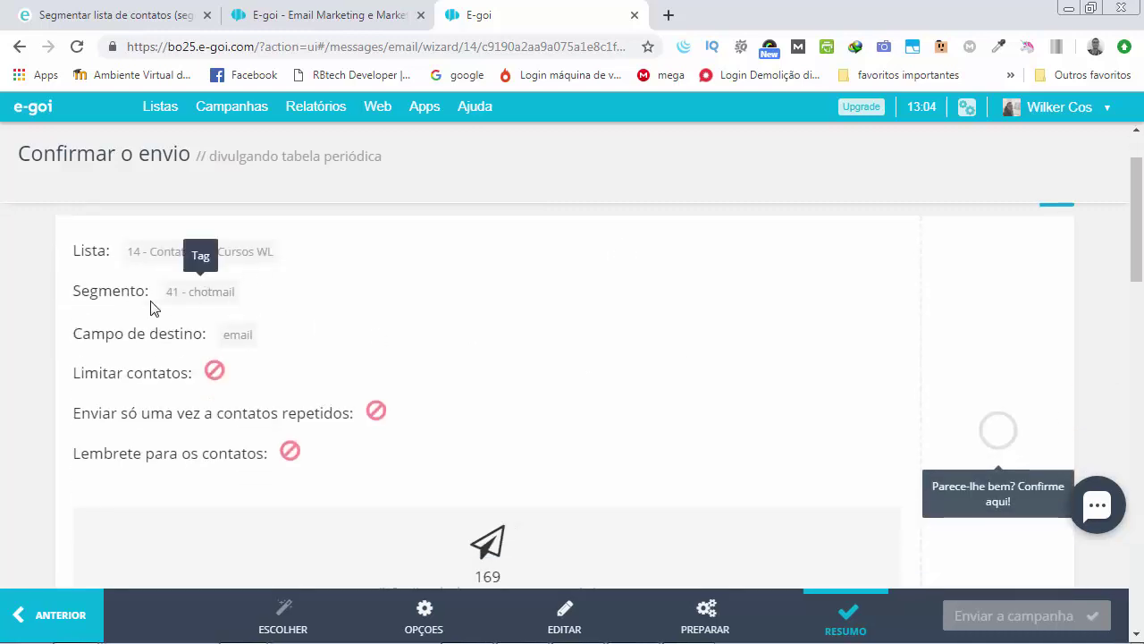
scroll(557, 405, down, 1)
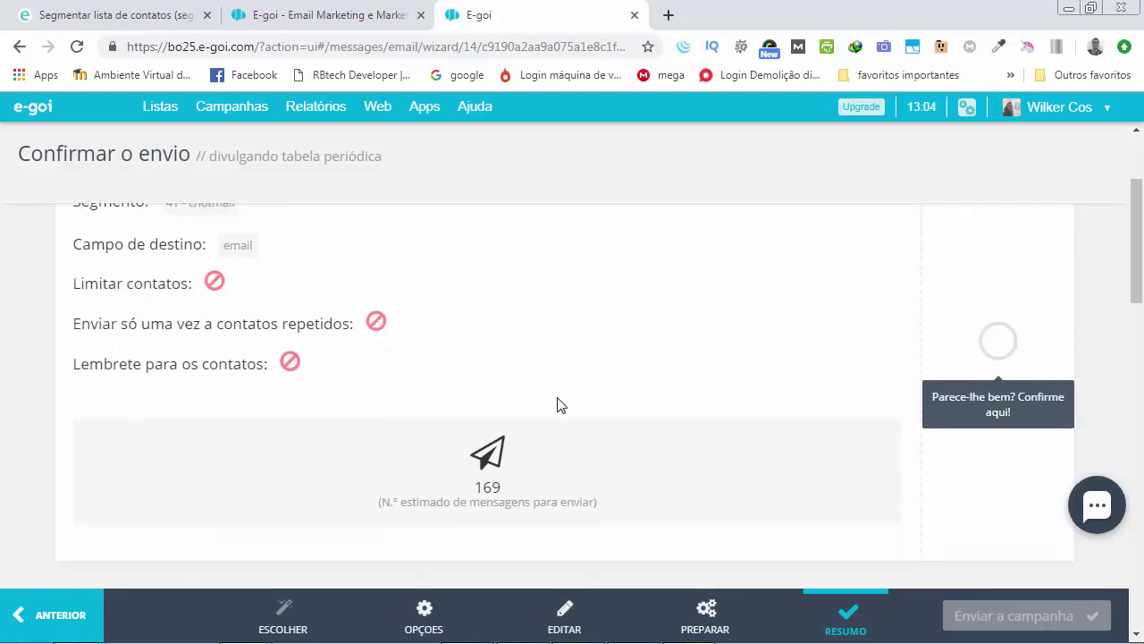
scroll(537, 406, down, 1)
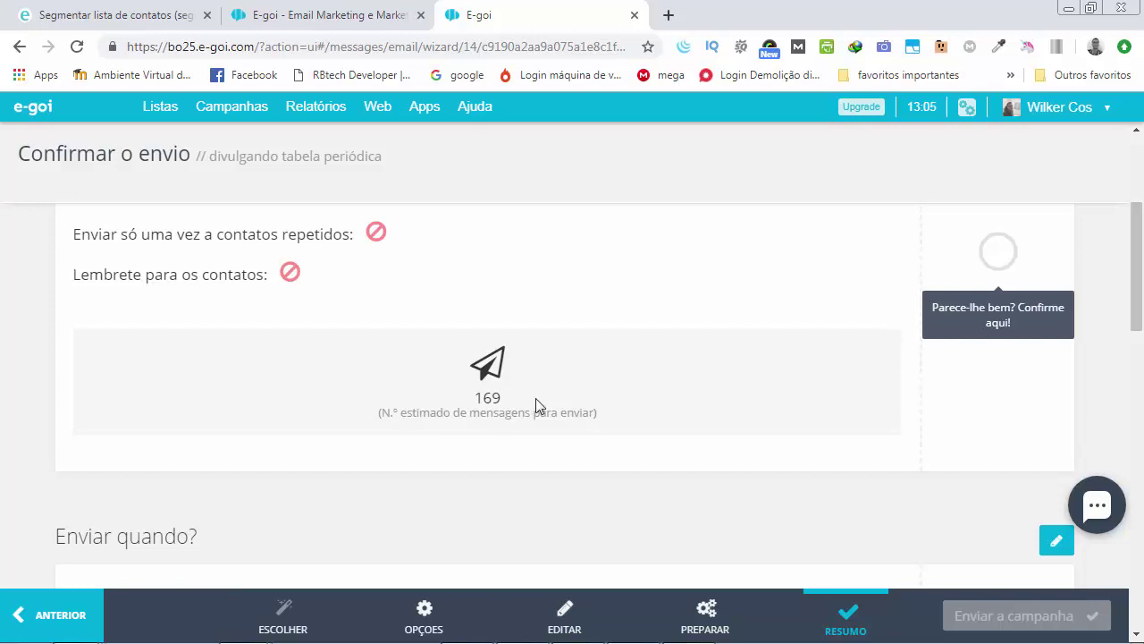
scroll(536, 403, down, 4)
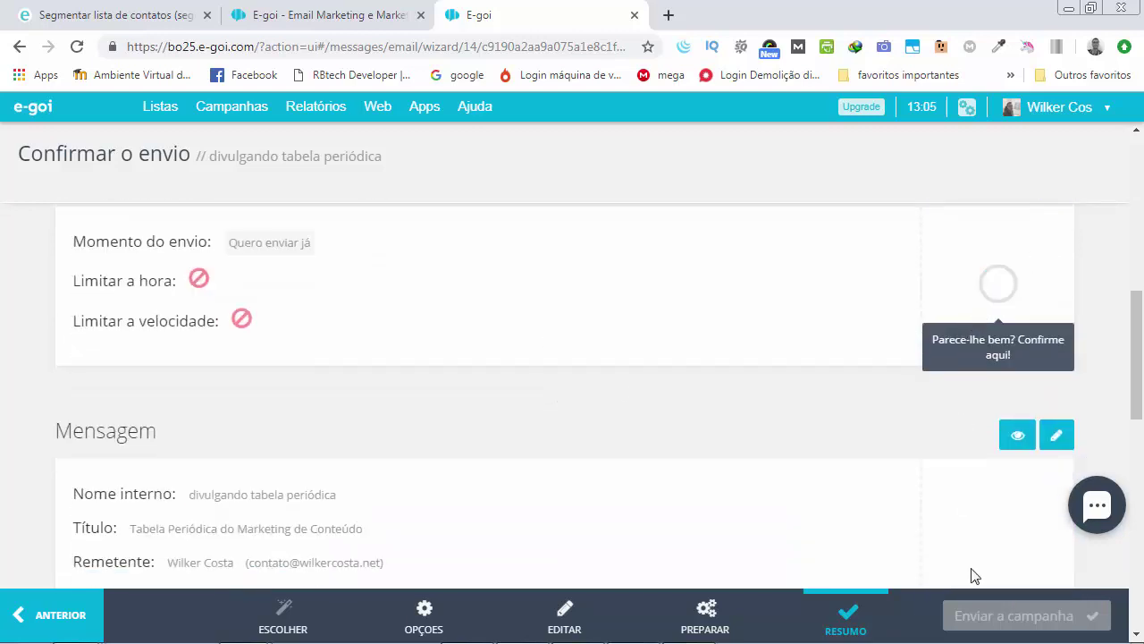
scroll(777, 453, up, 1)
scroll(616, 453, up, 4)
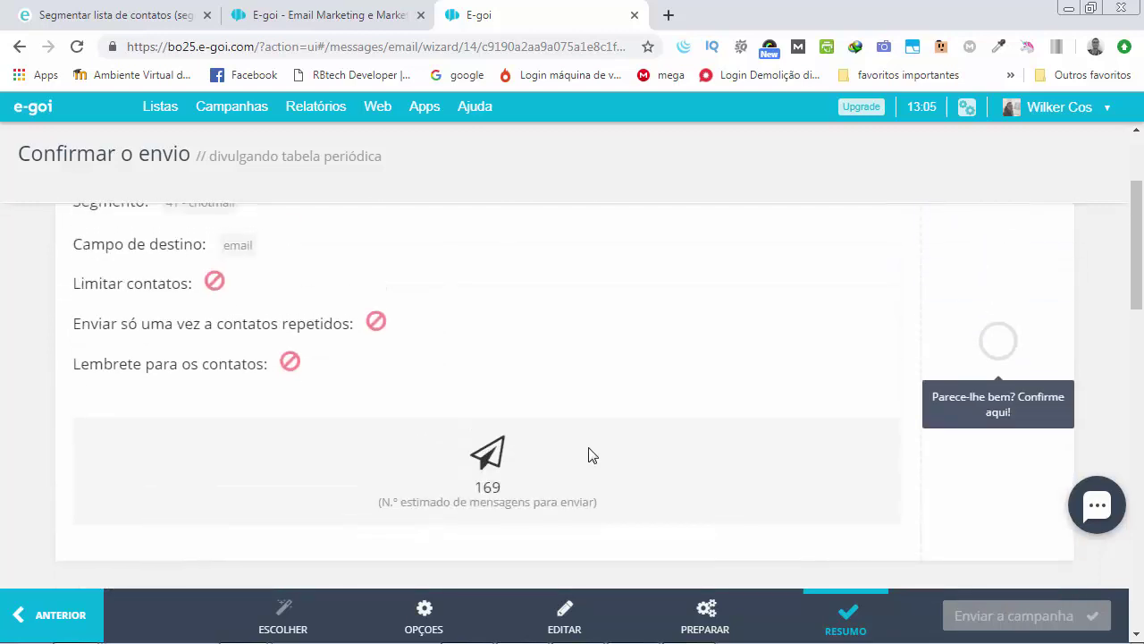
scroll(588, 455, up, 2)
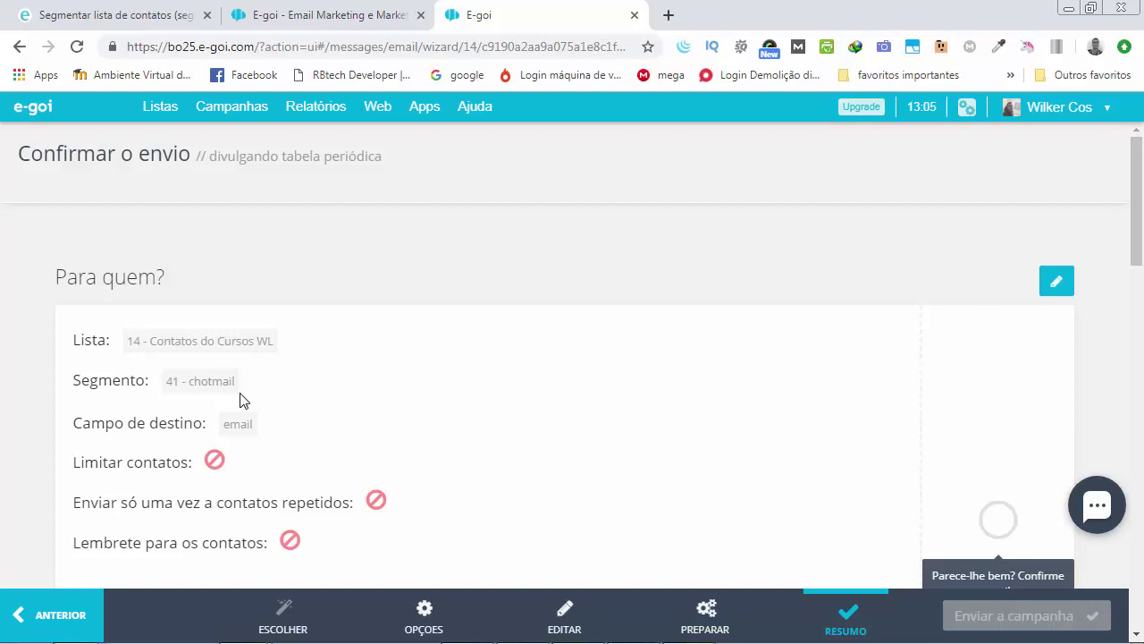
Go to the automation Autobots and filter them by the list "13 - Alunos do curso blog profissional de alta conversão"
mouse_move(234, 106)
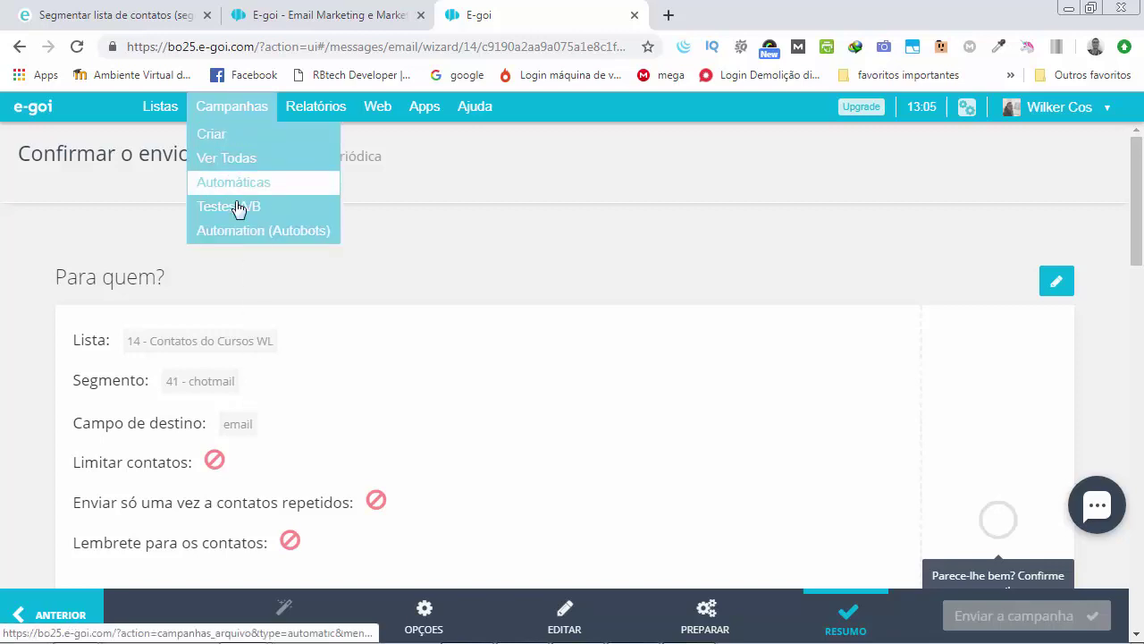
click(238, 231)
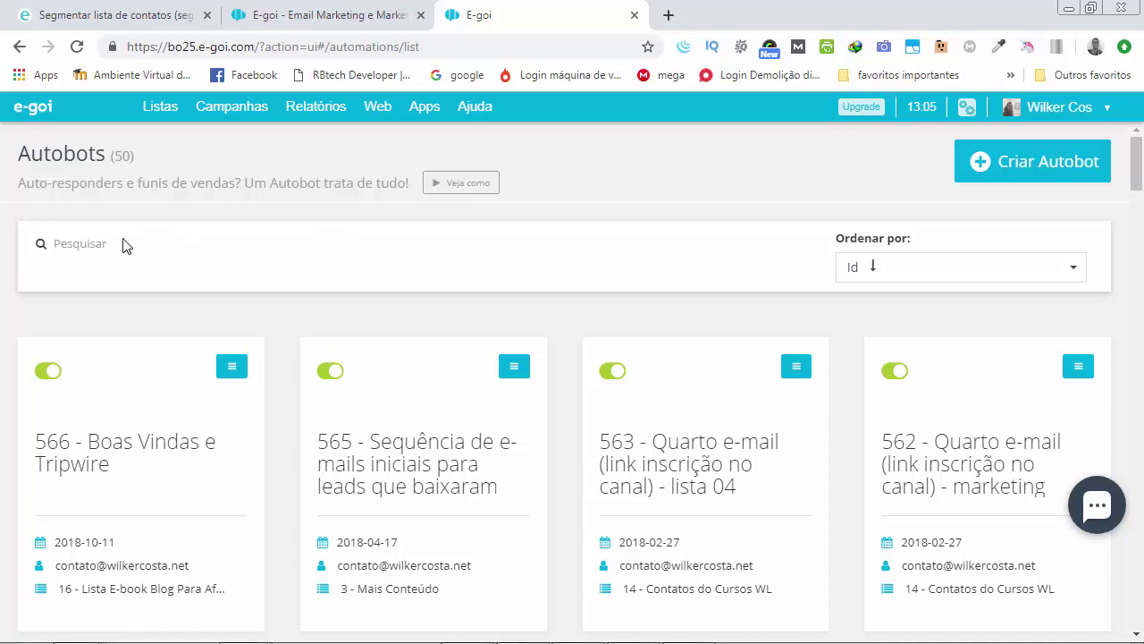
click(80, 244)
click(268, 323)
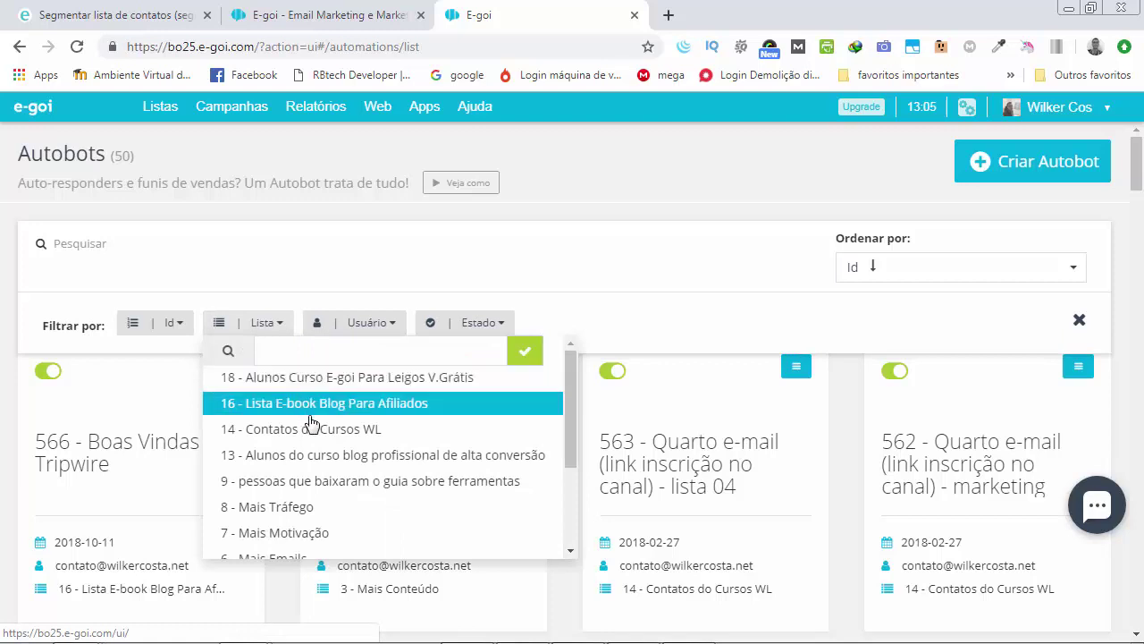
click(333, 457)
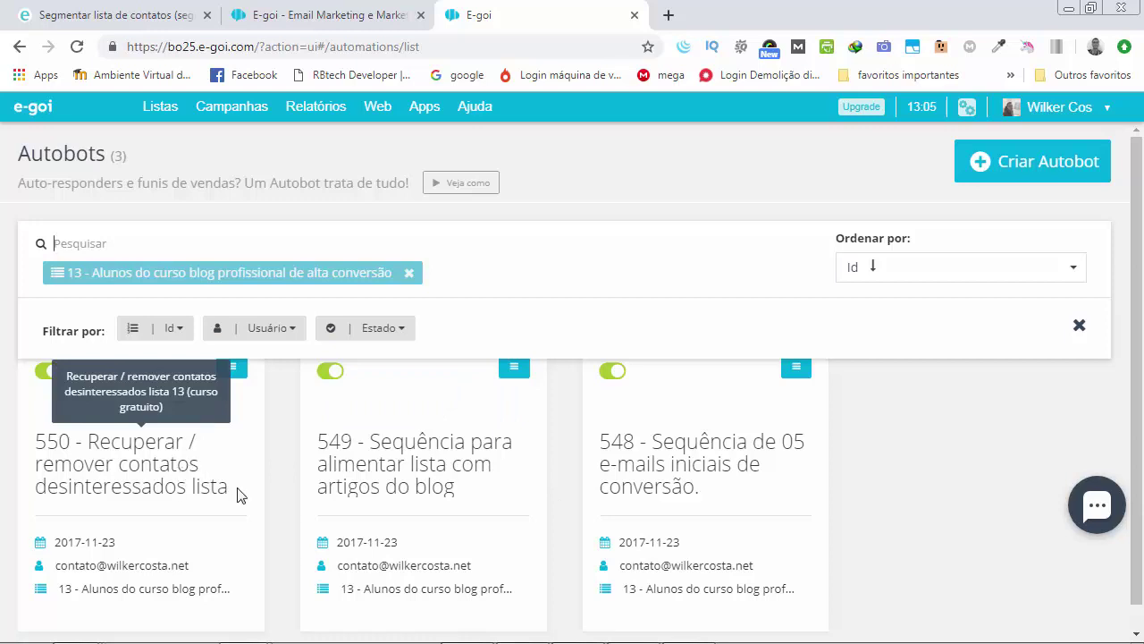
Open Autobot 550, "Recuperar / remover contatos desinteressados lista 13", for editing in the new Builder, accepting the switch from the old editor
click(234, 378)
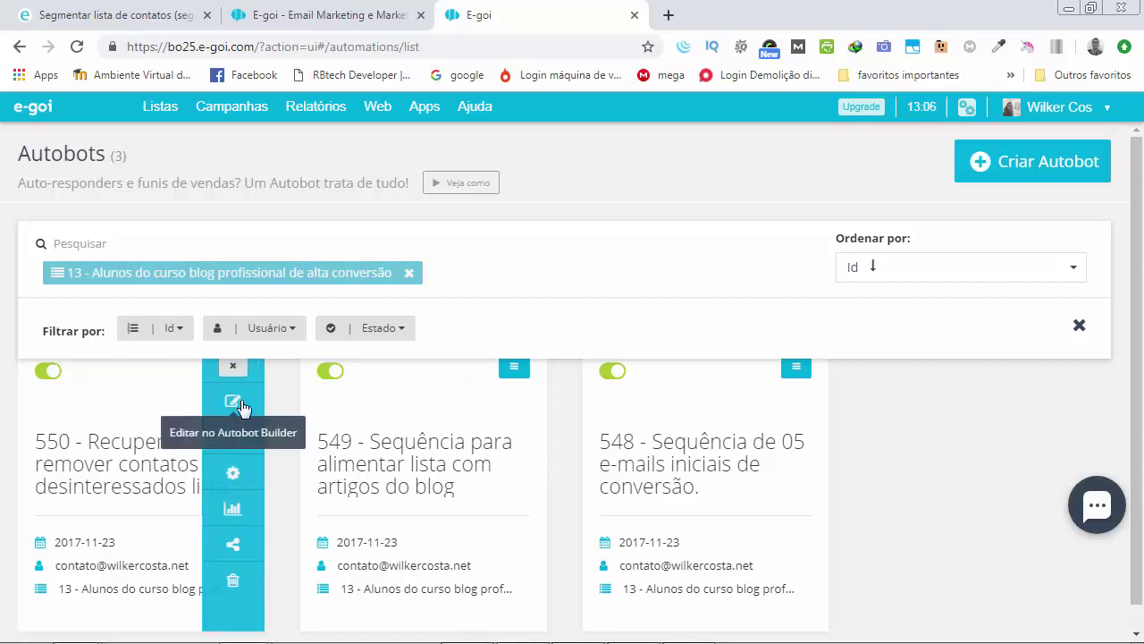
click(240, 402)
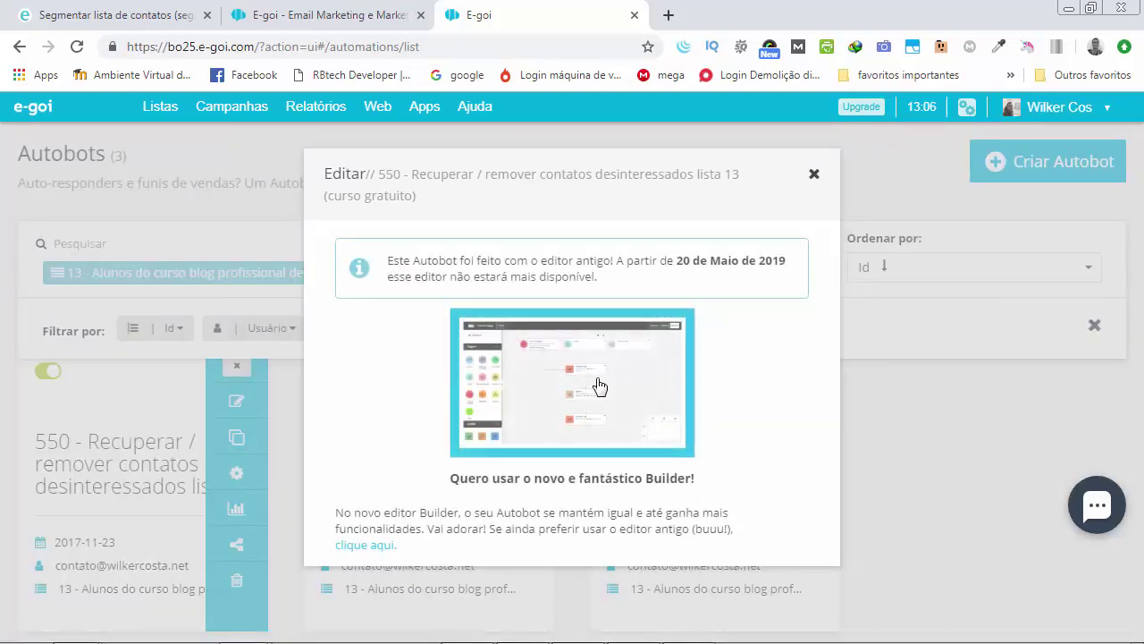
click(598, 386)
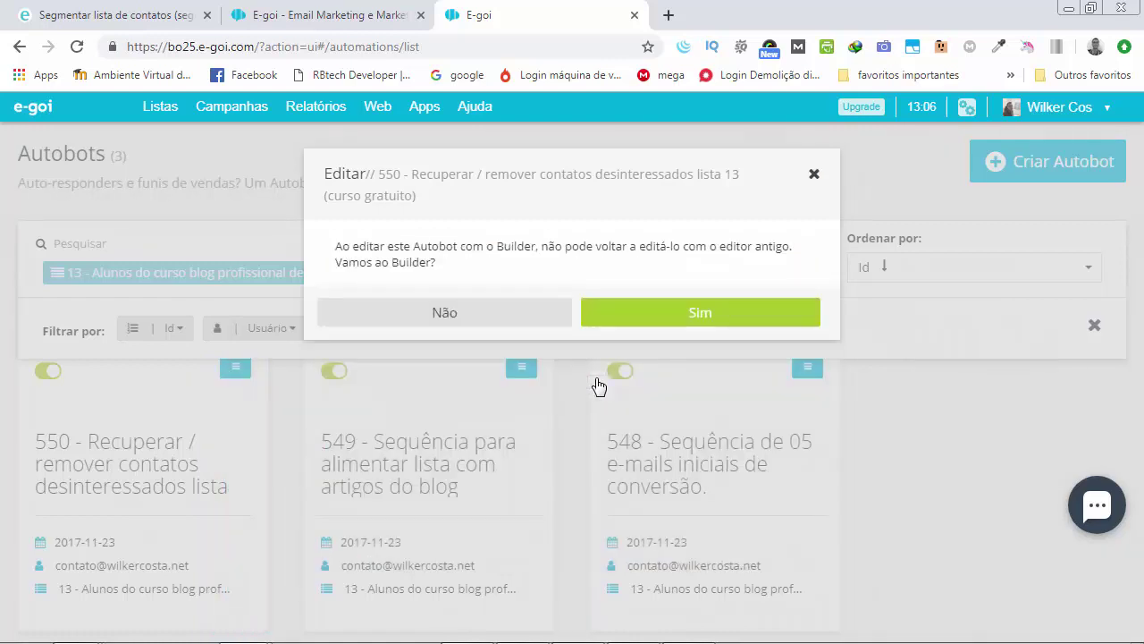
click(651, 312)
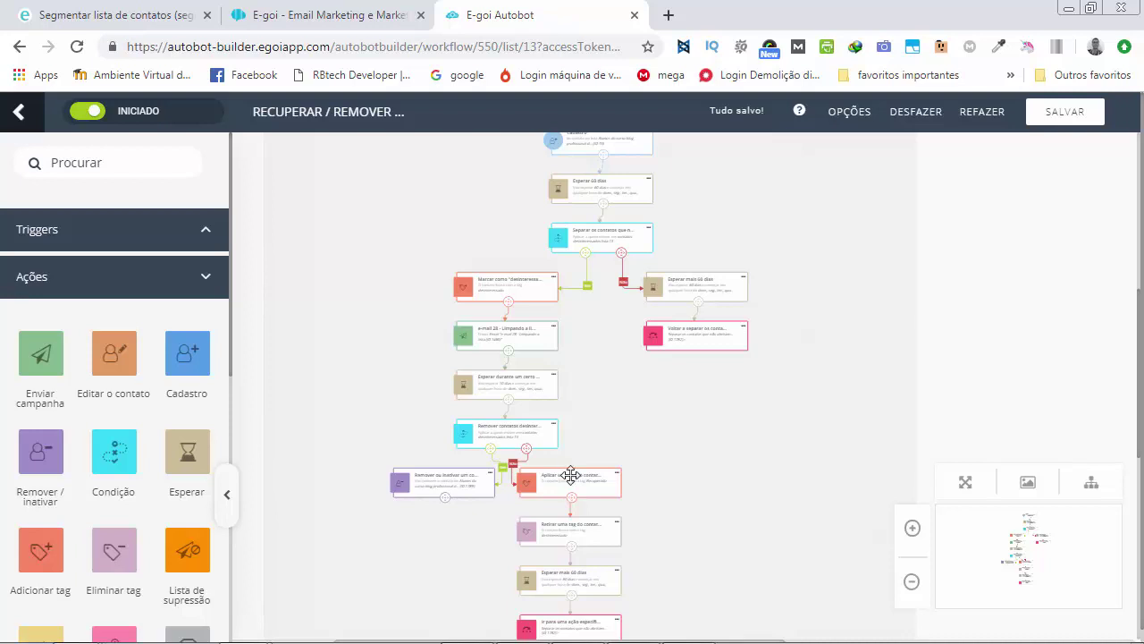
Examine the Autobot's workflow from the Cadastro trigger through the 60-day wait to the condition that separates contacts and its branches
click(911, 545)
click(911, 545)
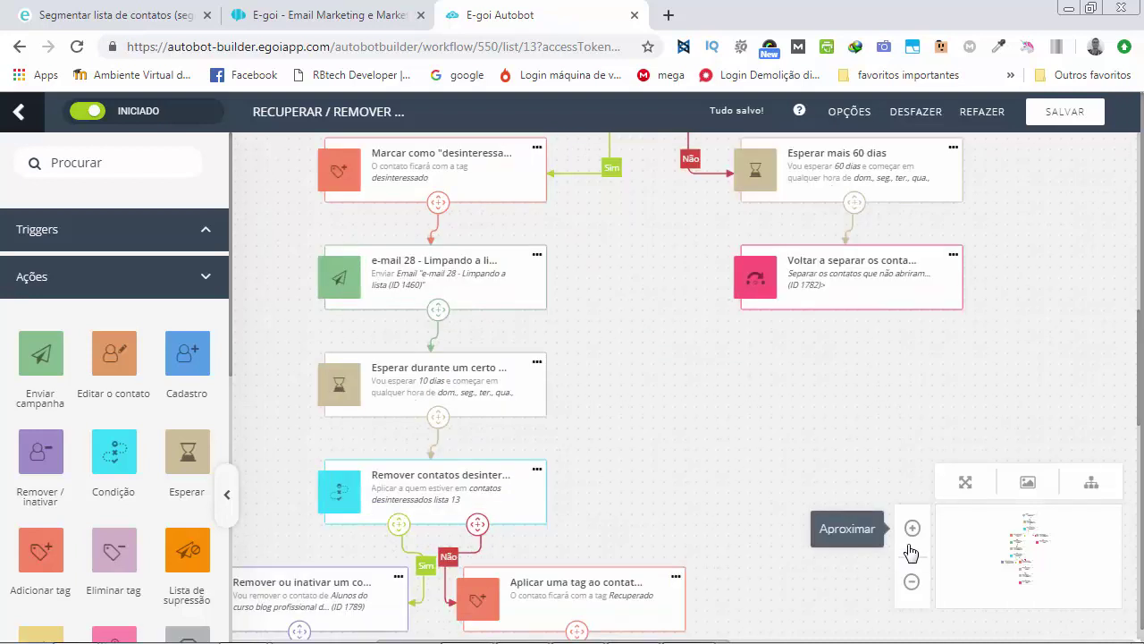
click(911, 545)
scroll(659, 368, up, 5)
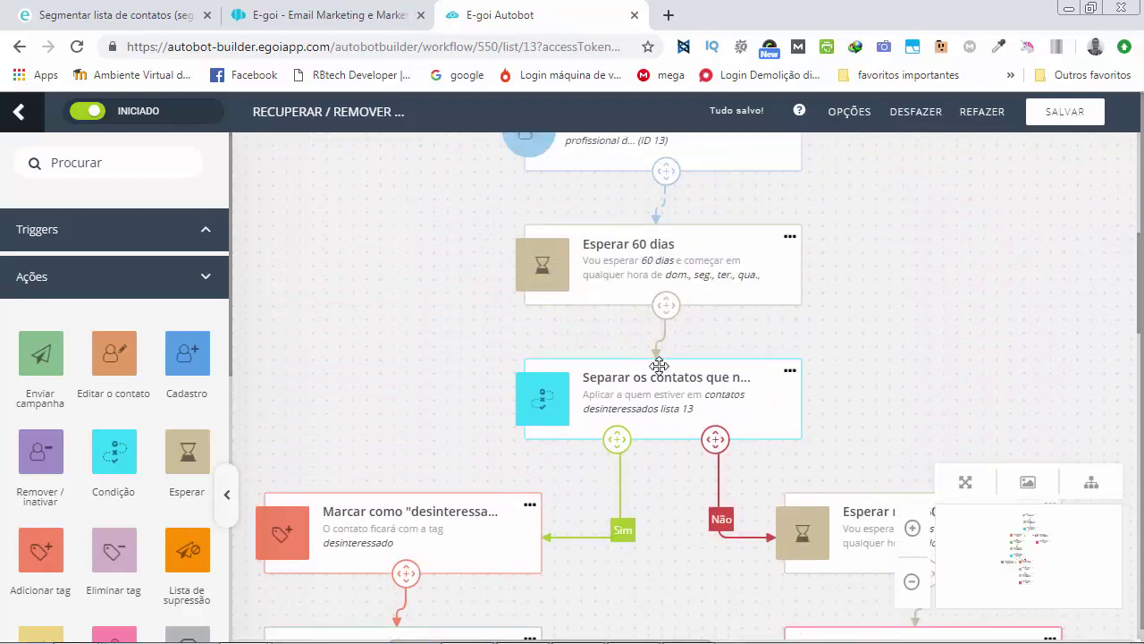
scroll(659, 365, up, 4)
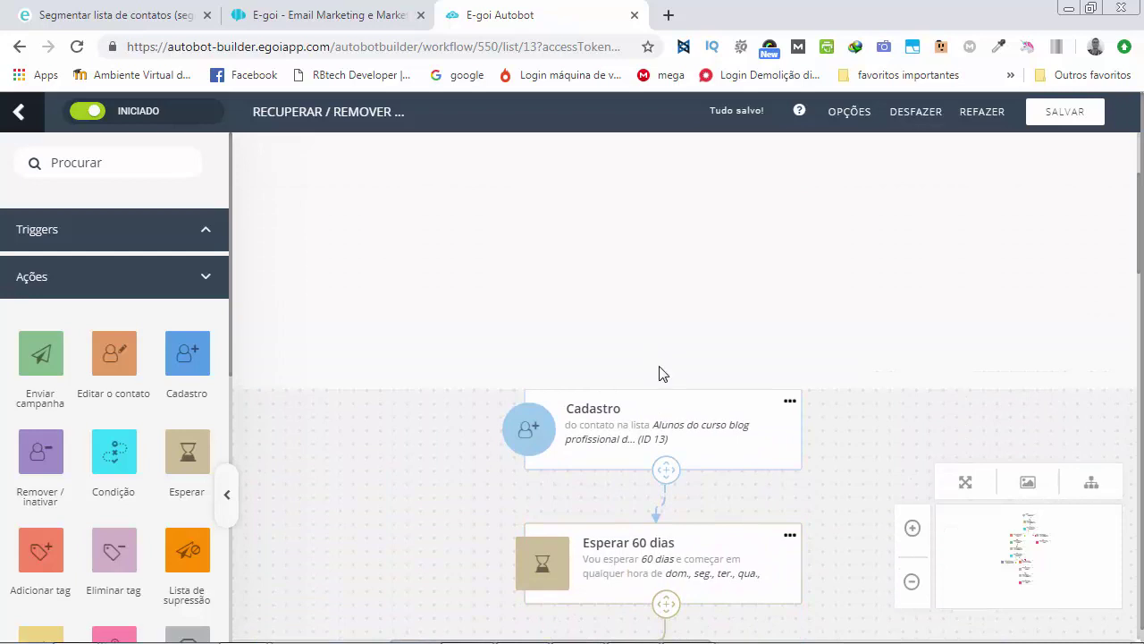
scroll(658, 365, down, 2)
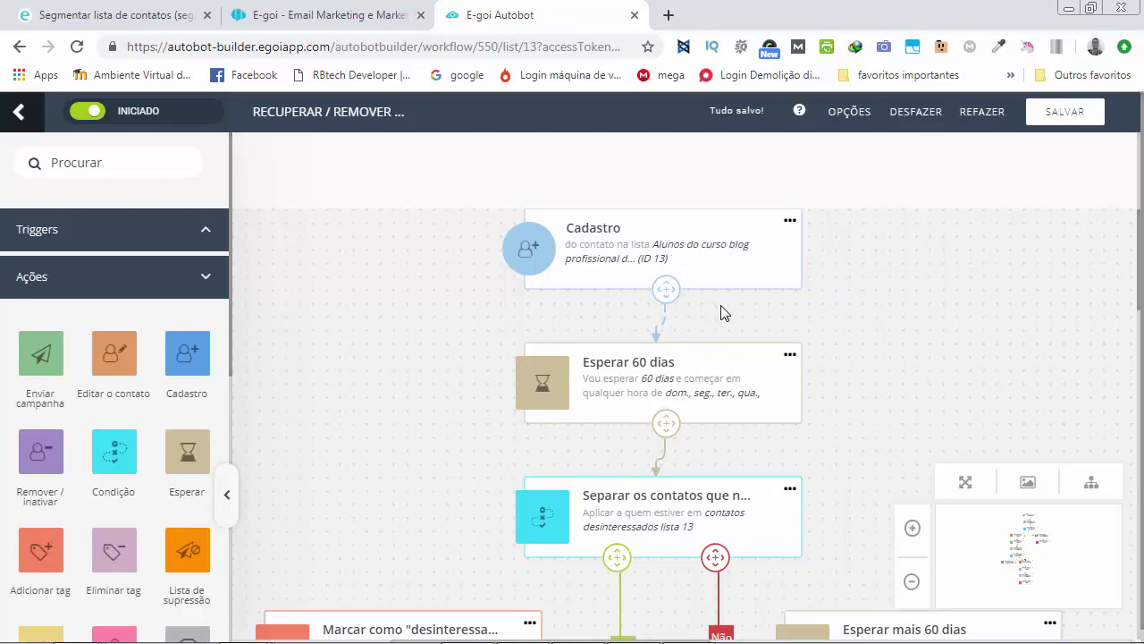
scroll(724, 308, down, 1)
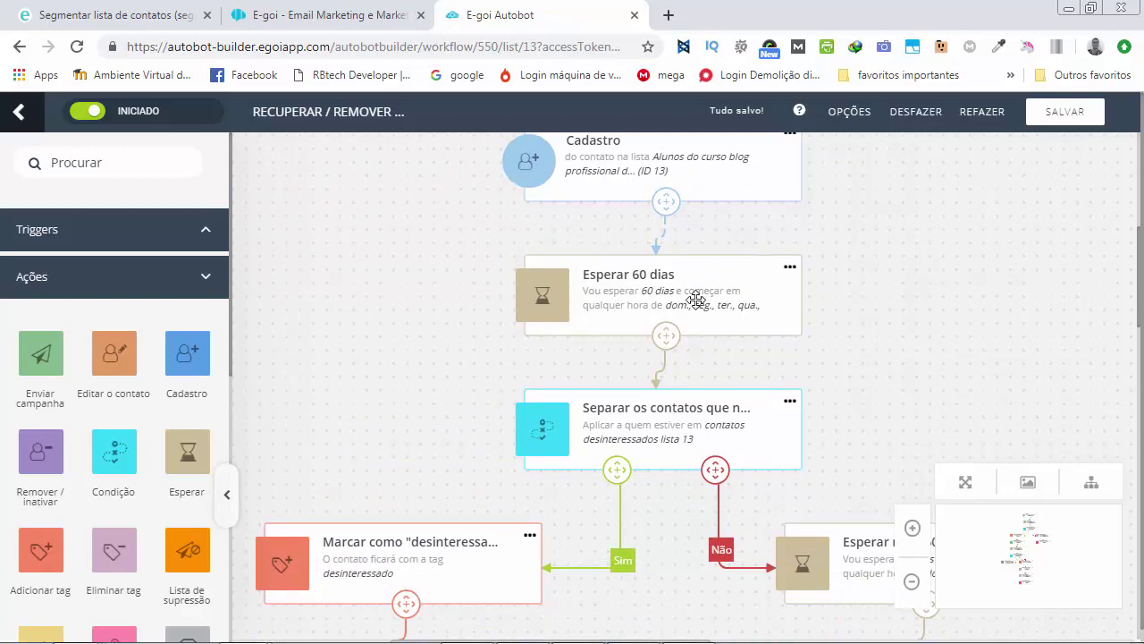
scroll(701, 371, down, 1)
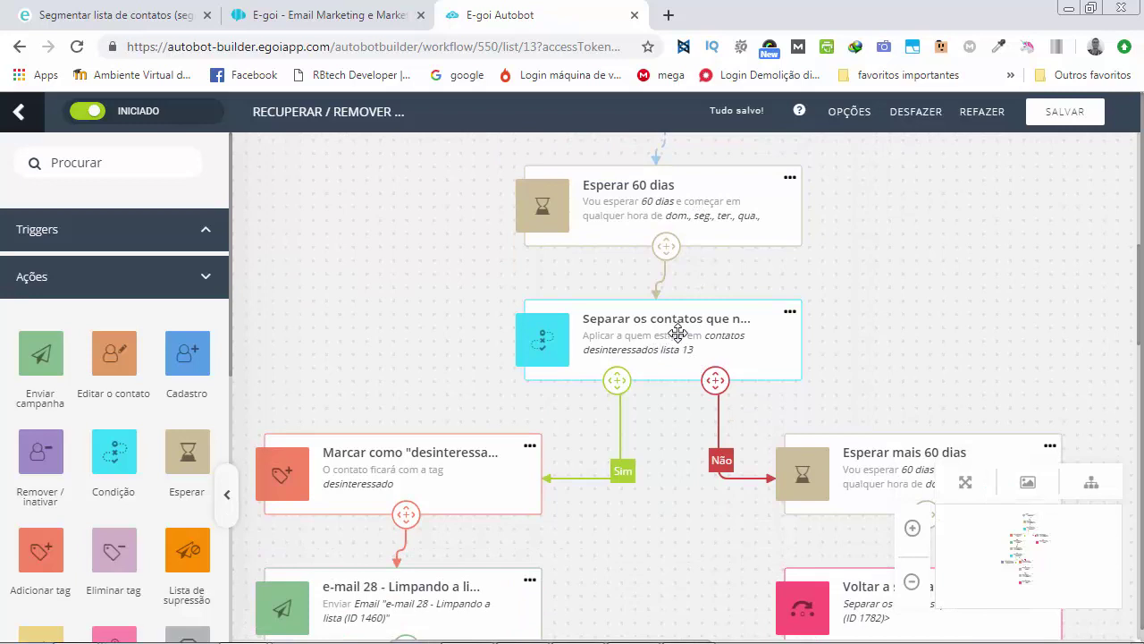
Open the settings of the condition following the "Esperar 60 dias" block and check its name and the segment it uses
click(790, 312)
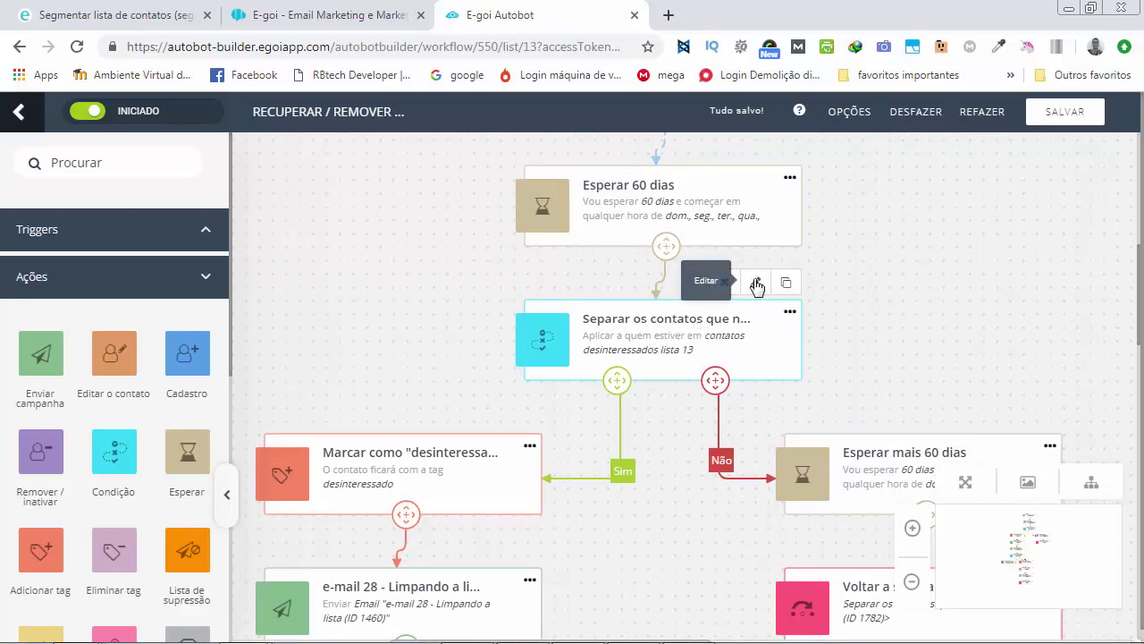
click(756, 284)
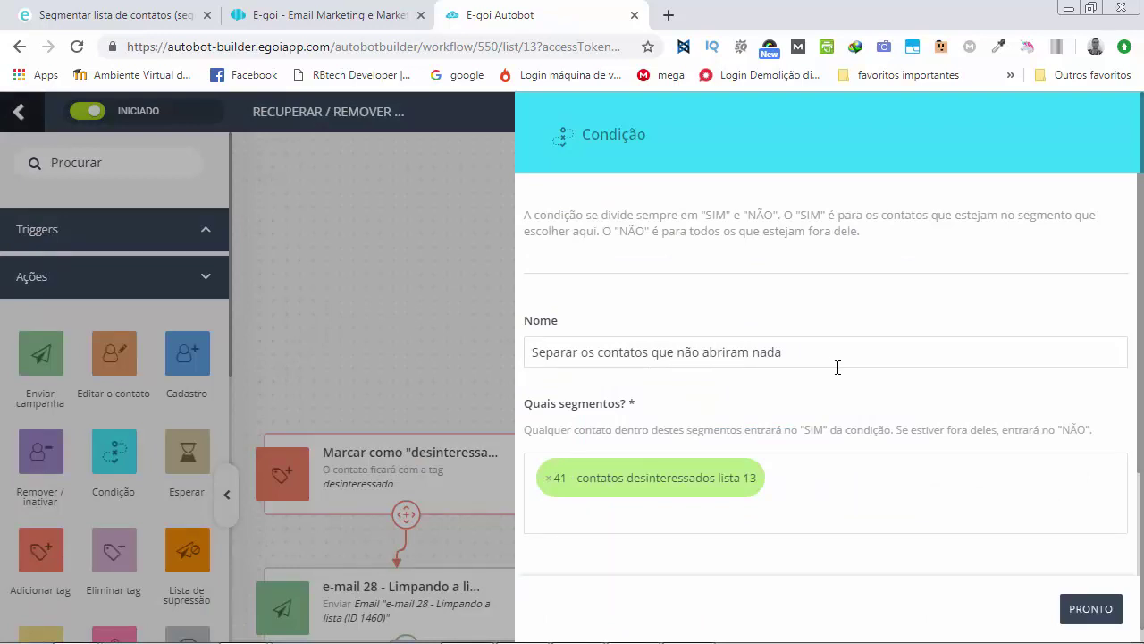
scroll(837, 366, down, 1)
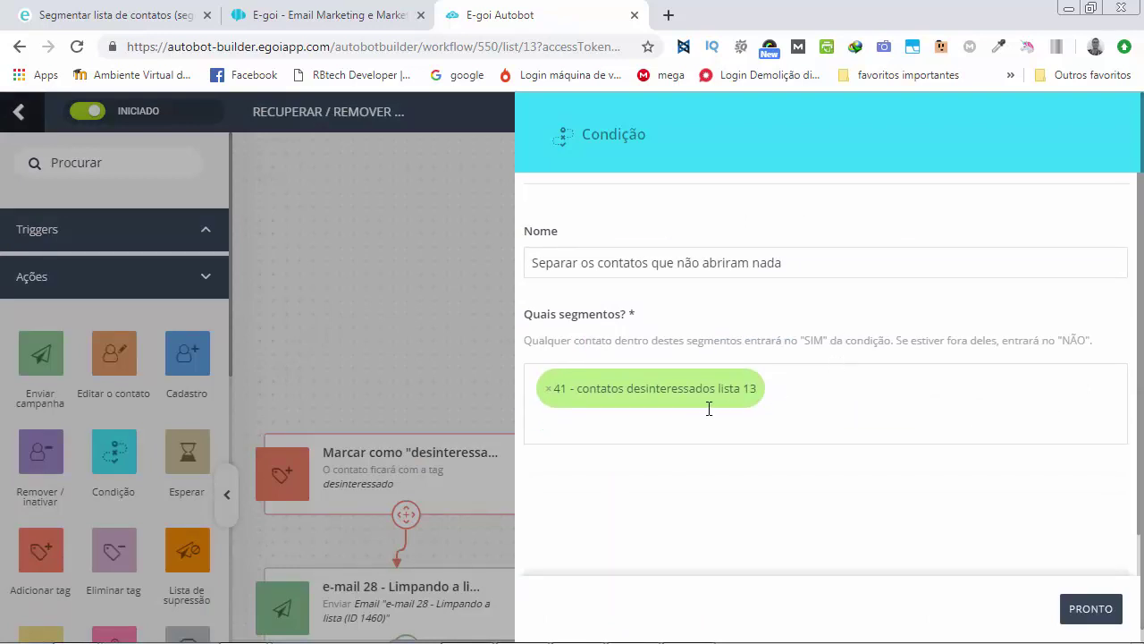